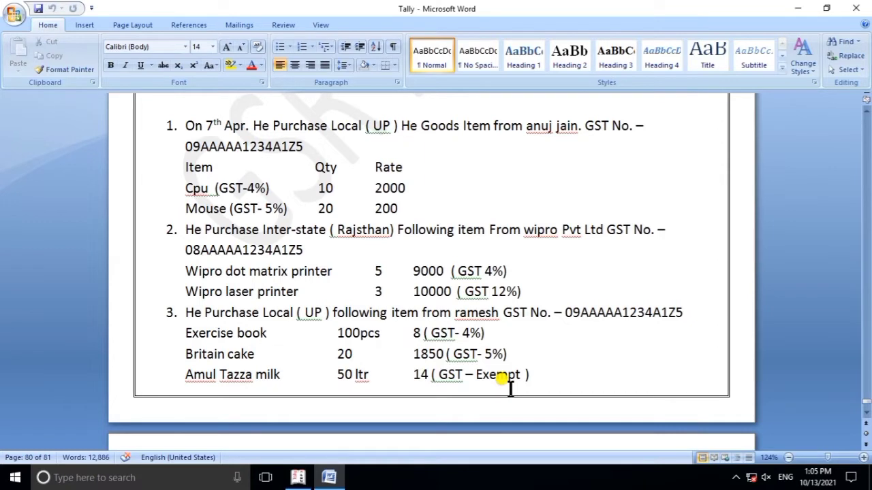
Switch to Tally.ERP 9 and enable Goods and Services Tax with Set/alter GST details in the company's statutory and taxation features
scroll(476, 349, "up", 1)
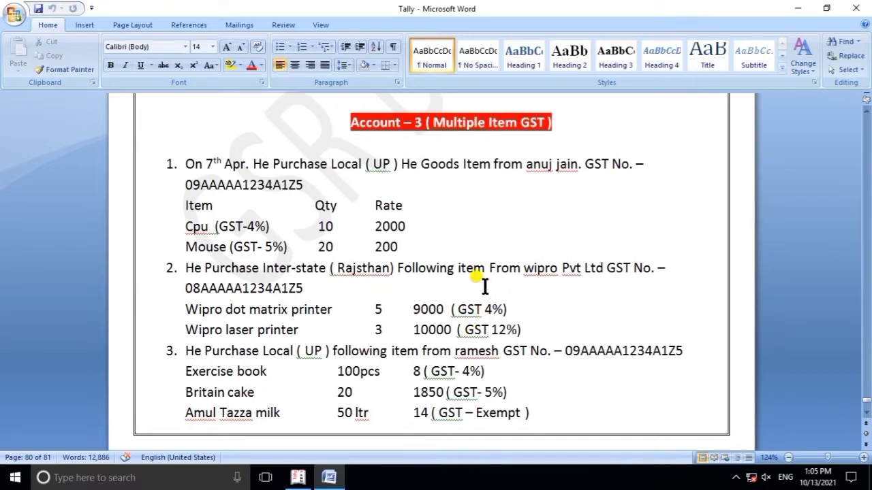
left_click(298, 477)
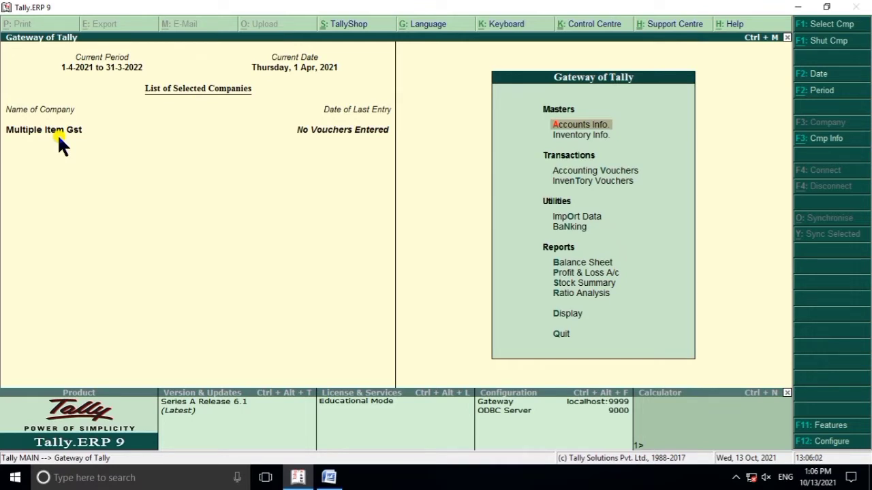
key("F11")
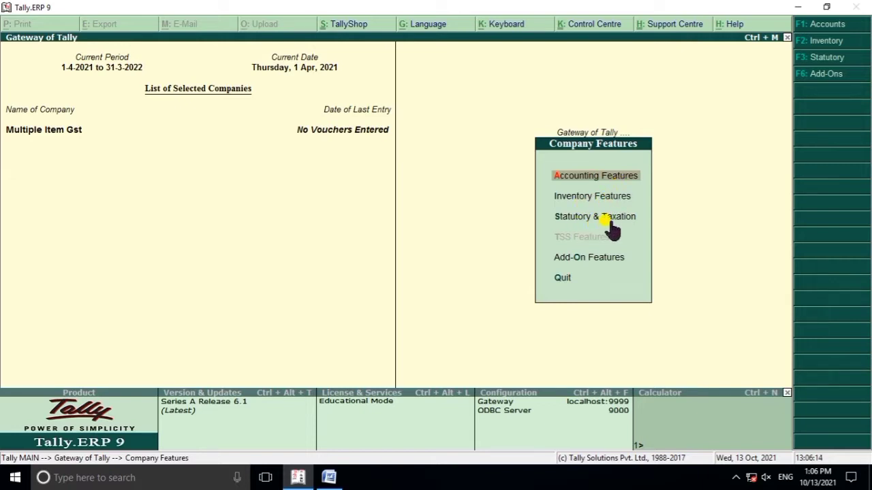
key("Down")
key("Down")
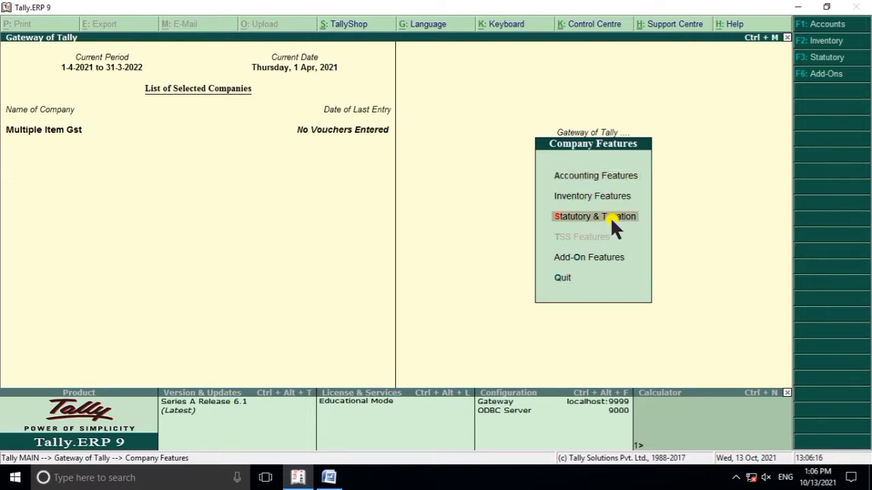
key("Return")
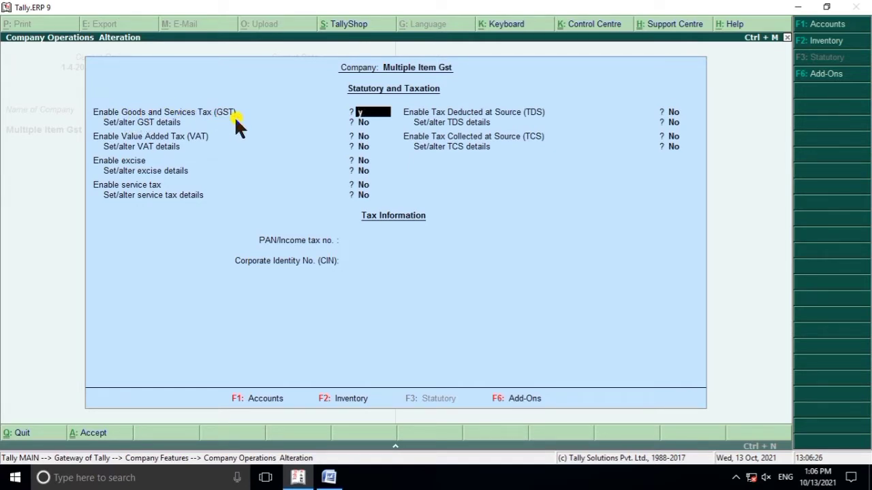
key("y")
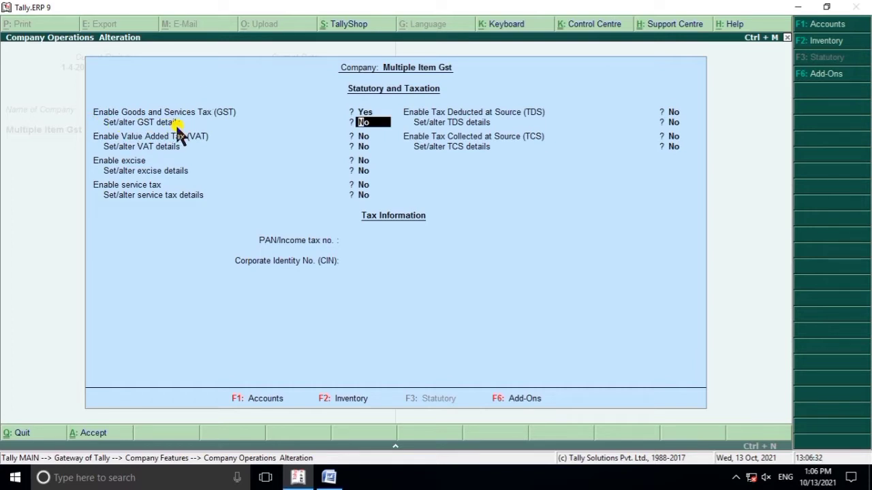
key("y")
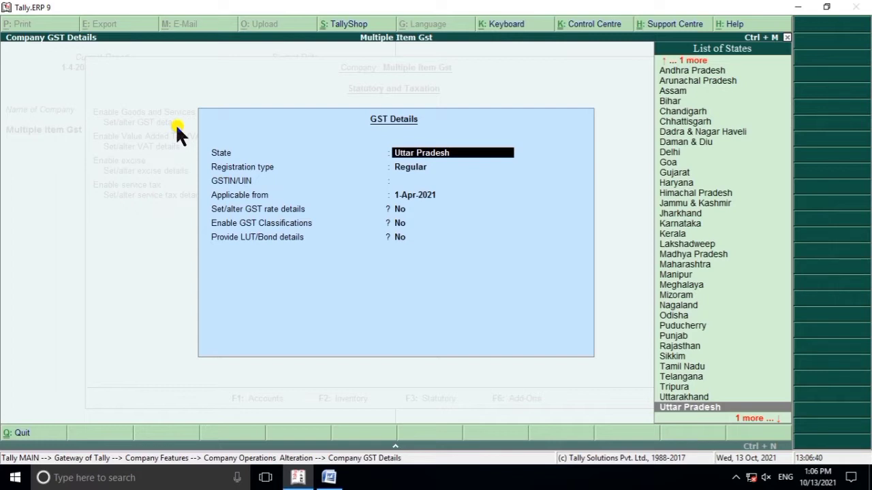
Fill in the company GST details with state Uttar Pradesh, Regular registration, the company's GSTIN and applicability from 1-Apr-2021
key("Return")
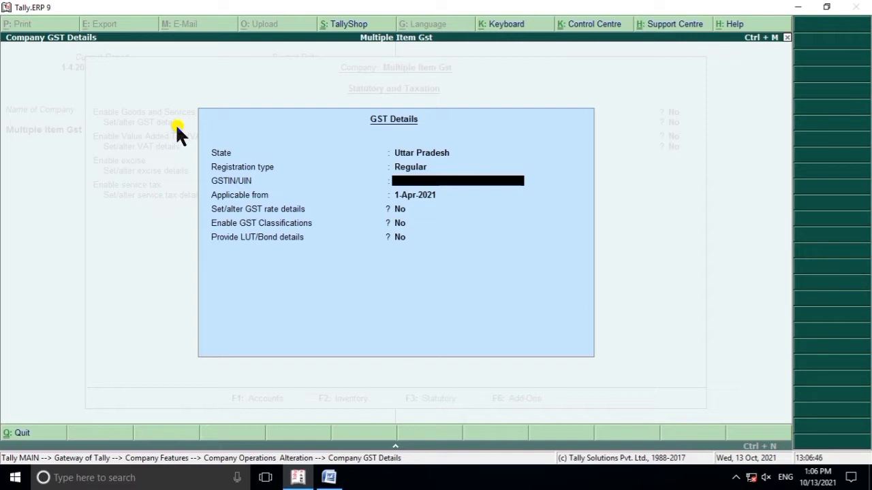
type("09A")
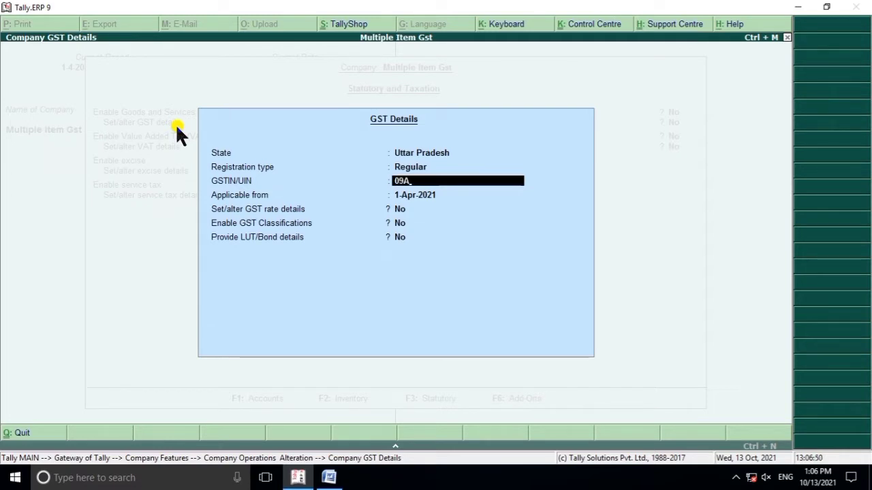
type("AAAA")
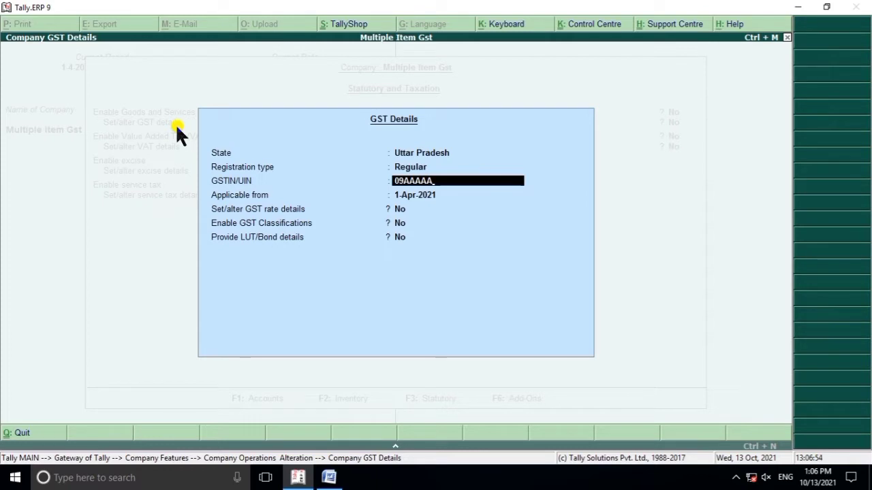
type("1234A1Z5")
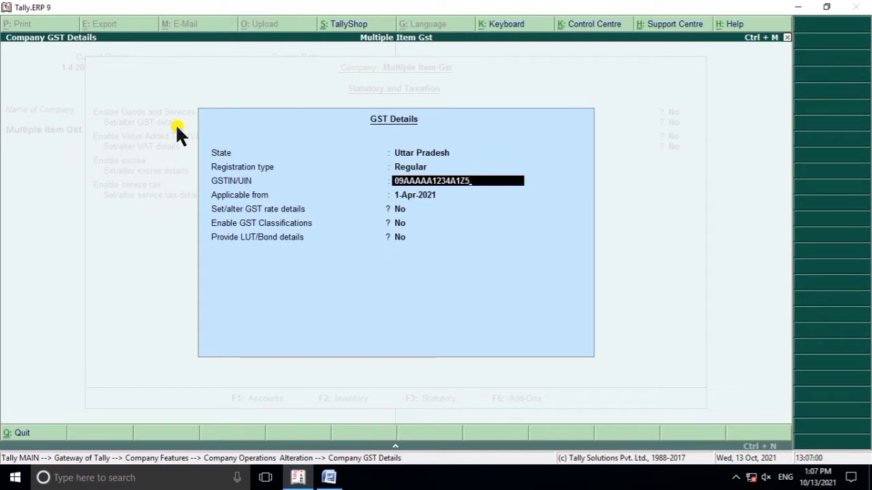
key("Return")
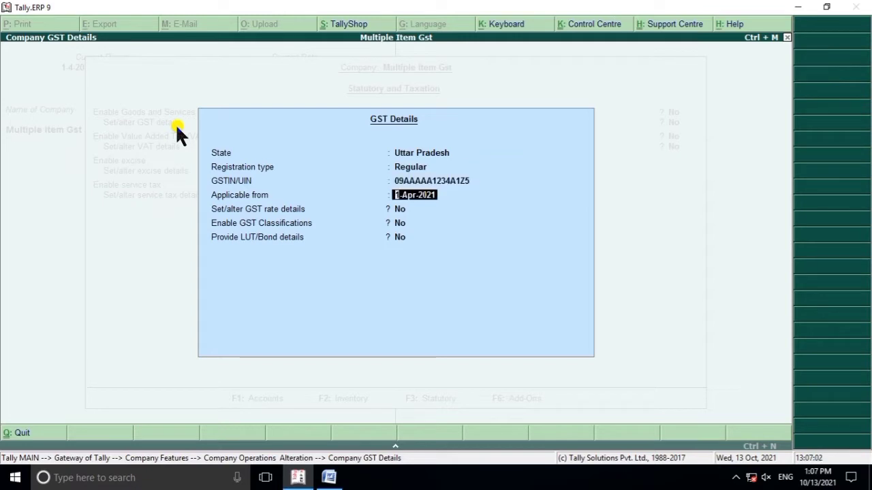
key("Return")
key("Return")
key("Return")
key("Return")
key("Return")
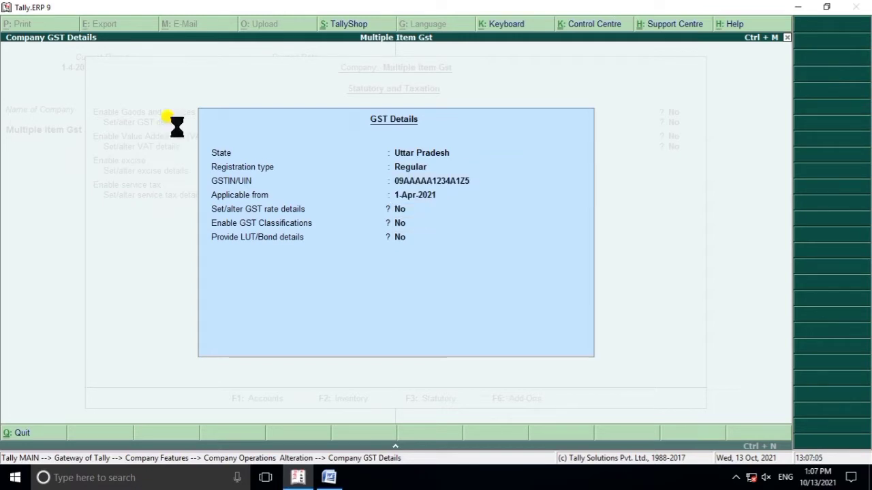
Keep the other taxes at No, save the company's statutory and taxation features and return to the Gateway of Tally
key("Return")
key("Return")
key("Return")
key("Return")
key("Return")
key("Return")
key("Return")
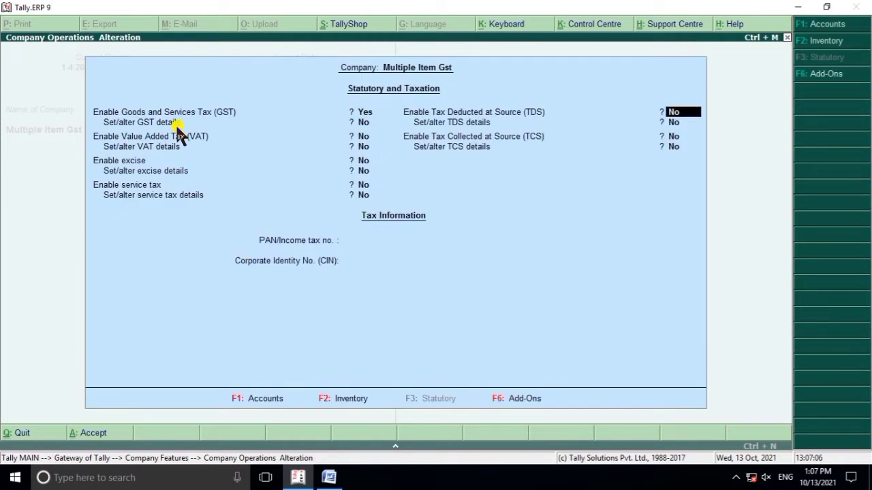
key("Return")
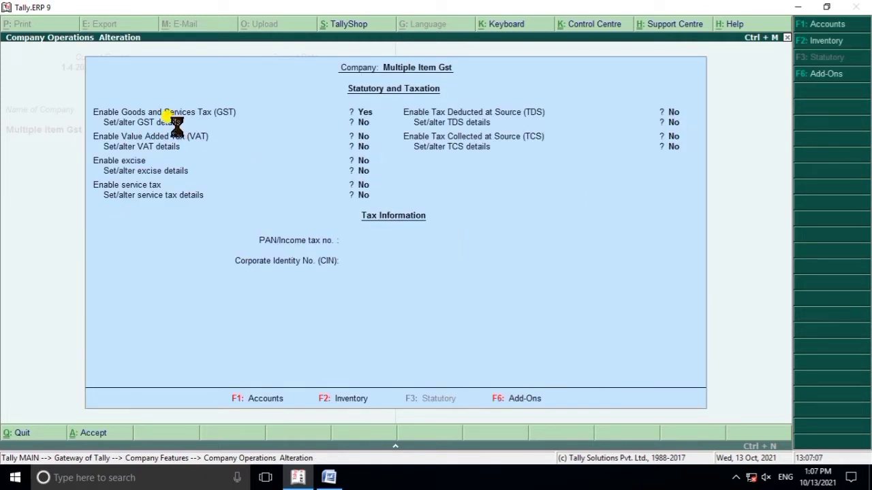
key("Escape")
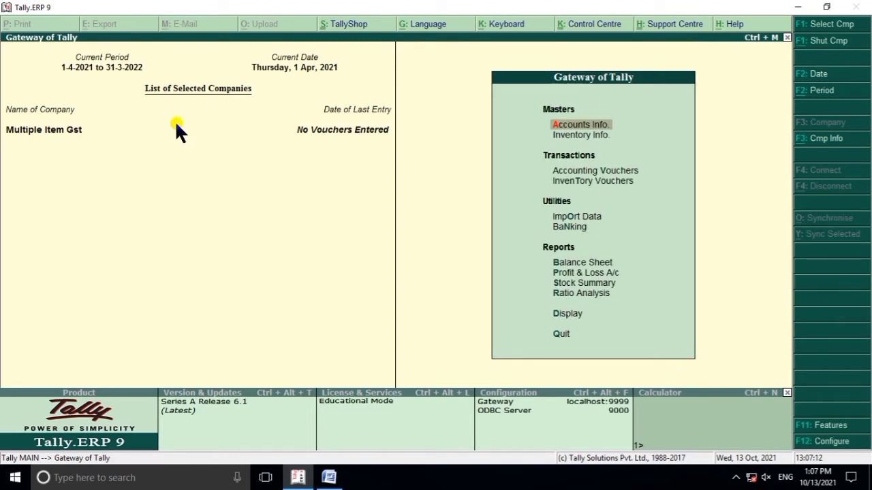
Check the first purchase in the Word document, return to Tally.ERP 9 and start a single ledger with the supplier's name
left_click(329, 478)
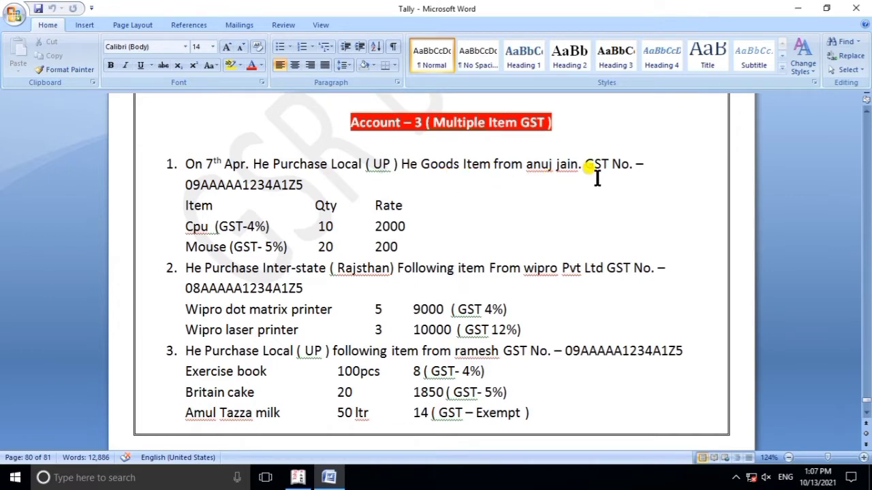
left_click(330, 478)
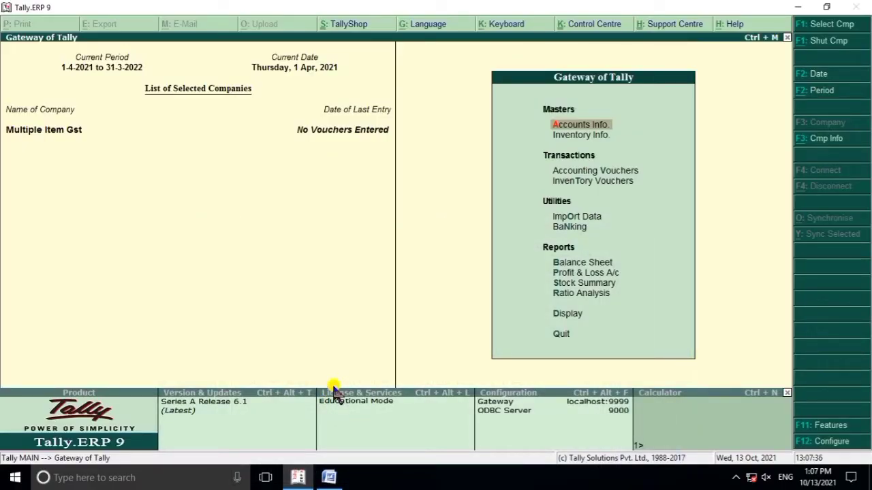
key("Down")
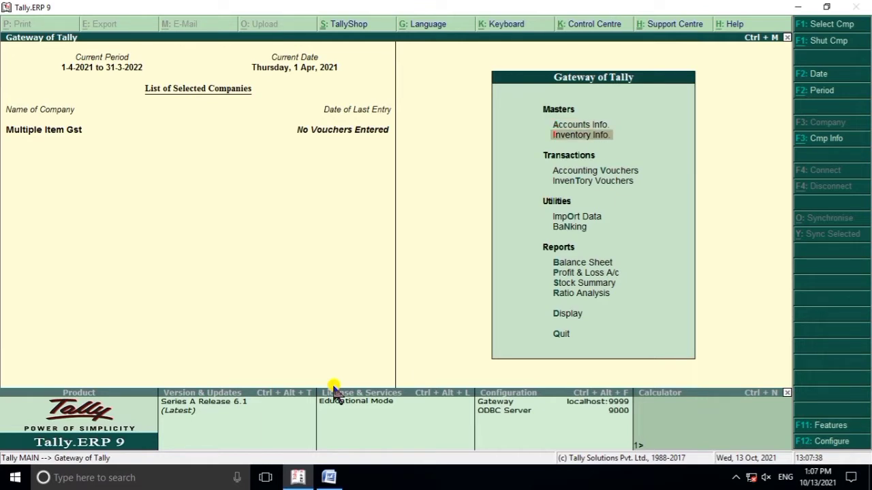
key("Up")
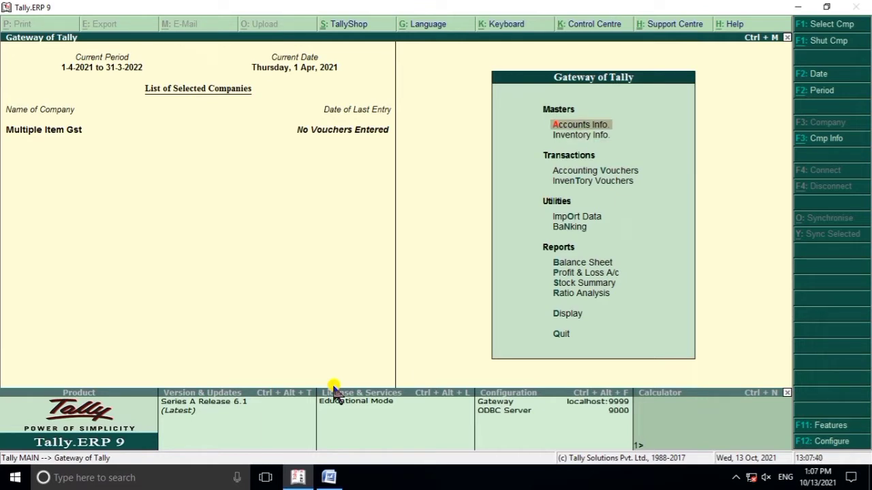
key("Return")
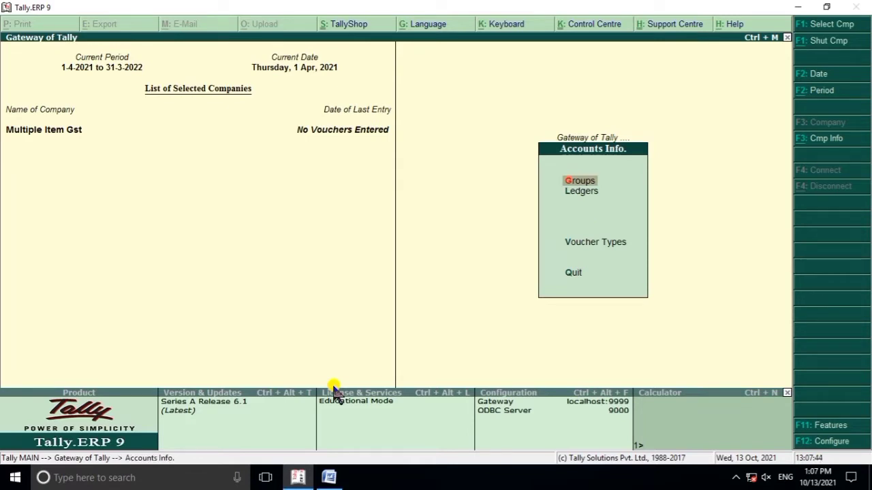
key("Down")
key("Return")
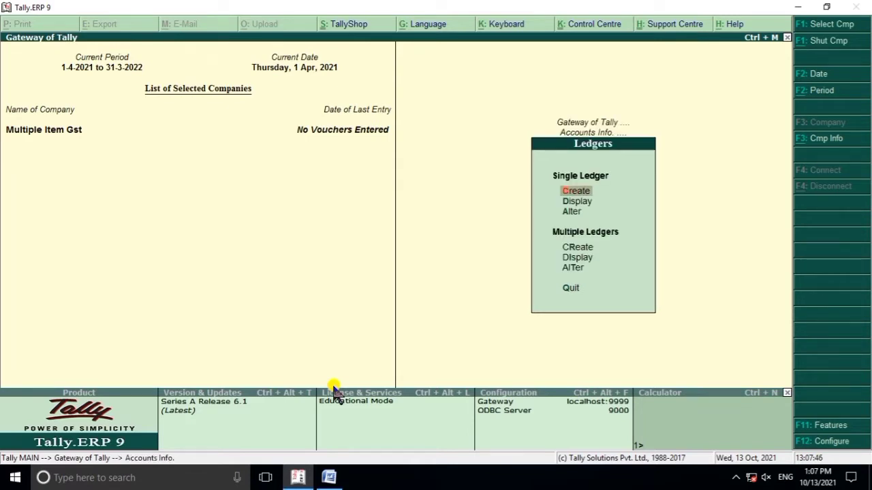
key("Down")
key("Up")
key("Return")
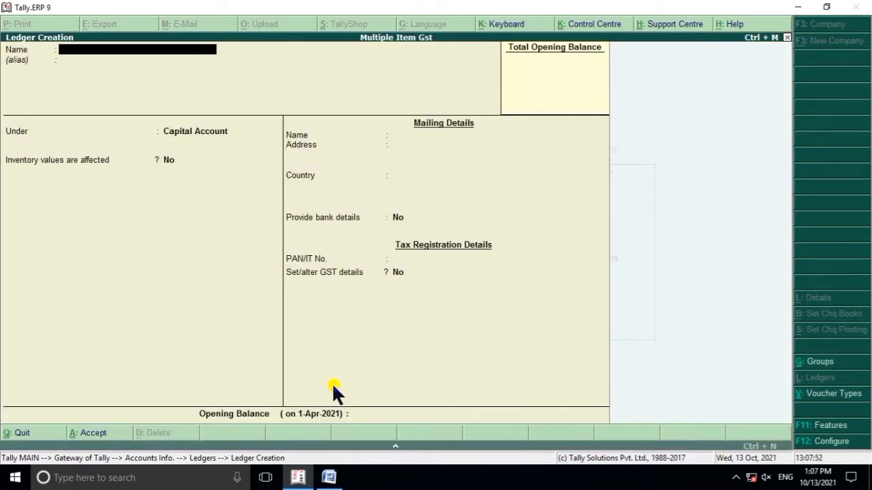
type("Anuj Jain")
key("Return")
key("Return")
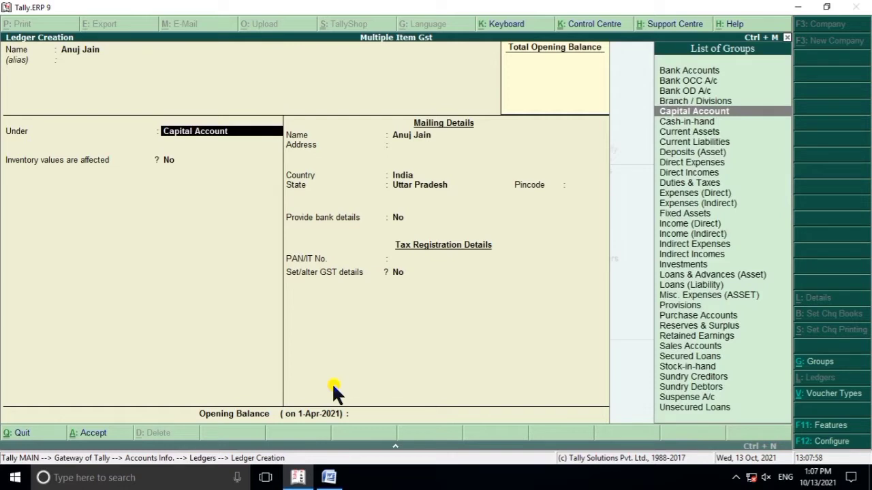
Place the supplier ledger under Sundry Creditors, keeping bill-by-bill balances at Yes, credit-day checking at No and the country as India
type("S")
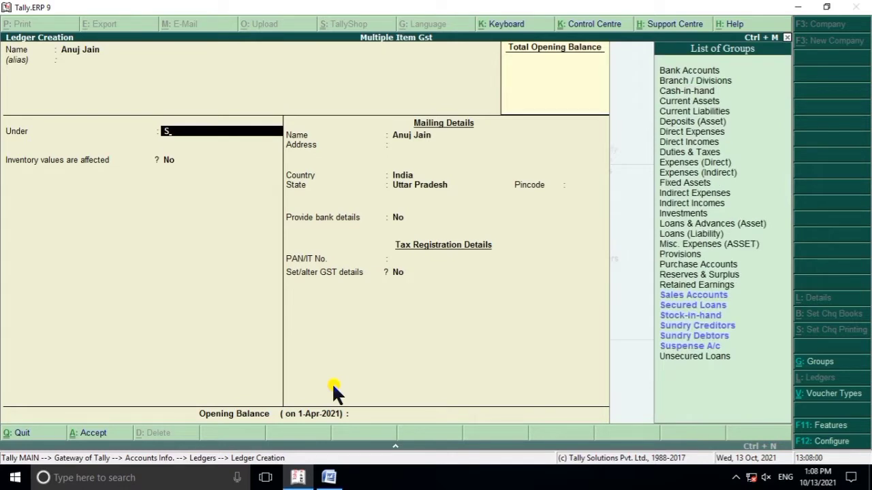
key("Down")
key("Down")
key("Down")
key("Return")
key("Return")
key("Return")
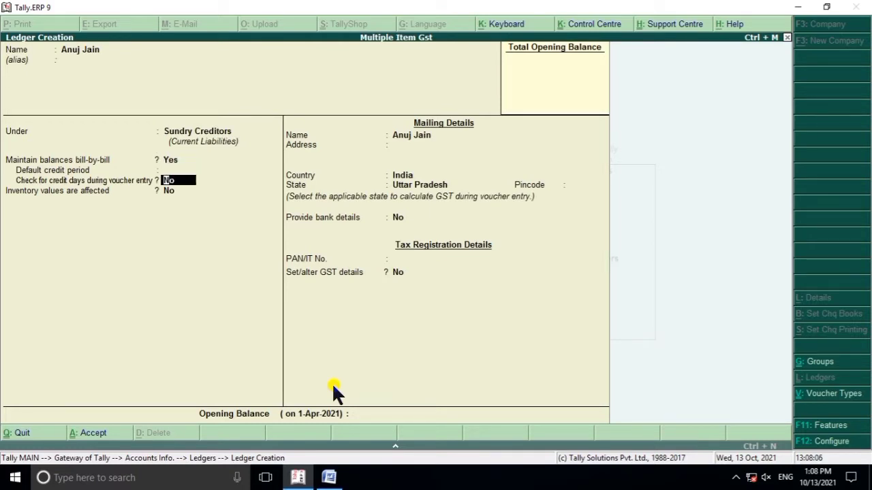
key("Return")
key("Return")
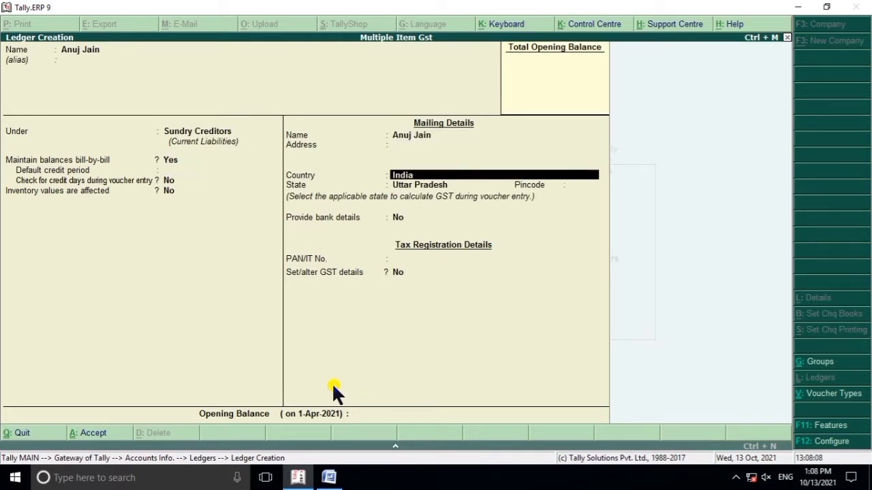
key("Return")
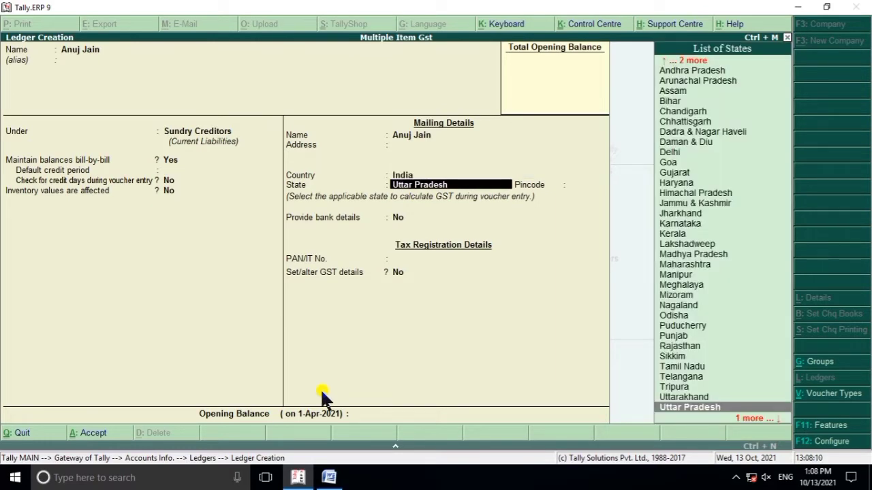
Check the supplier's state in the Word document and keep Uttar Pradesh in the ledger, leaving pincode, bank details and PAN unset
left_click(328, 478)
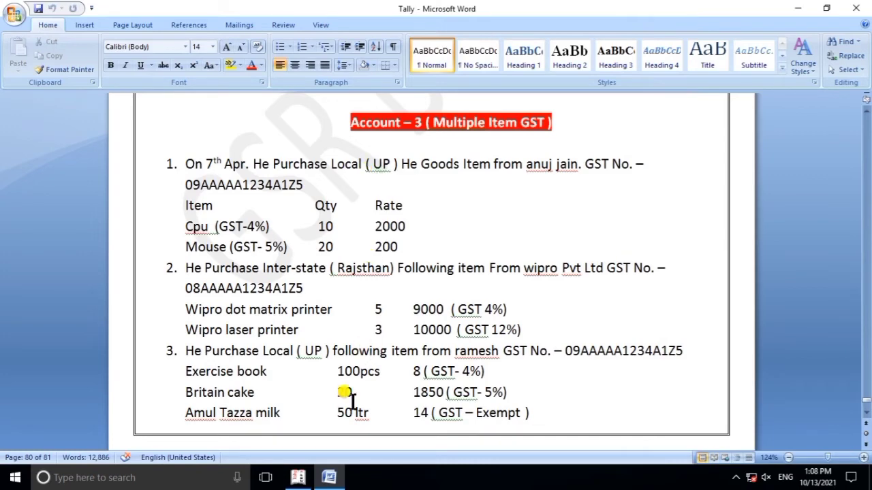
left_click(329, 477)
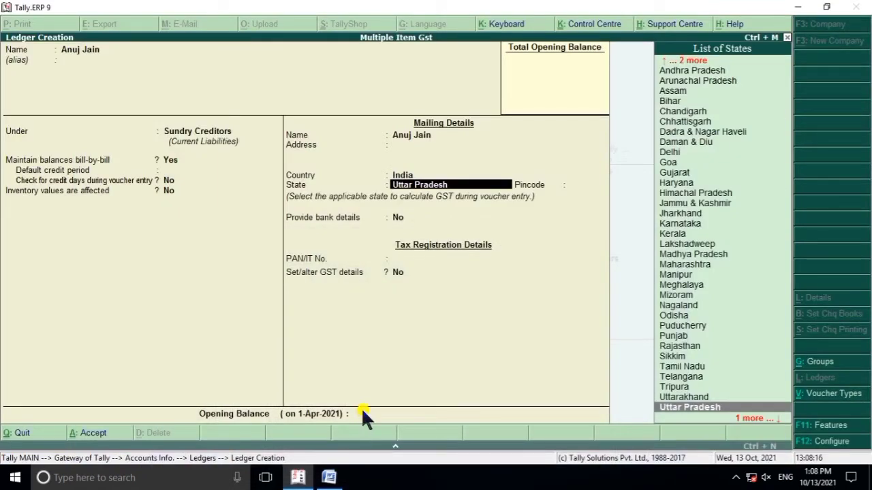
key("Return")
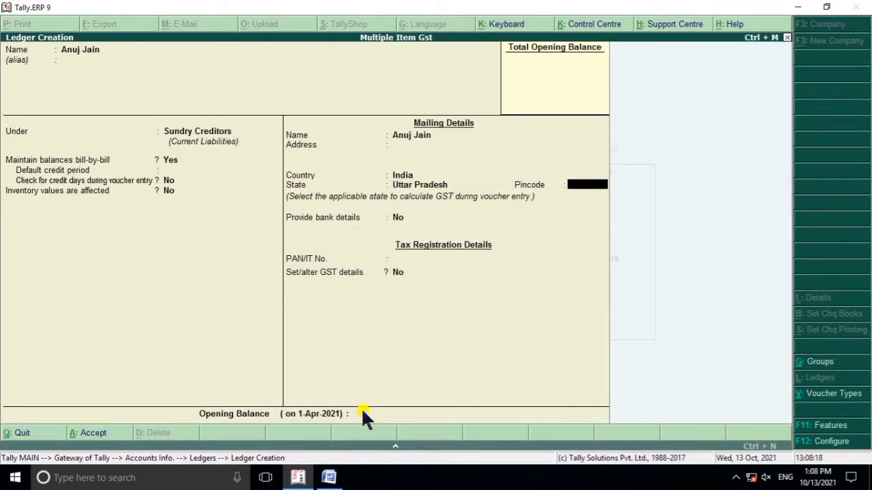
key("Return")
key("Return")
key("Return")
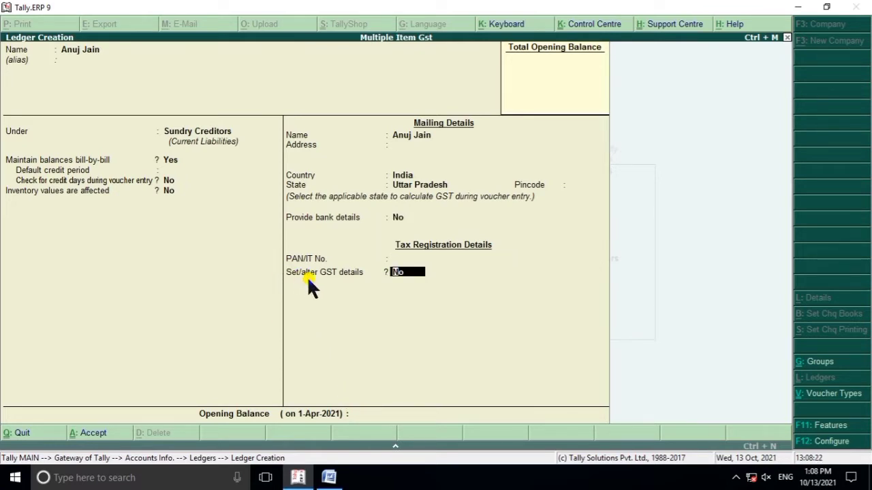
Set the supplier's GST details to Regular registration and not an e-commerce operator, enter the supplier's GSTIN, and save the ledger
type("y")
key("Return")
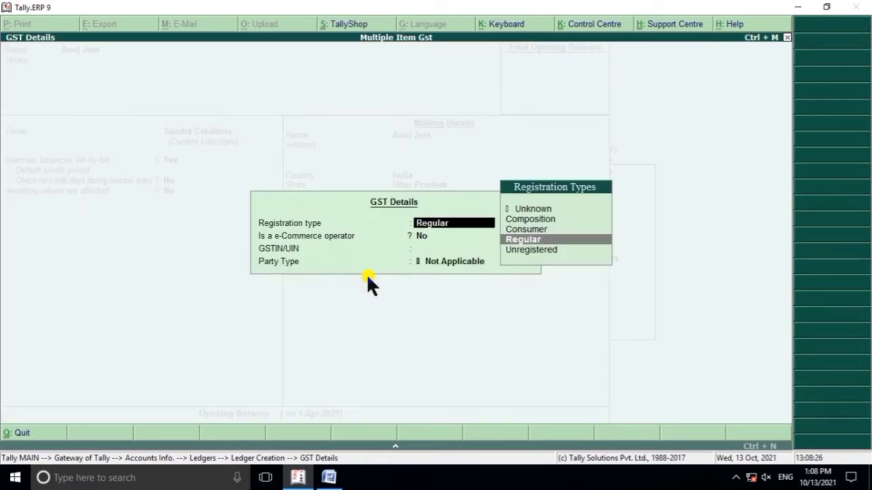
key("Return")
key("Return")
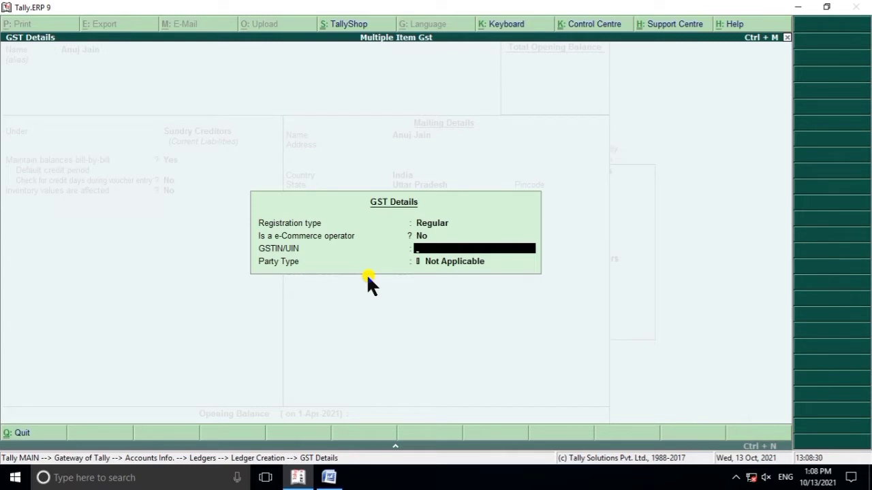
type("09AAAAA1234A1Z5")
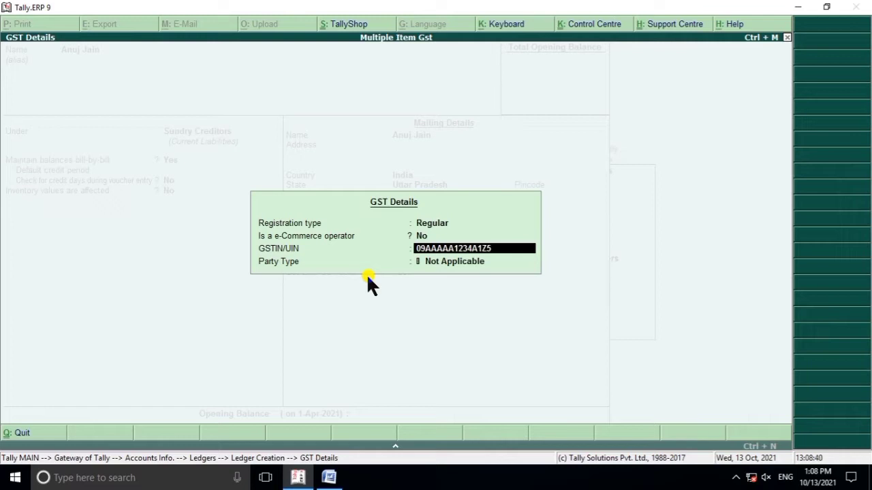
key("Return")
key("Return")
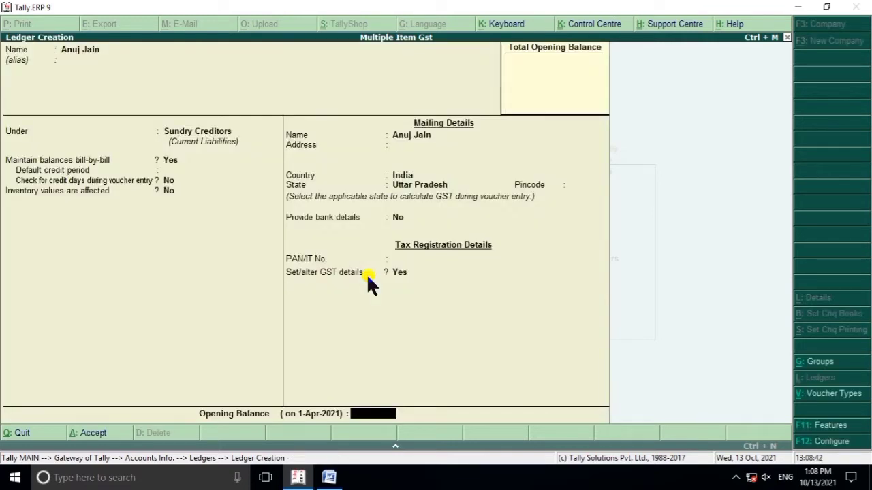
key("Return")
key("Return")
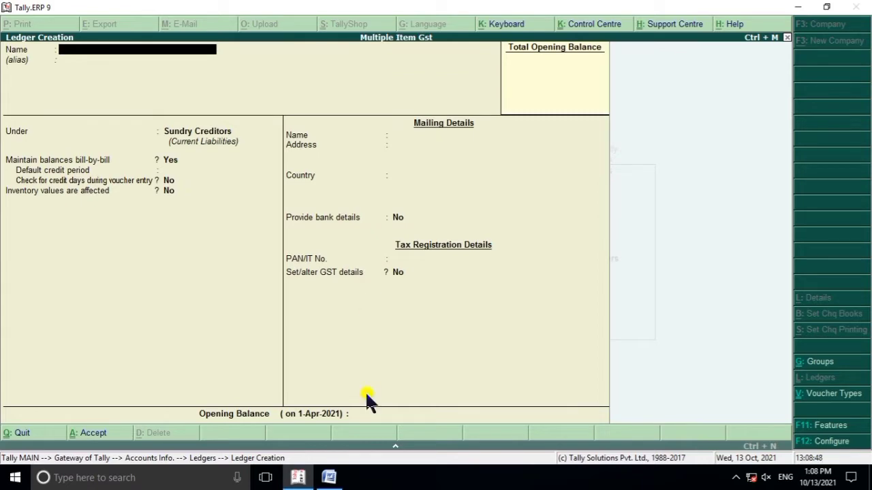
Check the first purchase's GST rates in the Word document and name a new Tally.ERP 9 ledger Local Purchase 4% without an alias
left_click(330, 478)
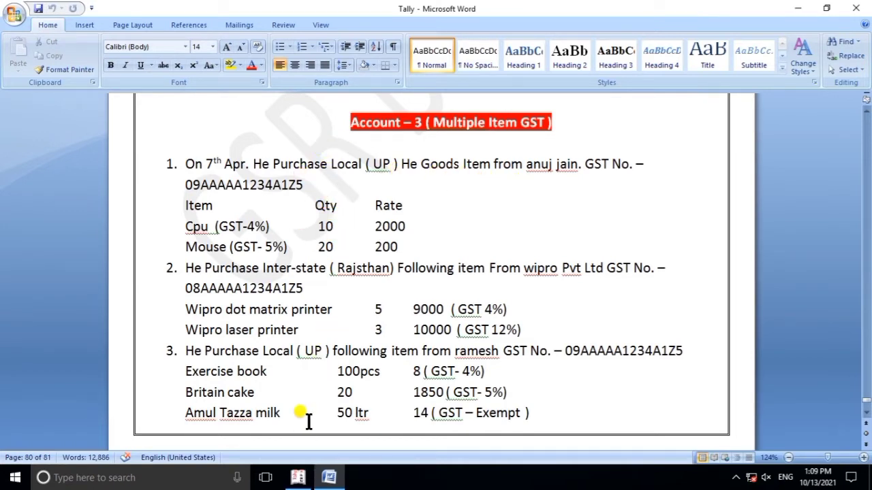
left_click(299, 479)
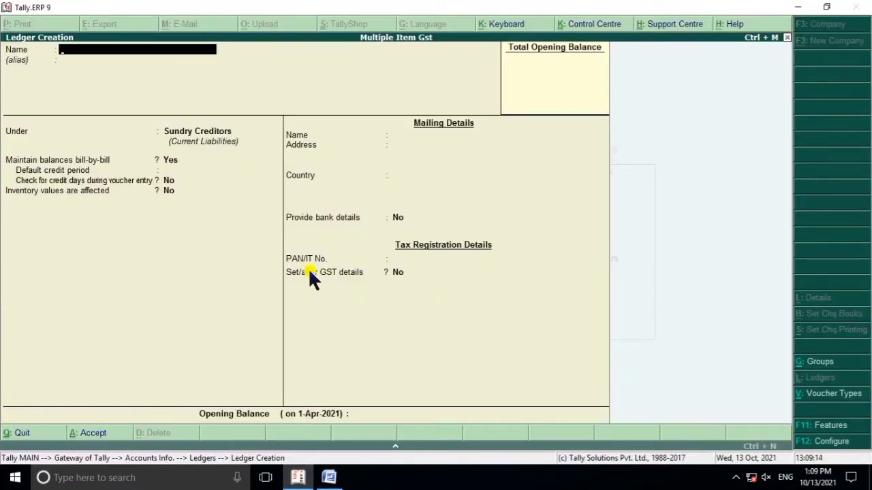
type("Local Purchase")
left_click(332, 477)
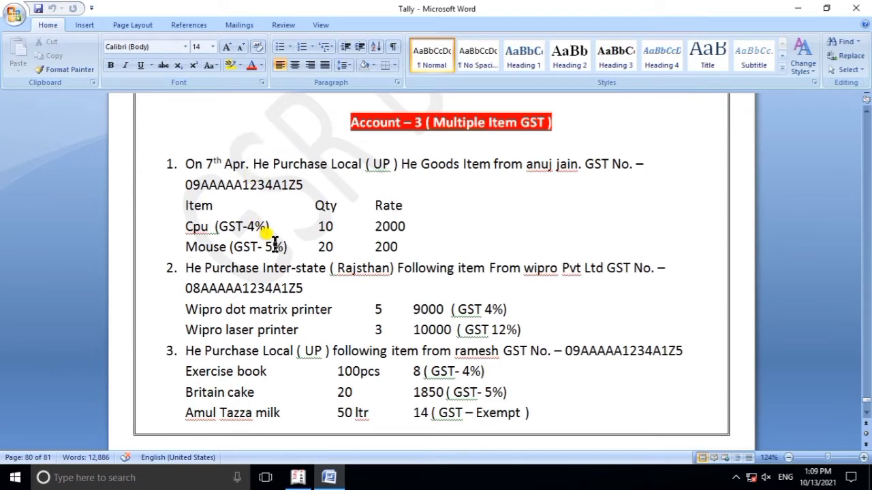
left_click(297, 478)
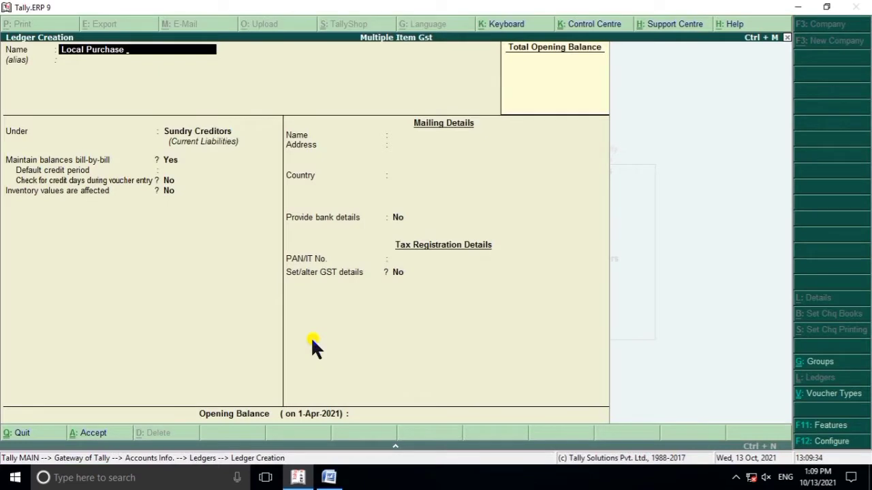
type("4%")
key("Return")
key("Return")
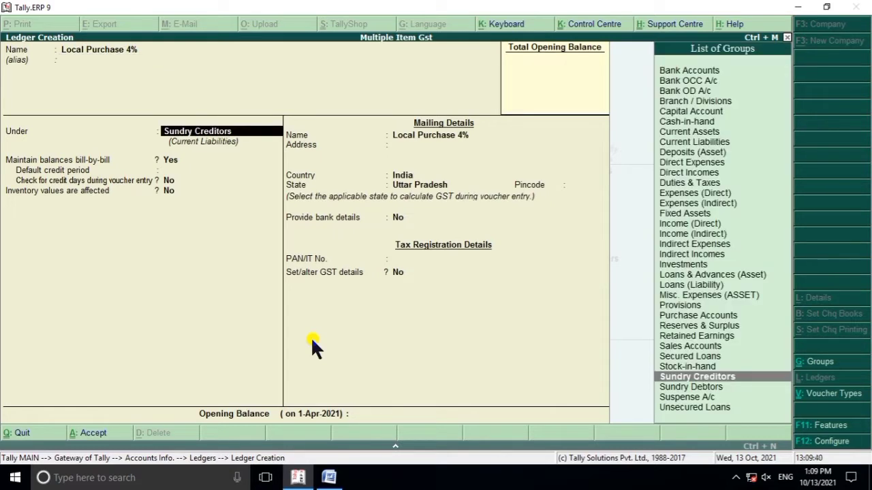
Place the Local Purchase 4% ledger under Purchase Accounts, keeping inventory values affected at Yes and GST as Applicable
type("P")
key("Down")
key("Down")
key("Down")
key("Up")
key("Return")
key("Return")
key("Return")
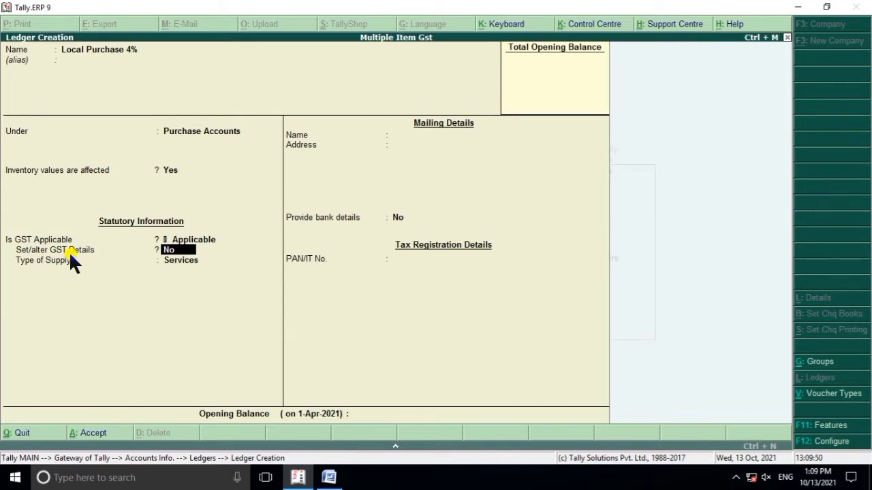
Enable GST details for the Local Purchase 4% ledger and choose Purchase Taxable as the nature of transaction
type("y")
key("Return")
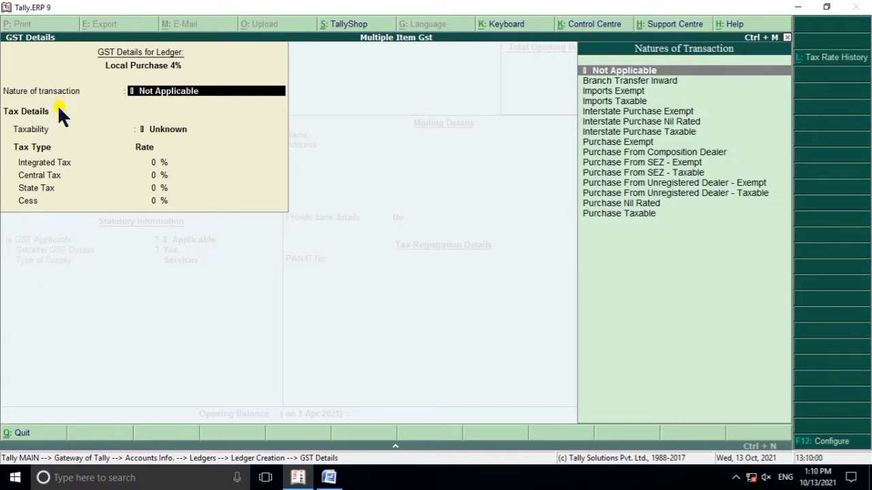
type("P")
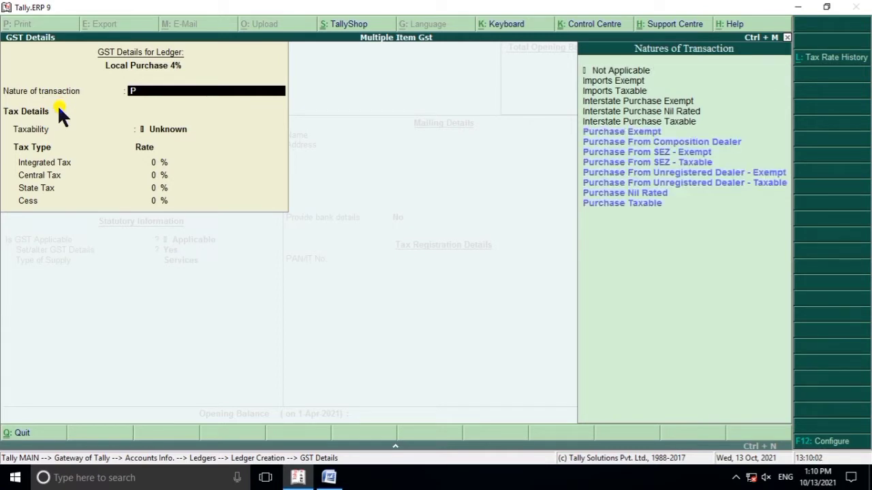
key("Down")
key("Down")
key("Down")
key("Down")
key("Down")
key("Down")
key("Down")
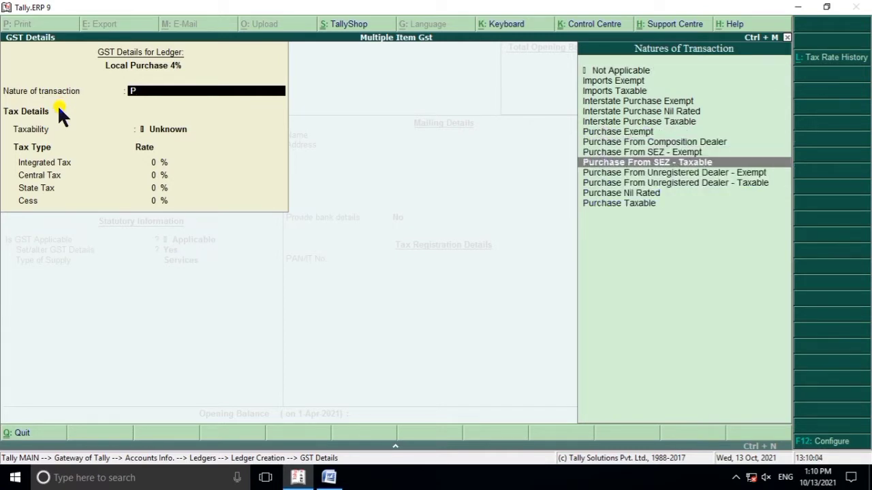
key("Down")
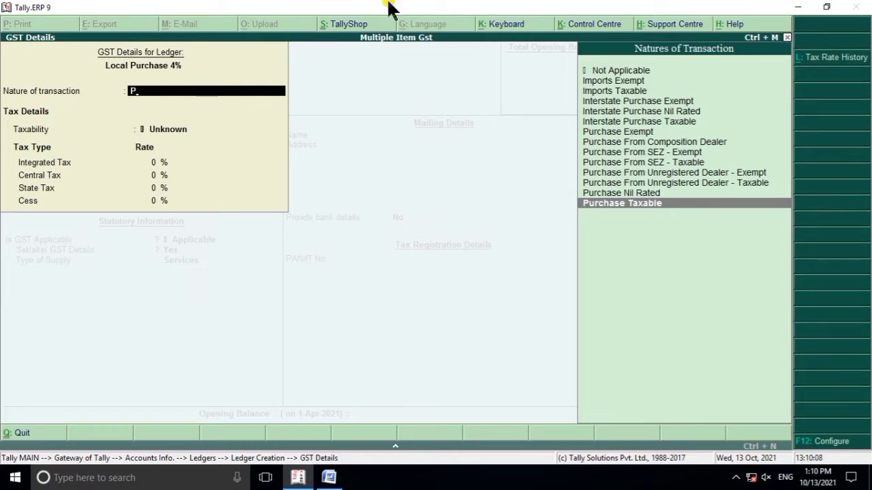
left_click(666, 204)
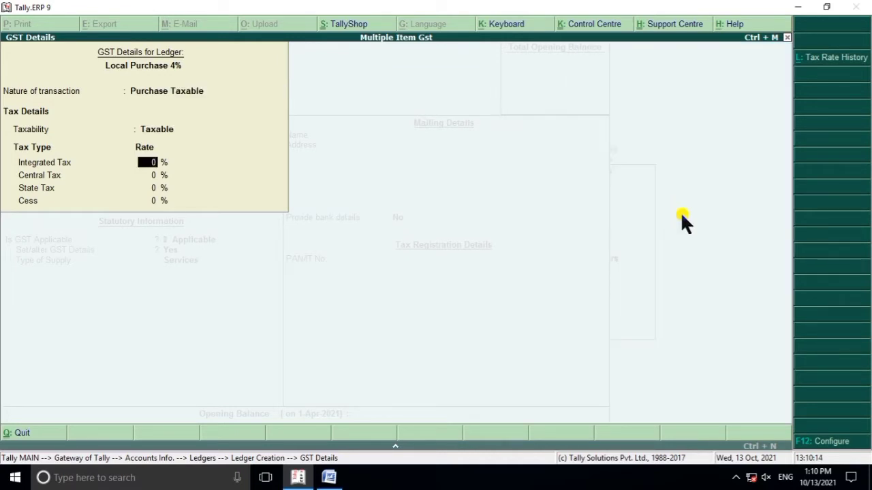
Check the item's GST rate in the Word document, return to Tally.ERP 9 and set the ledger's integrated tax to 4%
left_click(330, 478)
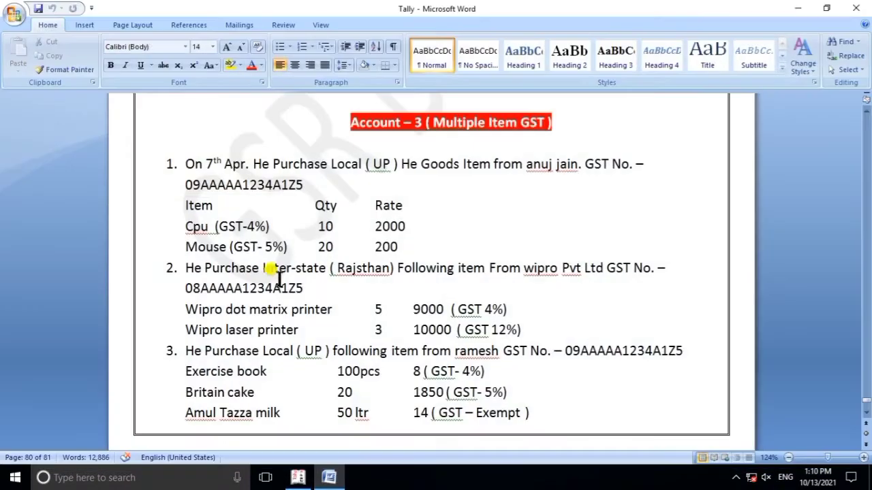
left_click(298, 476)
type("4")
key("Return")
key("Return")
key("Return")
key("Return")
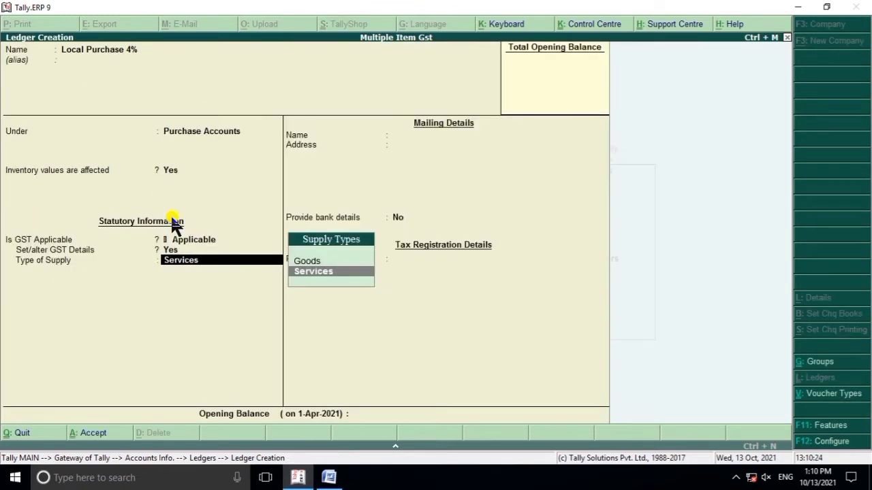
Set the type of supply to Goods, keep bank details at No and save the Local Purchase 4% ledger
key("Up")
key("Return")
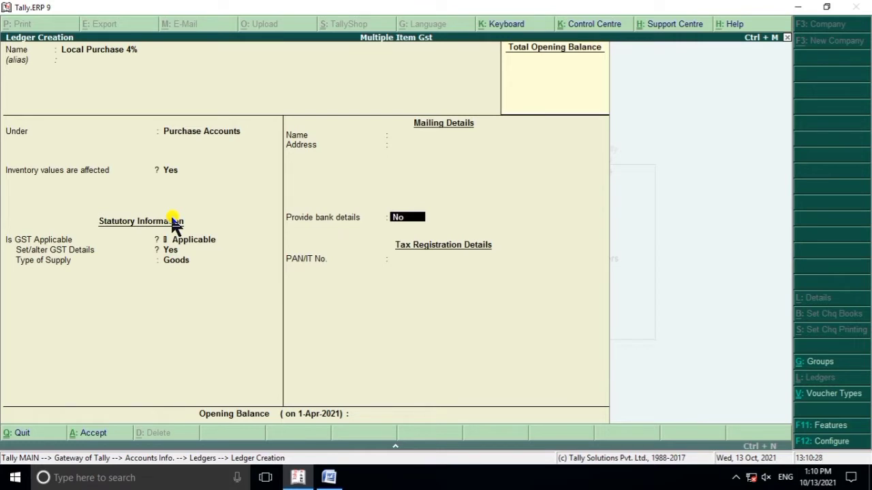
key("Return")
key("Return")
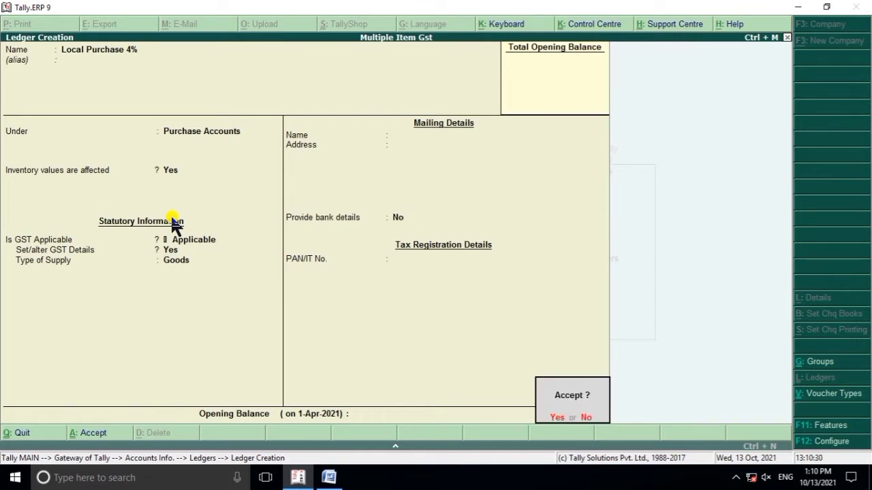
key("Return")
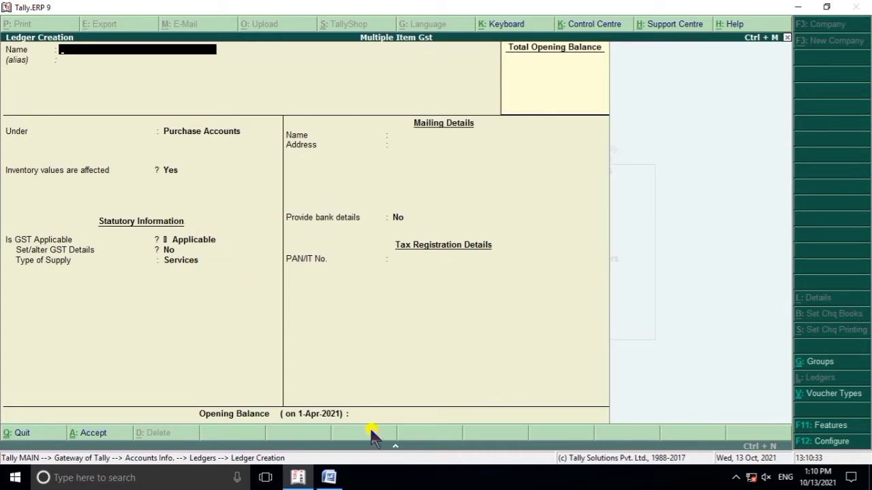
Check the Word document and start a Tally.ERP 9 ledger named Purchase Local 5%, keeping Purchase Accounts, inventory values at Yes and GST Applicable
left_click(329, 478)
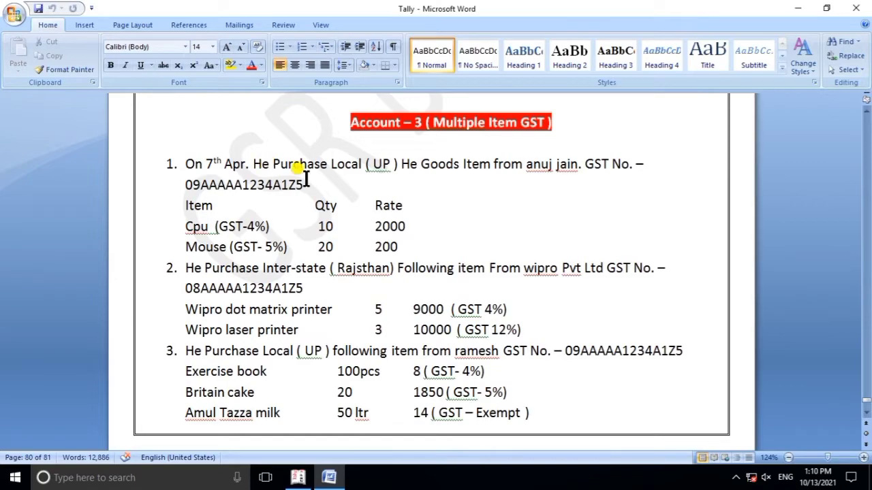
left_click(330, 477)
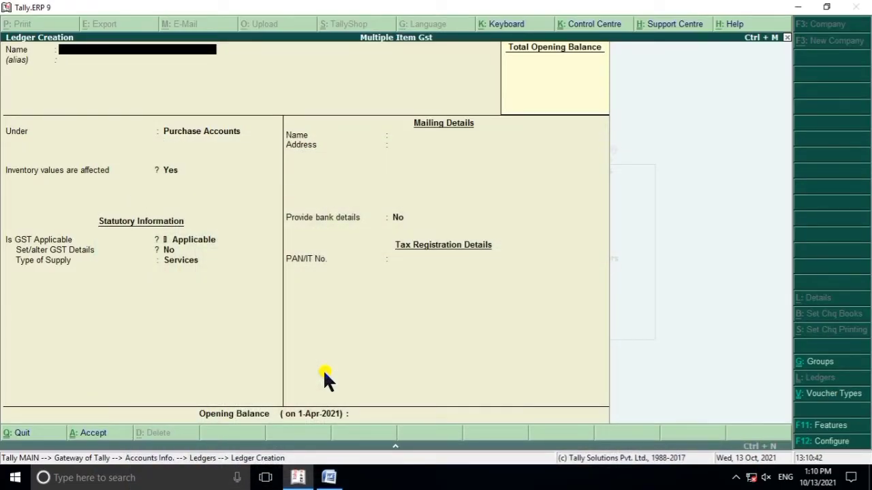
type("Purchase Local 5%")
key("Return")
key("Return")
key("Return")
key("Return")
key("Return")
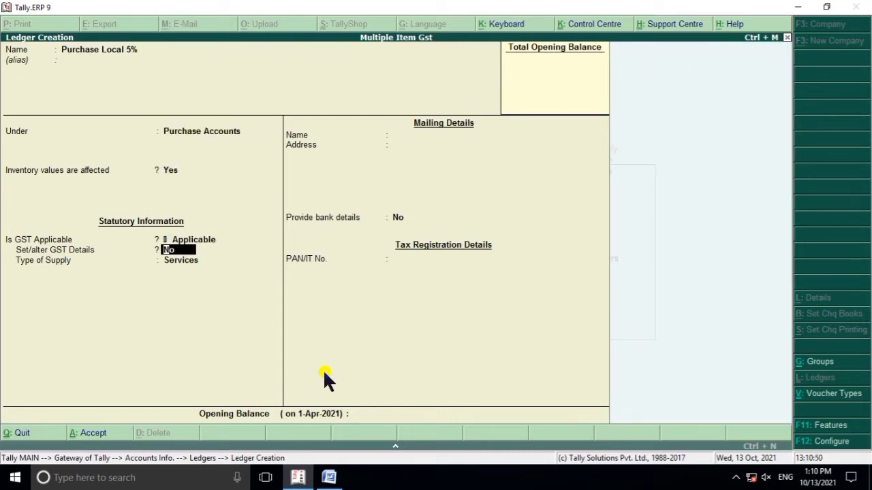
Enable GST details for the Purchase Local 5% ledger and select Purchase Taxable as its nature of transaction
key("y")
key("Return")
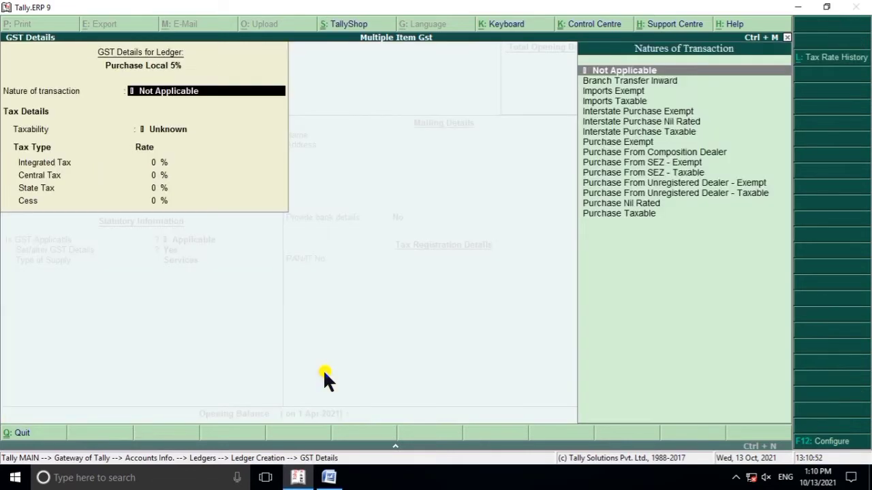
type("P")
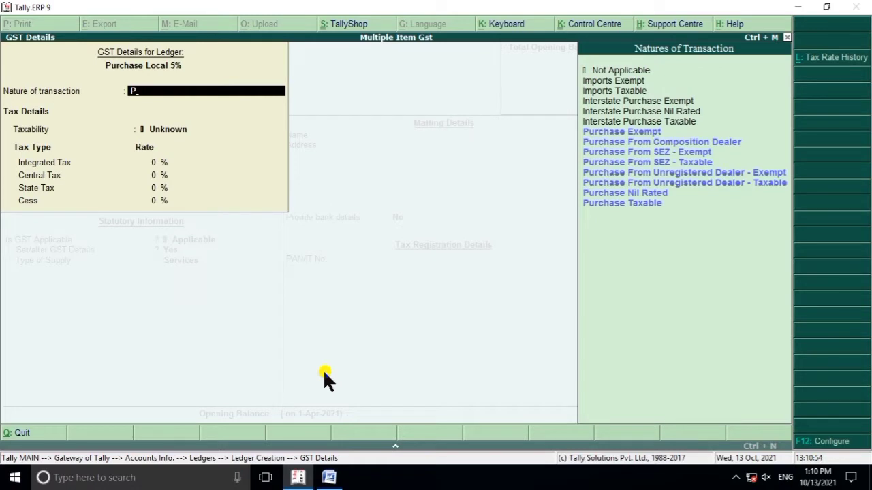
key("Down")
key("Down")
key("Down")
key("Down")
key("Down")
key("Down")
key("Down")
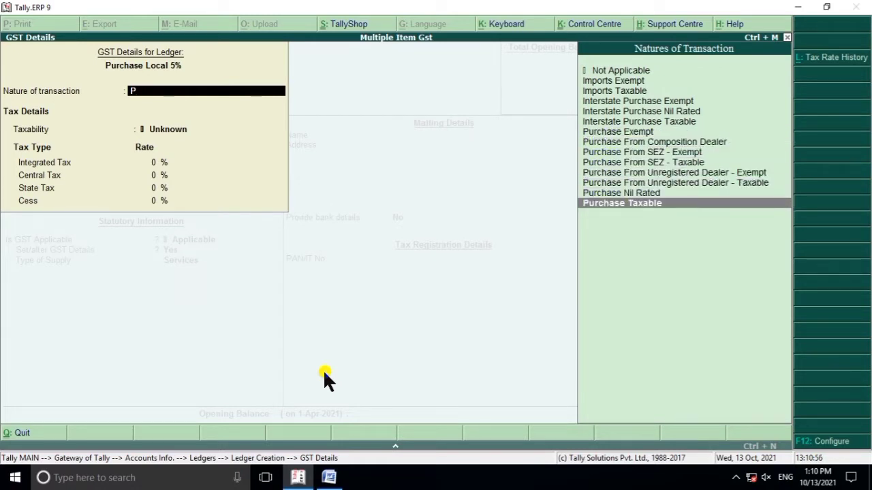
key("Return")
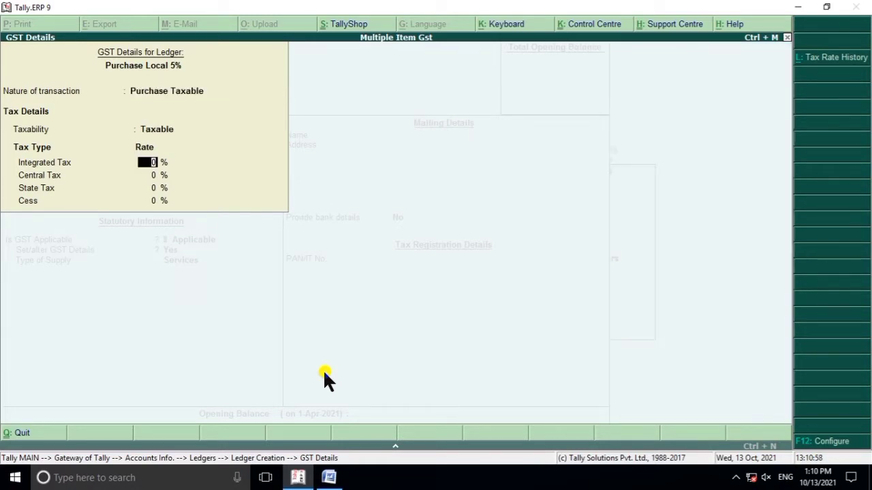
Set the integrated tax to 5% and the type of supply to Goods, and save the Purchase Local 5% ledger
type("5")
key("Return")
key("Return")
key("Return")
key("Return")
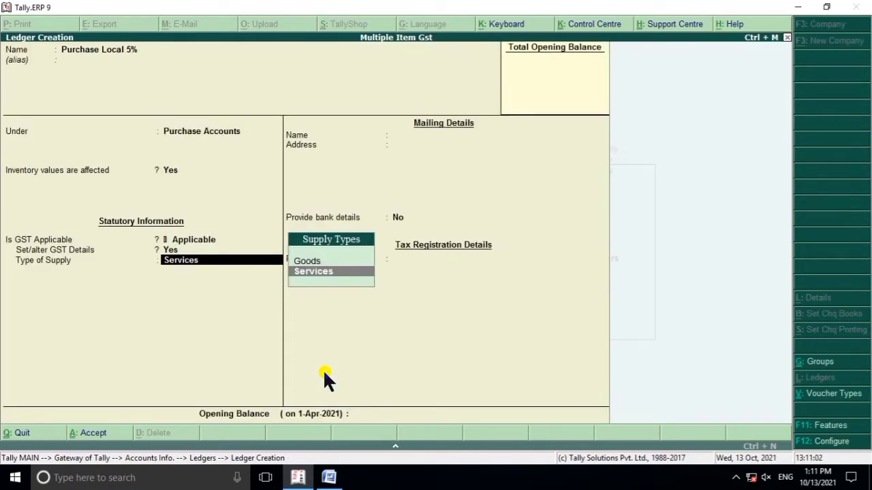
key("Up")
key("Return")
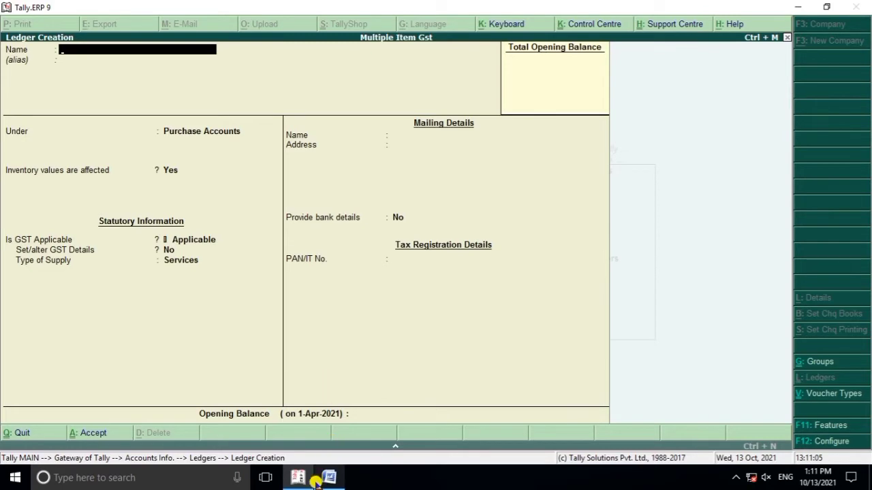
Check the second purchase in the Word document, return to Tally.ERP 9 and name a new ledger Wipro Pvt Ltd without an alias
left_click(329, 477)
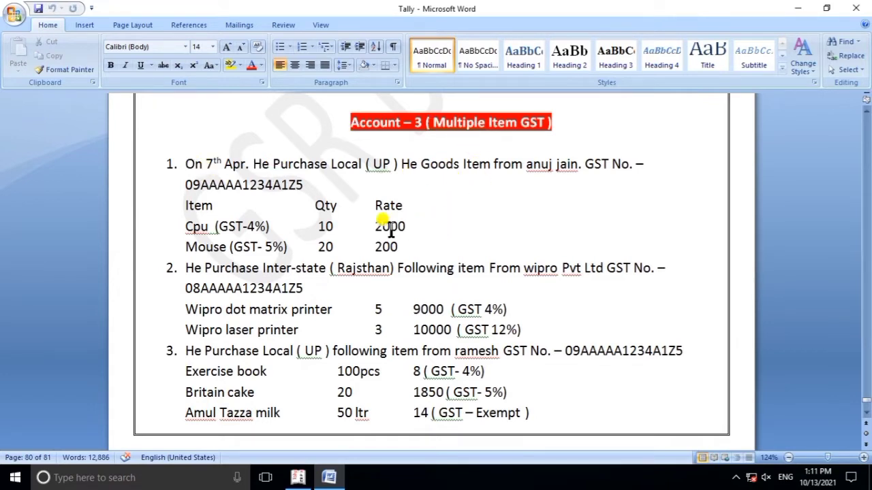
scroll(390, 232, "down", 1)
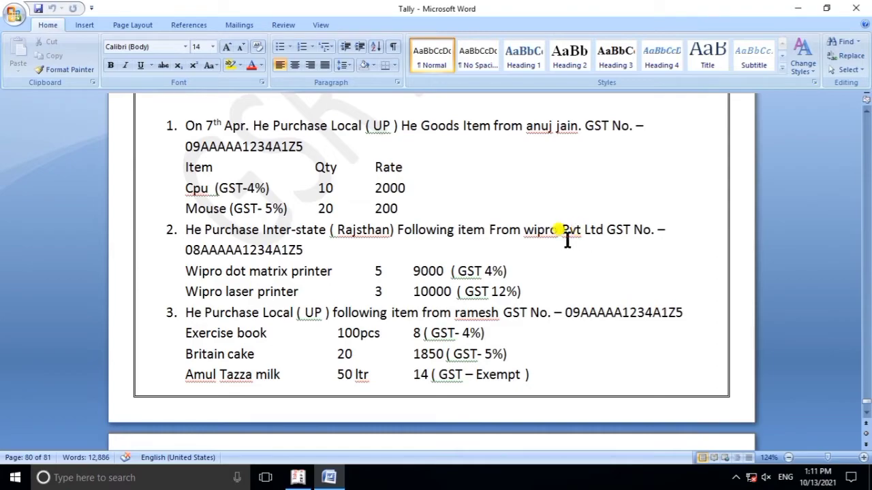
left_click(329, 478)
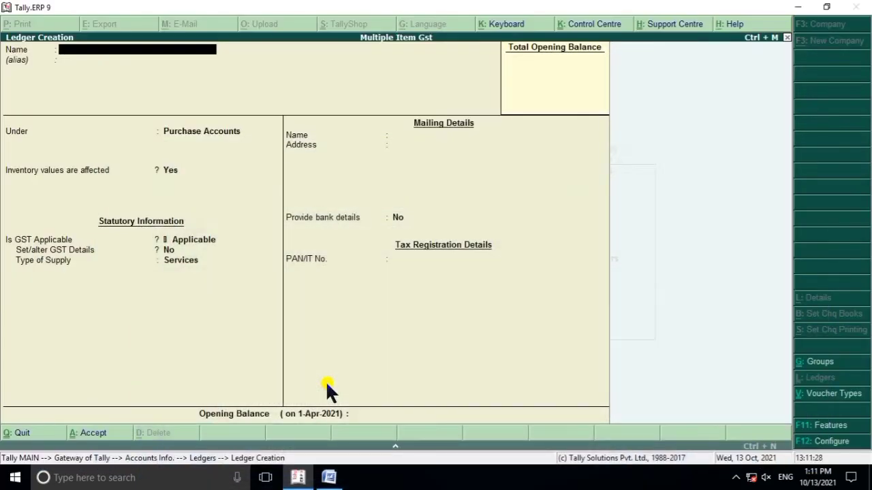
type("Wipro Pvt Ltd")
key("Return")
key("Return")
Place the Wipro Pvt Ltd ledger under Sundry Creditors, keeping bill-by-bill balances and inventory values at No and the country as India
type("S")
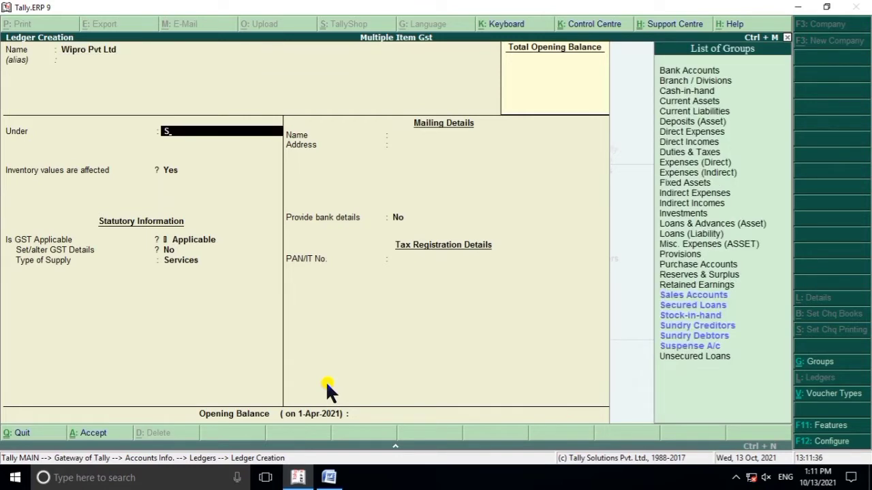
key("Down")
key("Down")
key("Down")
key("Down")
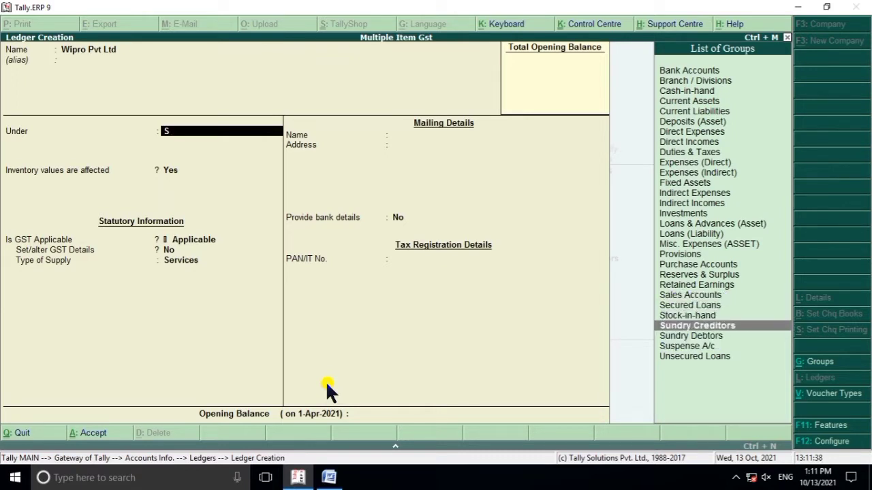
key("Return")
key("Return")
key("Return")
key("Return")
key("Return")
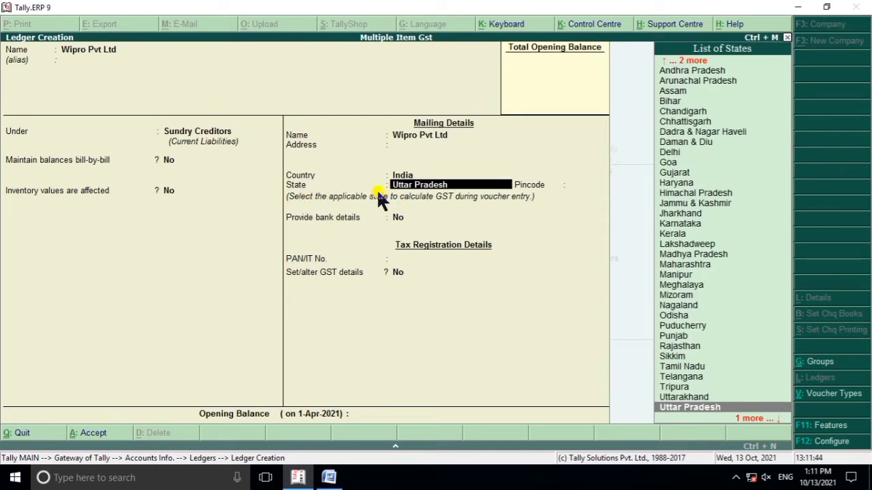
Check the supplier's state in the Word document and set it to Rajasthan in Tally.ERP 9, leaving pincode and PAN blank
left_click(331, 478)
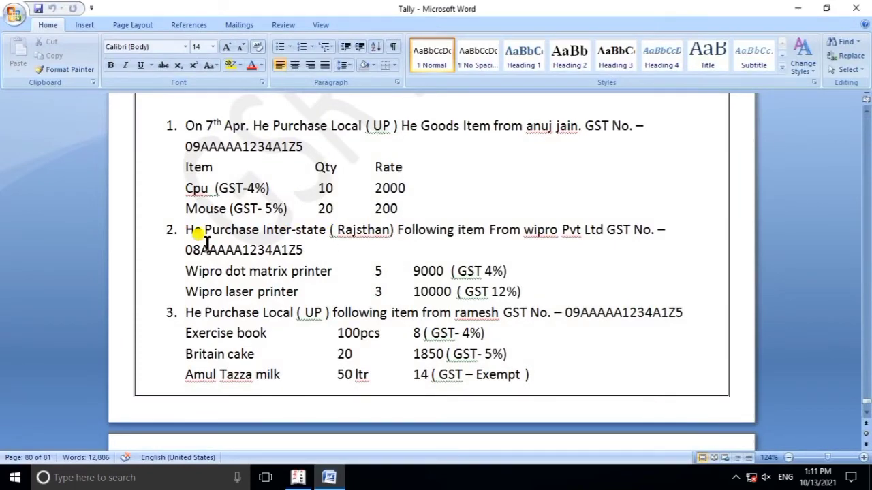
left_click(331, 478)
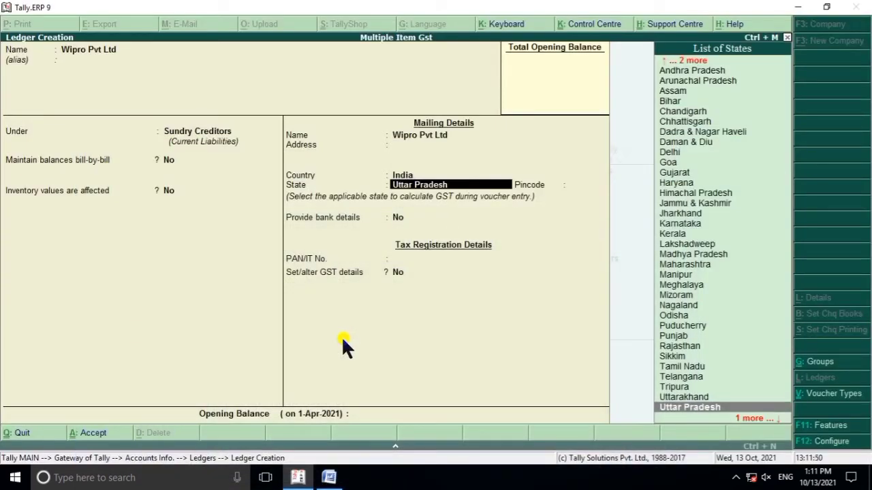
type("Rajasthan")
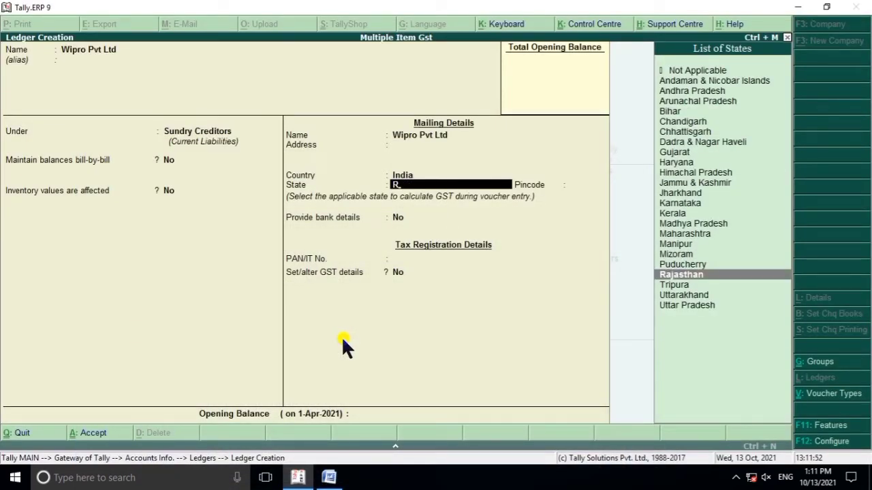
key("Return")
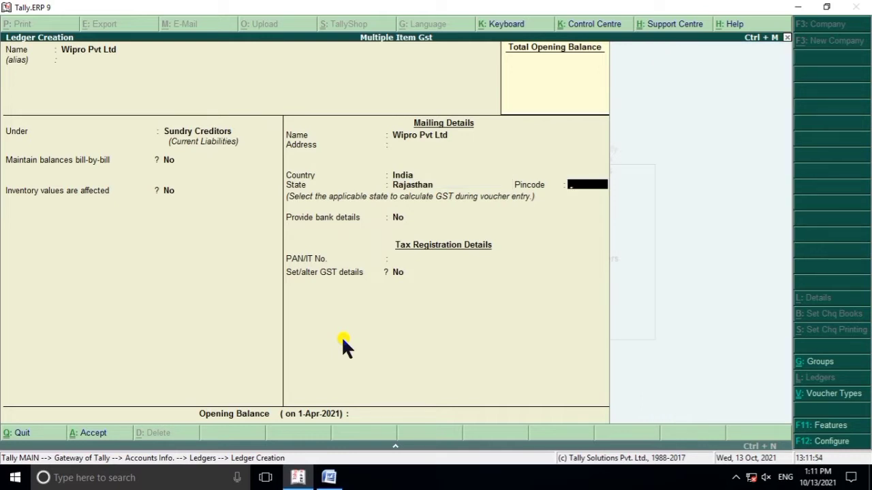
key("Return")
key("Return")
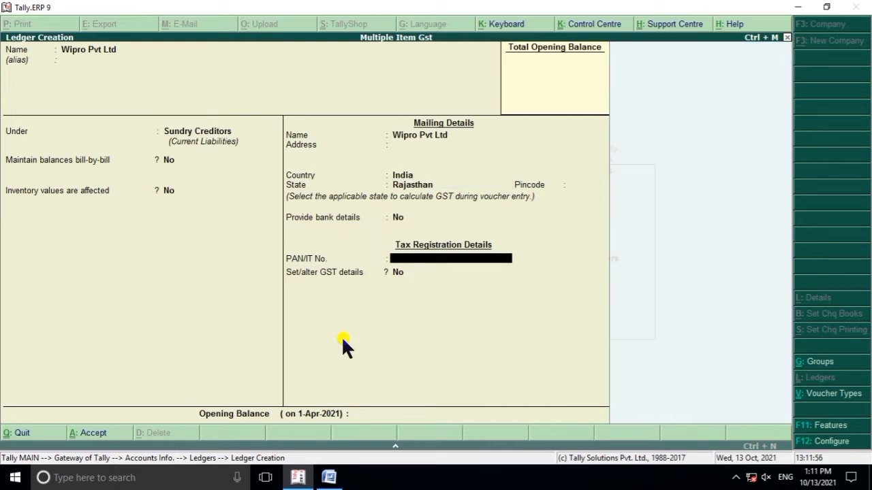
key("Return")
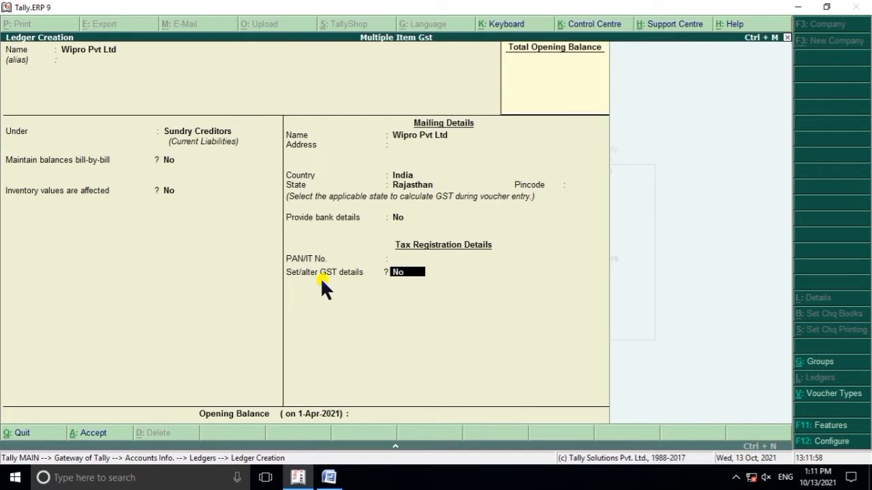
Enable GST details for the Wipro Pvt Ltd ledger, keeping the Regular registration type and e-Commerce operator at No
type("y")
key("Return")
key("Return")
key("Return")
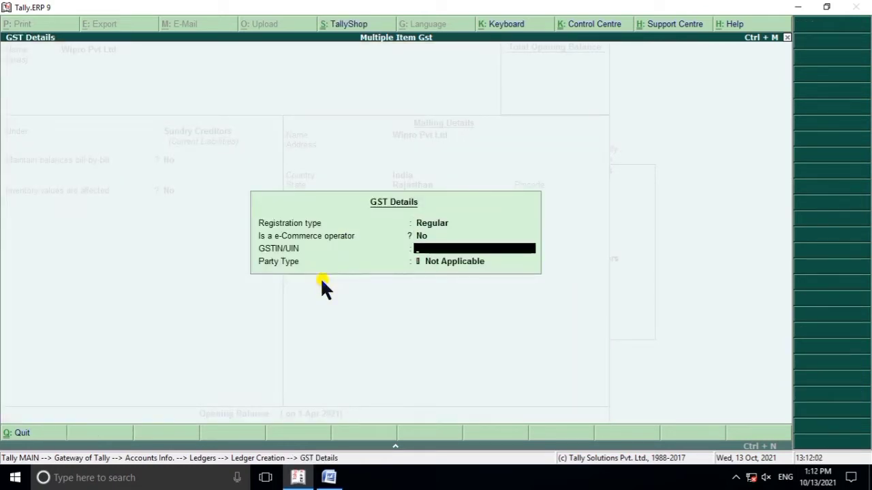
Look up Wipro's GST number in the Word document and try to enter it as the GSTIN/UIN in Tally.ERP 9
left_click(329, 479)
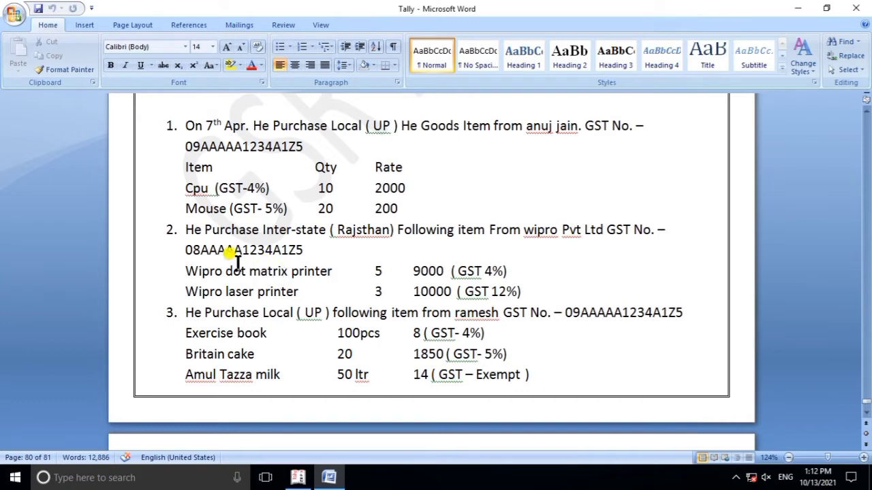
left_click(328, 477)
type("08AAAAA1234")
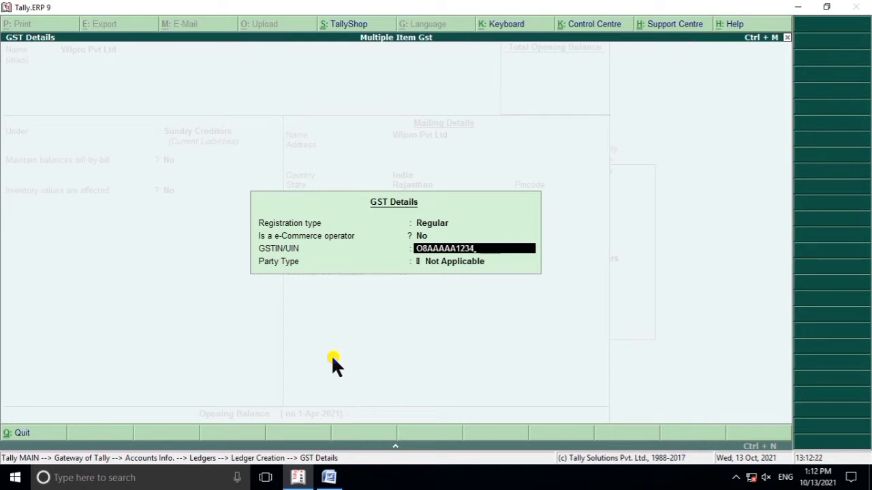
type("A1Z5")
key("Return")
key("Return")
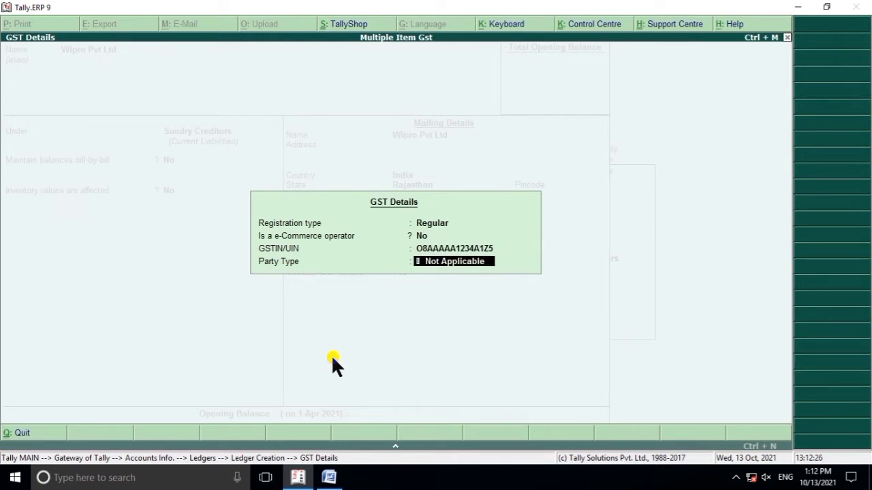
Re-enter Wipro's GSTIN/UIN starting with the digit zero, keep the party type Not Applicable and save the ledger
key("BackSpace")
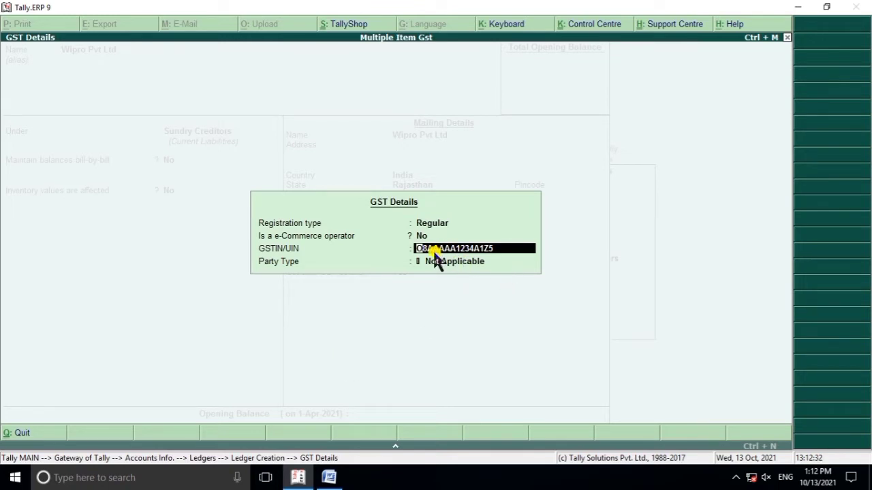
key("BackSpace")
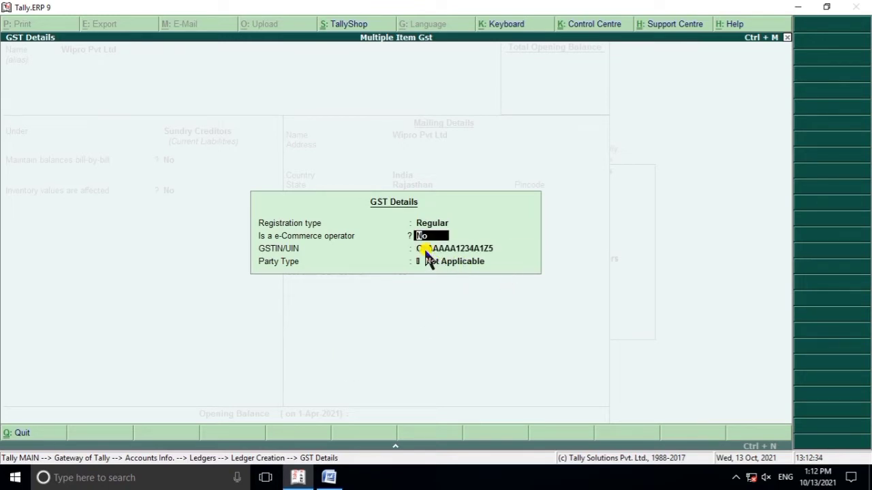
key("Return")
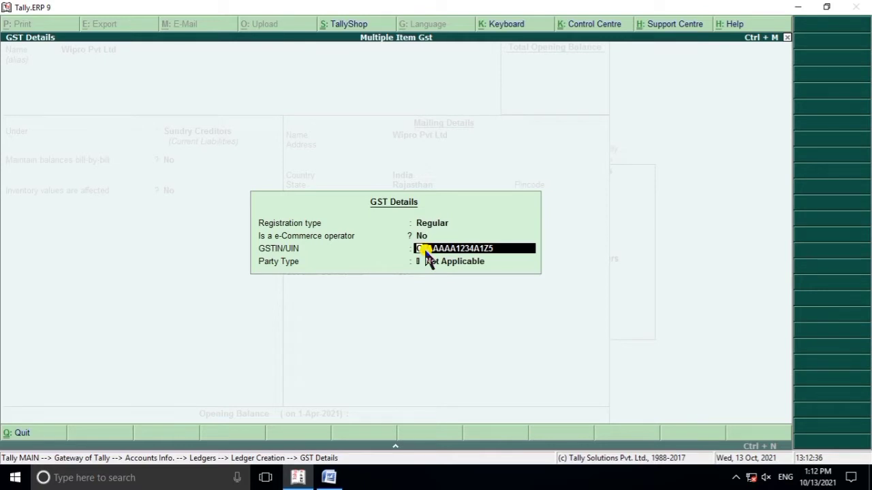
type("08AAAA1234A1Z5")
key("Return")
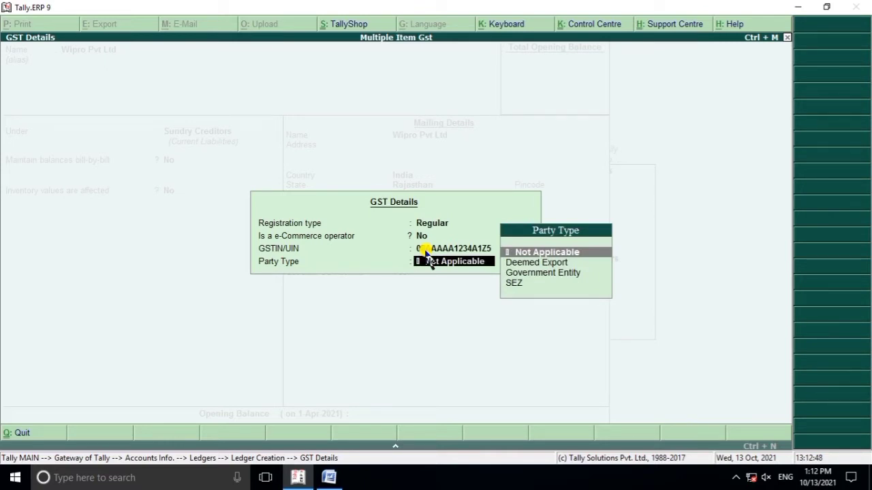
key("Return")
key("Return")
key("Return")
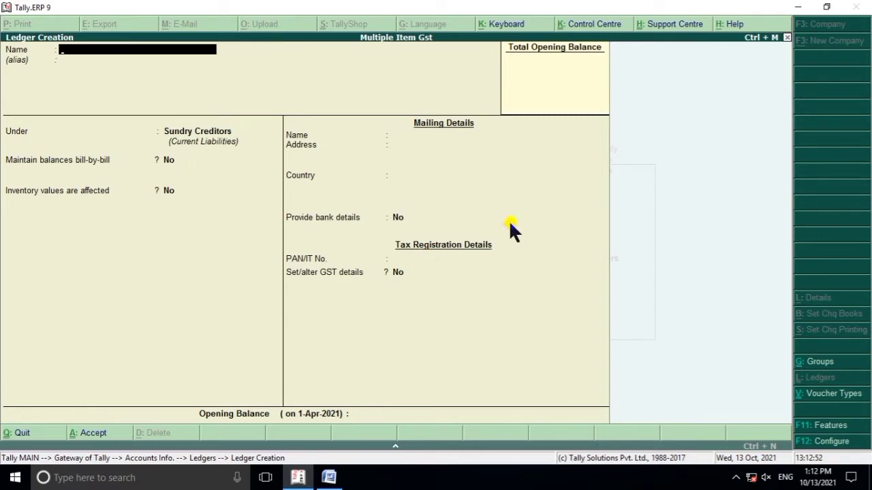
Check the interstate purchase in the Word document and name a new Tally.ERP 9 ledger Purcase Interstate 4% without an alias
left_click(329, 477)
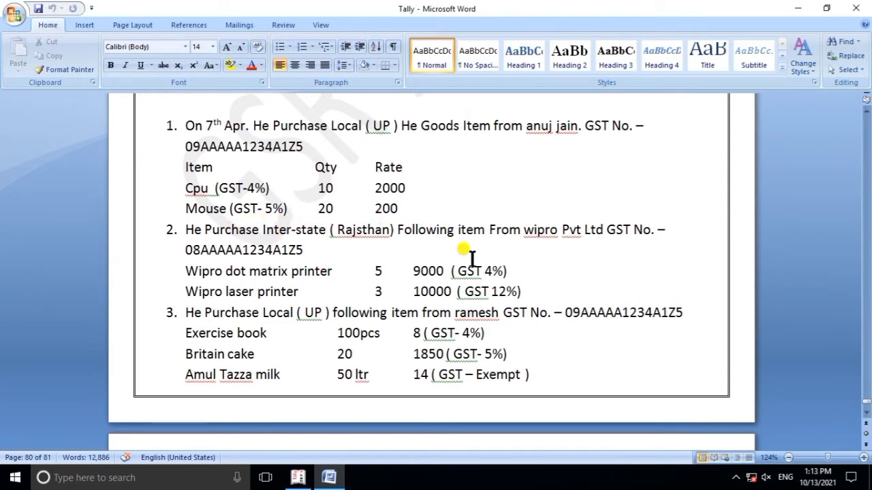
left_click(335, 479)
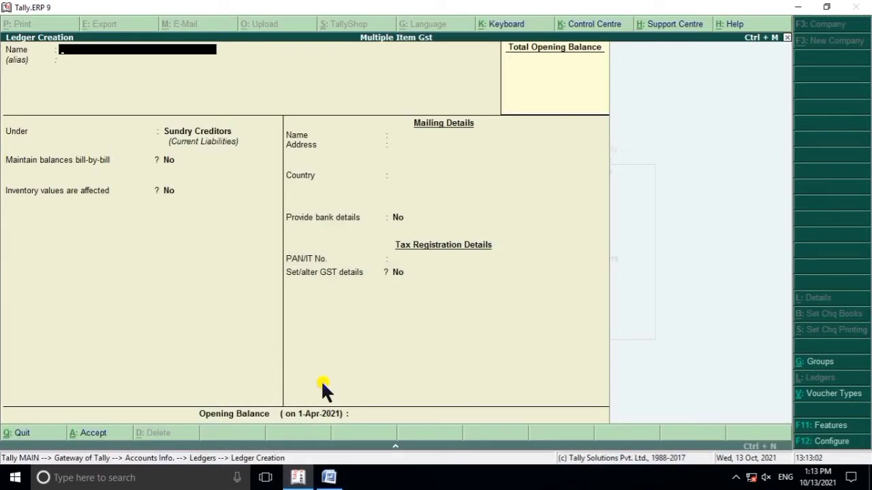
type("Purcase Interstate")
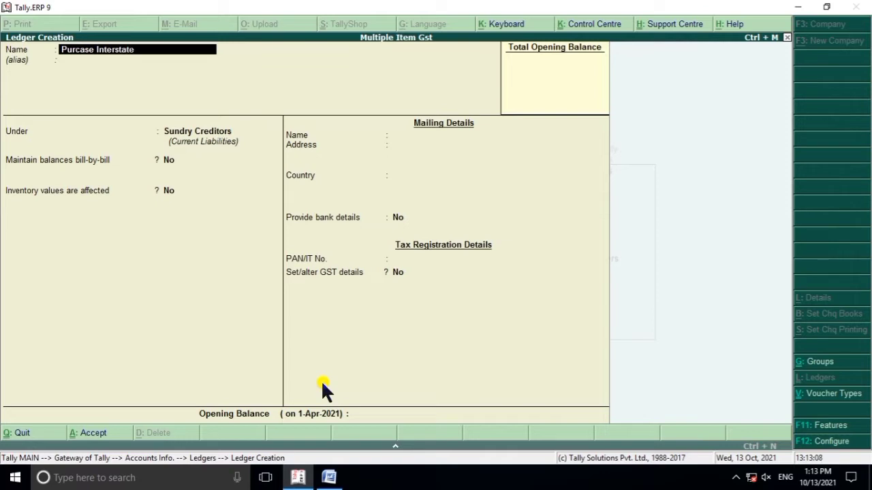
type(" 4%")
key("Return")
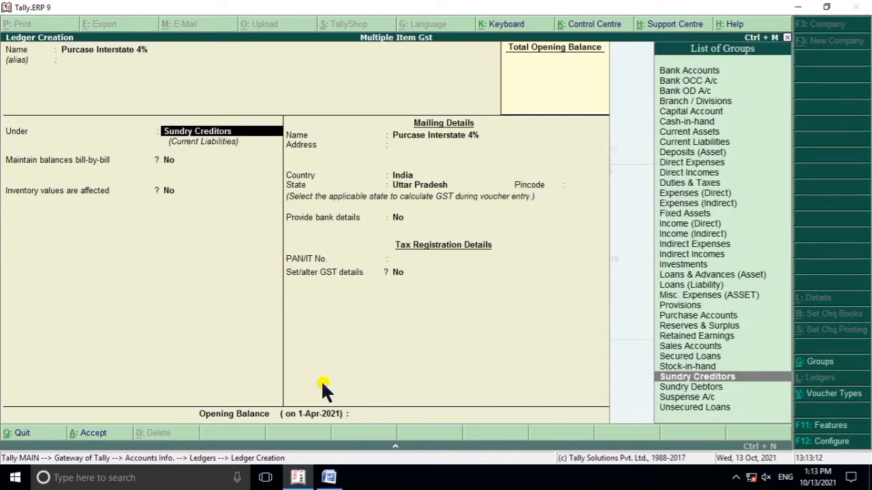
Place the Purcase Interstate 4% ledger under Purchase Accounts, keeping inventory values at Yes and GST Applicable
type("P")
key("Down")
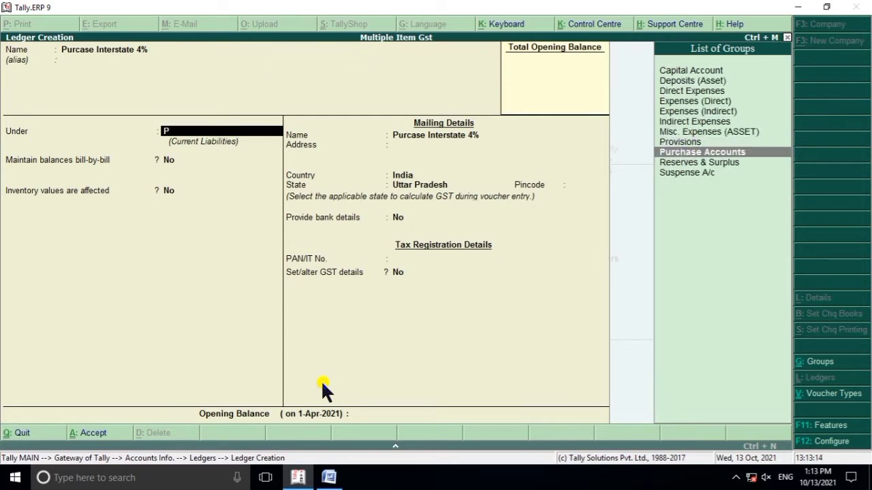
key("Return")
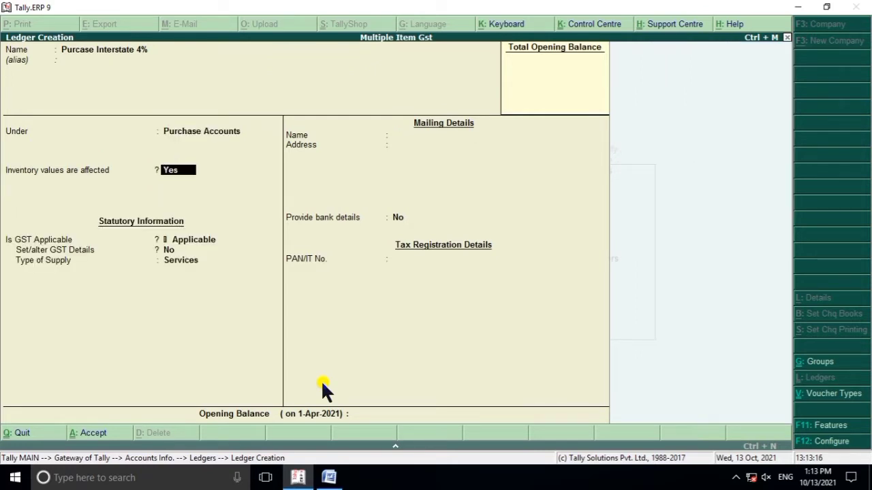
key("Return")
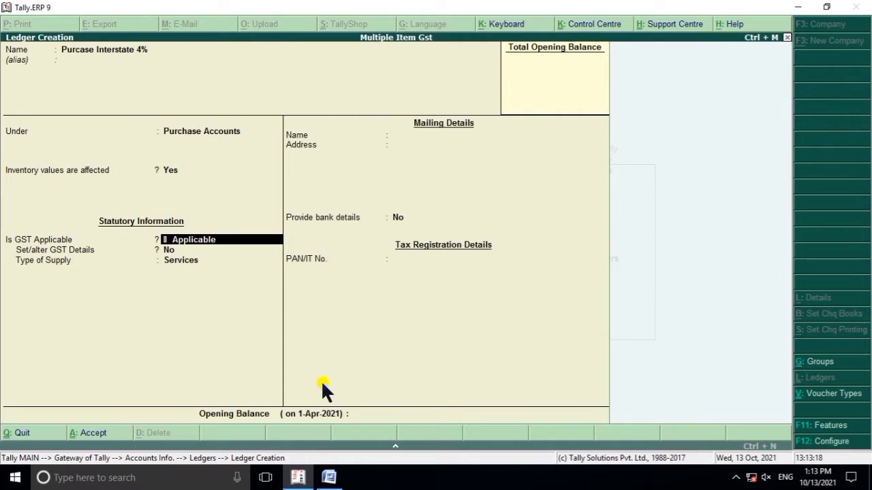
key("Return")
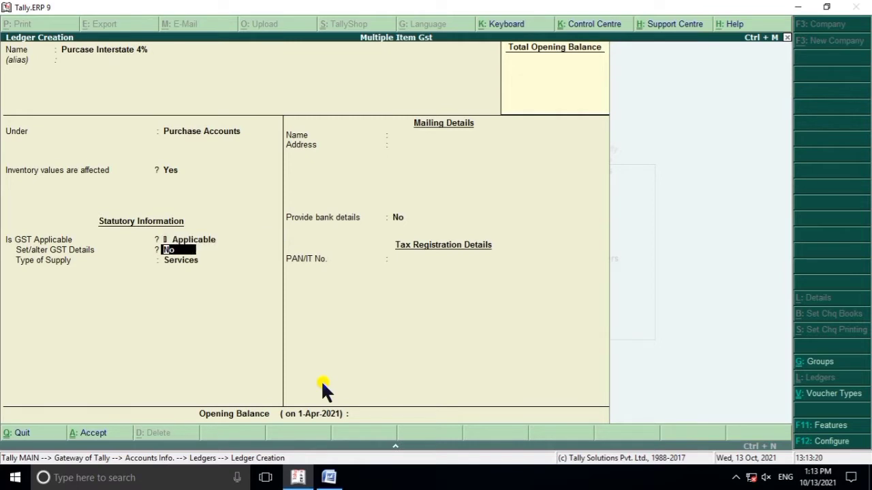
Enable GST details for the Purcase Interstate 4% ledger and select Interstate Purchase Taxable as its nature of transaction
type("y")
key("Return")
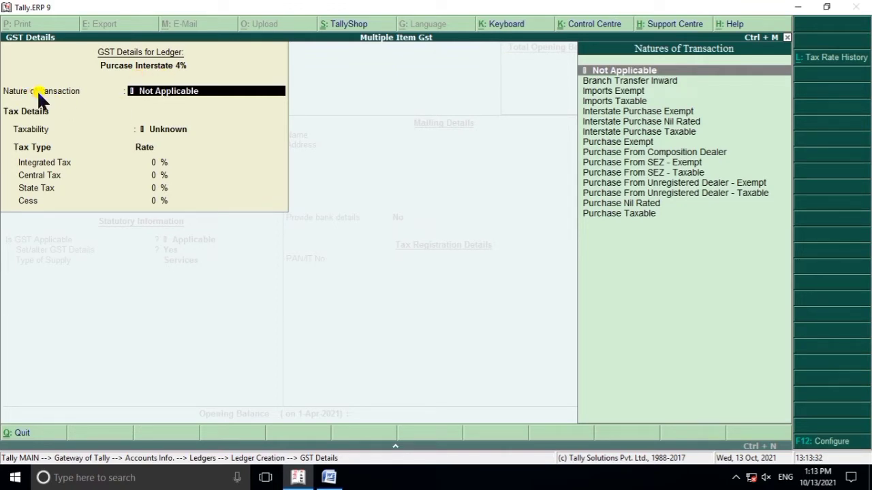
type("I")
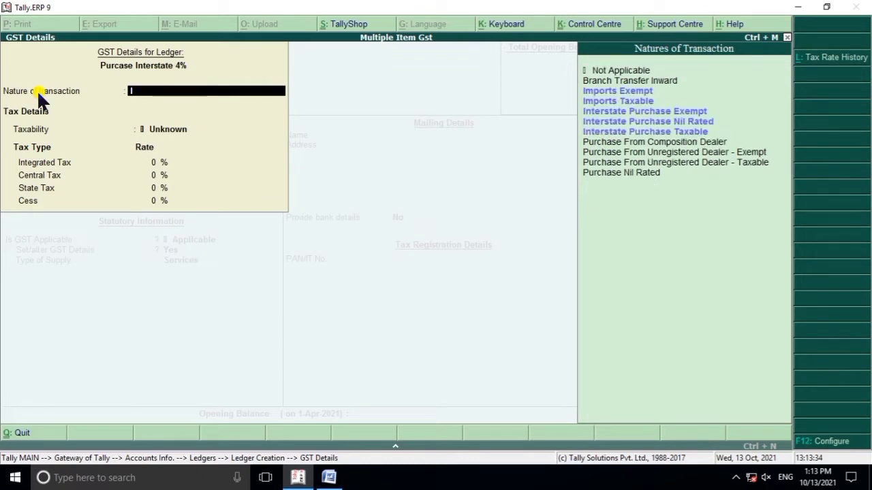
key("Down")
key("Down")
key("Down")
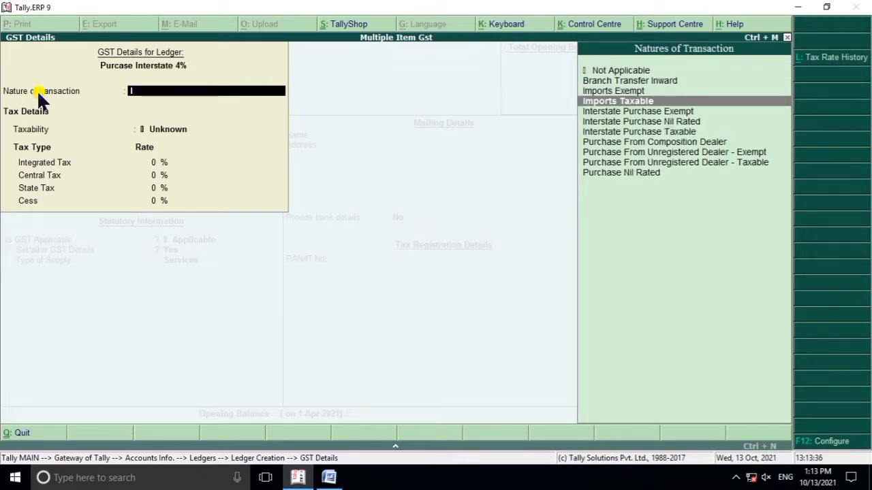
key("Down")
key("Down")
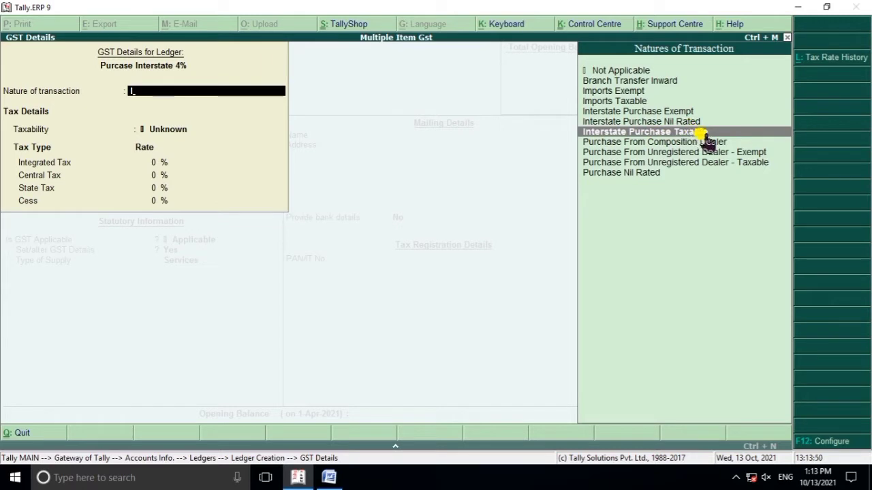
left_click(650, 134)
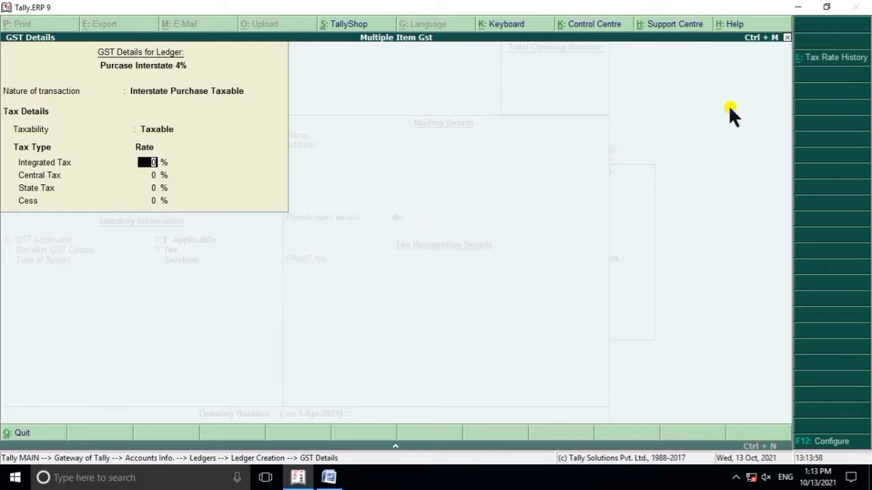
Set the integrated tax to 4% and the type of supply to Goods, and save the Purcase Interstate 4% ledger
type("4")
key("Return")
key("Return")
key("Return")
key("Return")
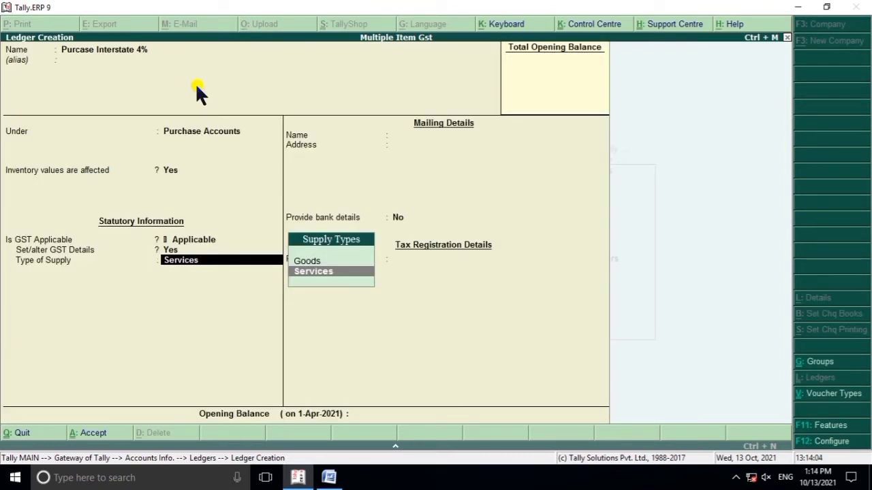
key("Up")
key("Return")
key("Return")
key("Return")
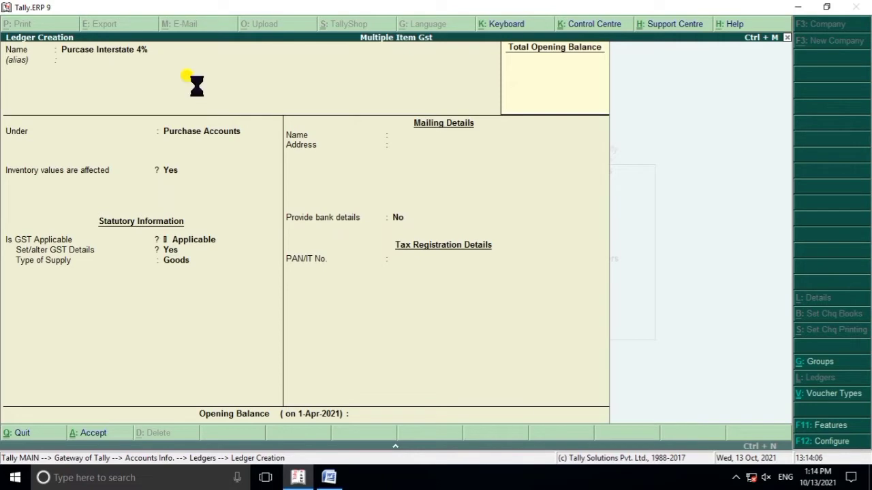
Check the interstate purchase rates in the Word document and name a new Tally.ERP 9 ledger Purchase Interstate 12% without an alias
left_click(331, 478)
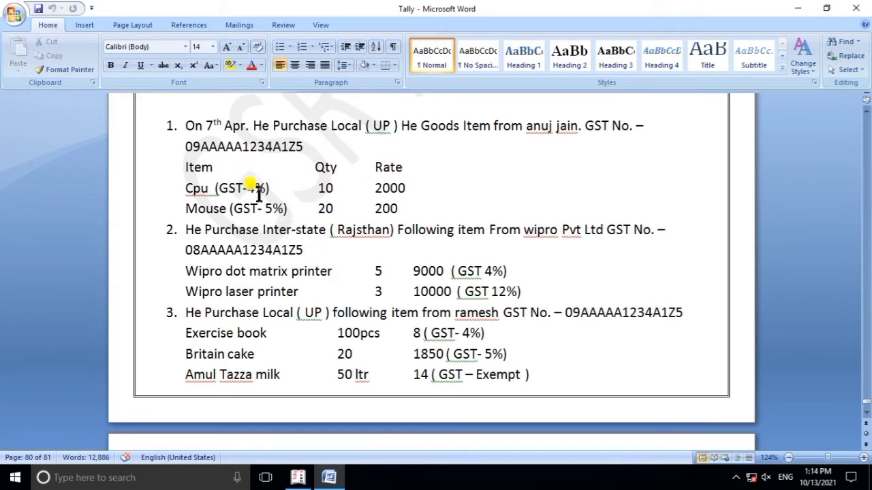
scroll(330, 269, "down", 1)
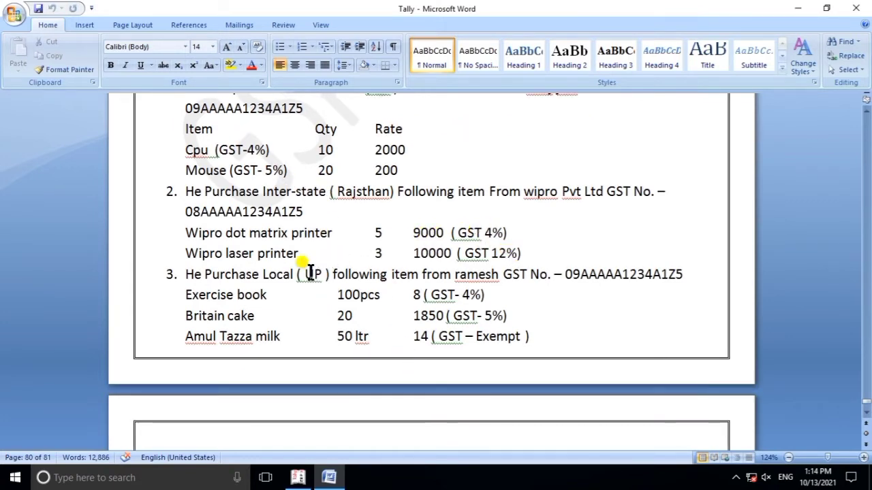
key("alt+Tab")
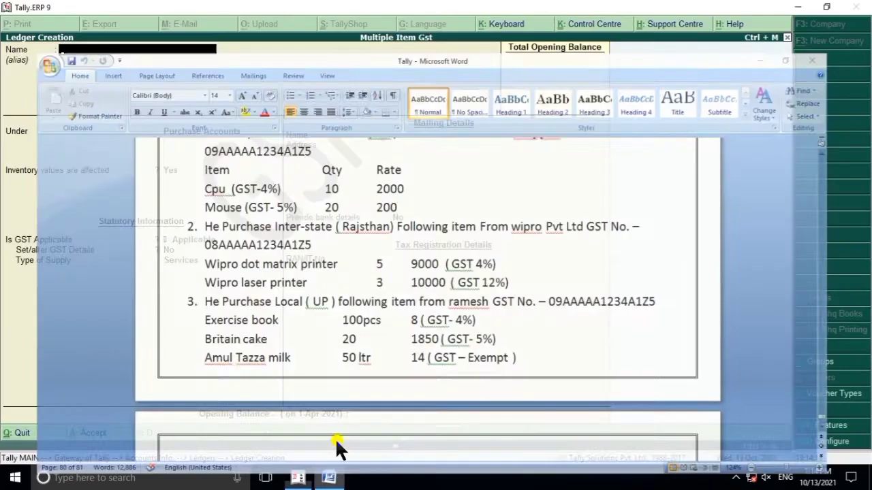
type("Purc")
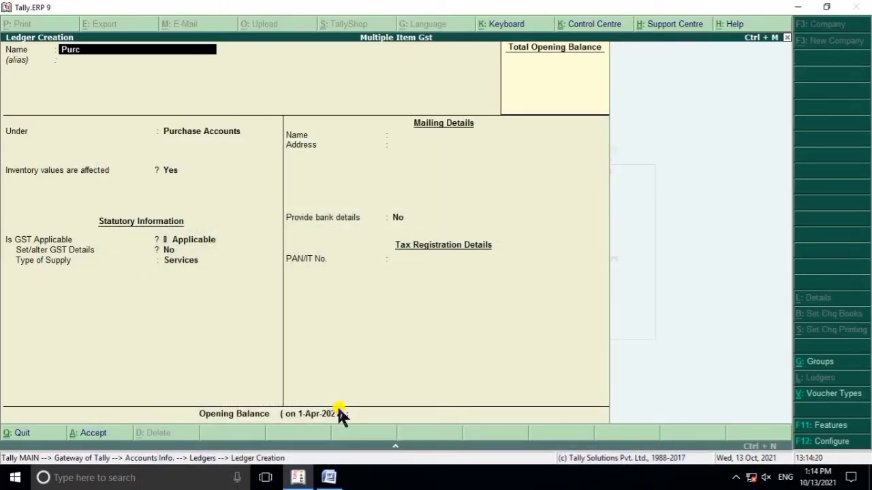
type("hase Interstate 12%")
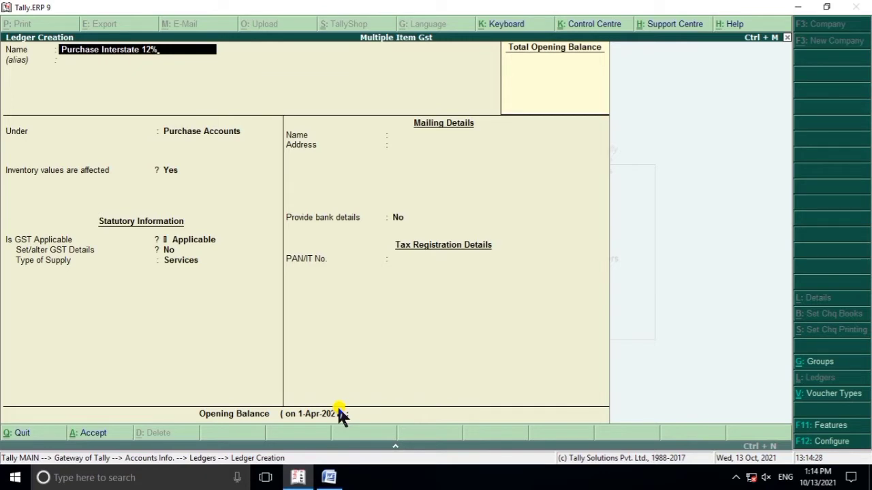
key("Return")
key("Return")
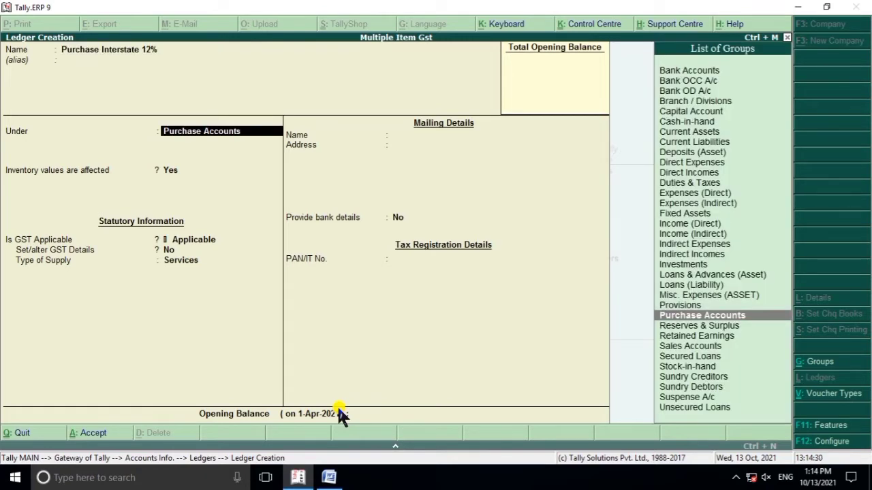
Keep the Purchase Interstate 12% ledger under Purchase Accounts, with inventory values at Yes and GST Applicable
key("Return")
key("Return")
key("Return")
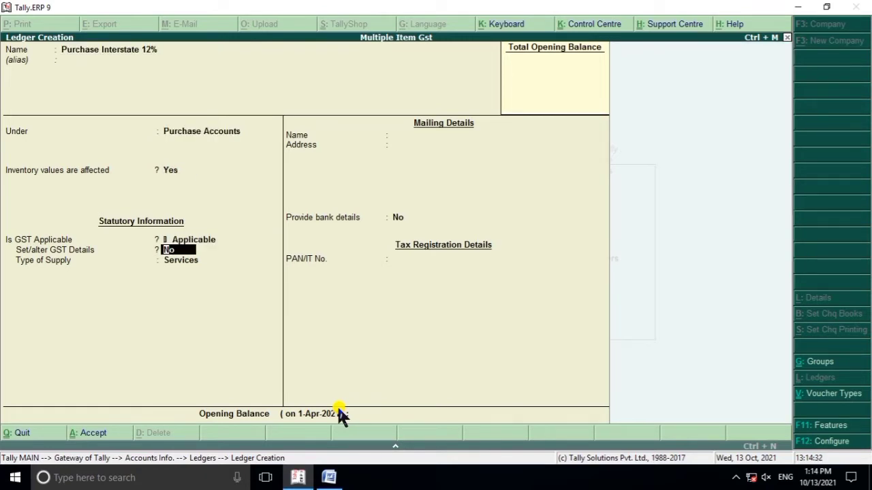
Enable GST details for the Purchase Interstate 12% ledger and select Interstate Purchase Taxable as its nature of transaction
key("y")
key("Return")
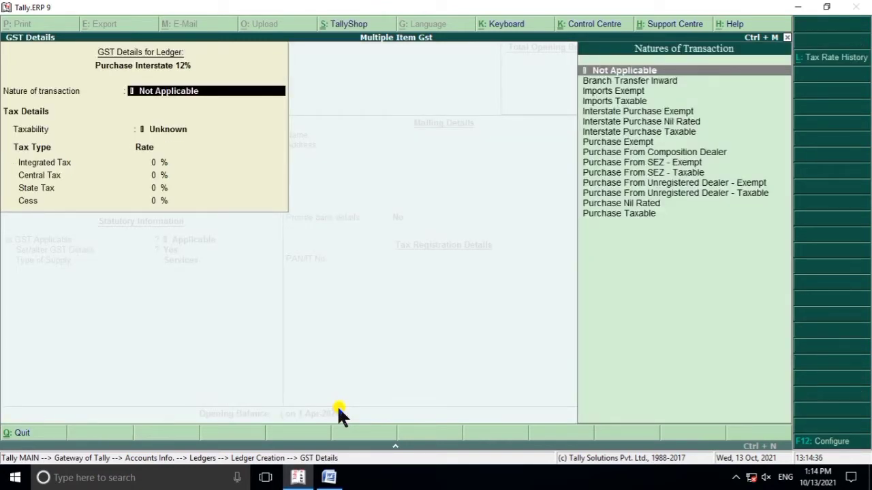
type("I")
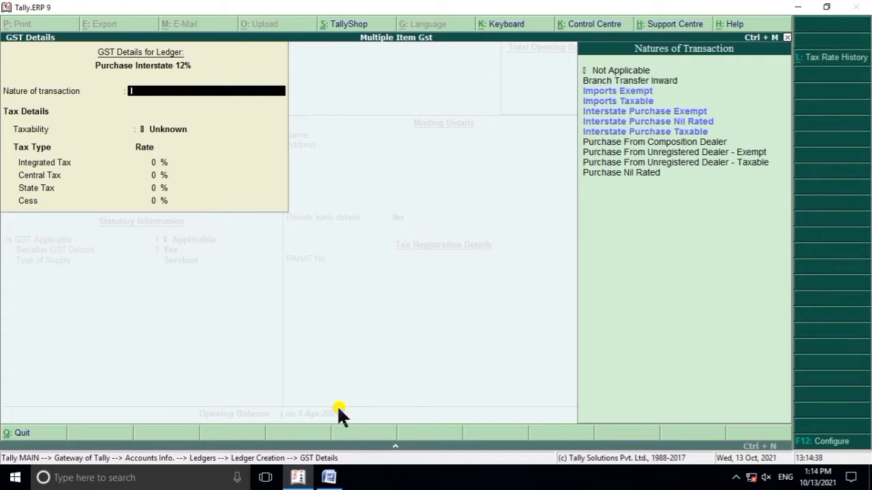
key("Down")
key("Down")
key("Down")
key("Down")
key("Down")
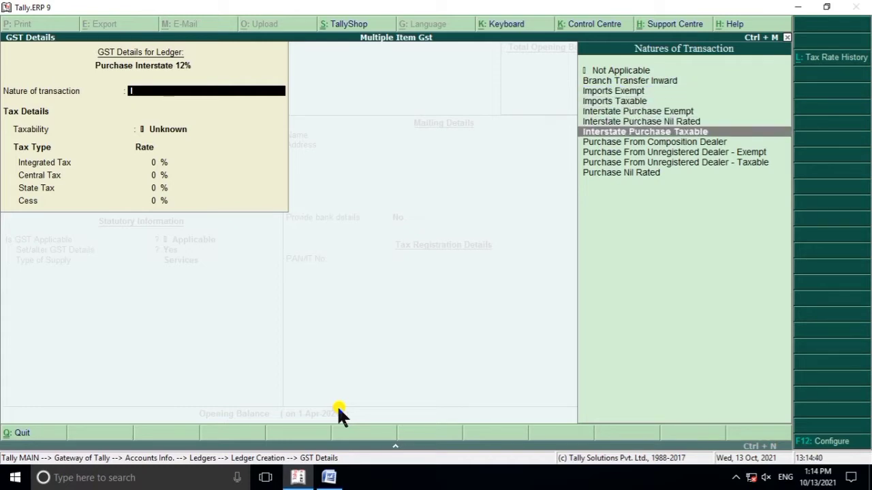
left_click(687, 134)
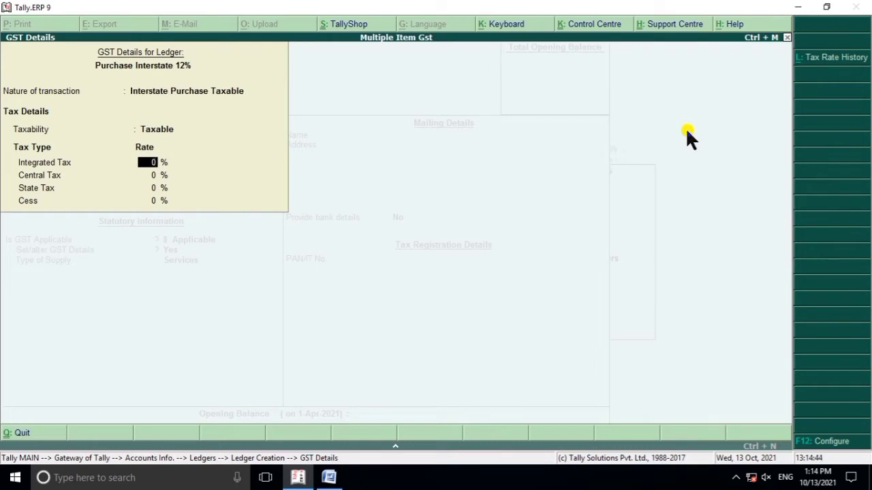
Set the integrated tax to 12% and the type of supply to Goods, and save the Purchase Interstate 12% ledger
type("12")
key("Return")
key("Return")
key("Return")
key("Return")
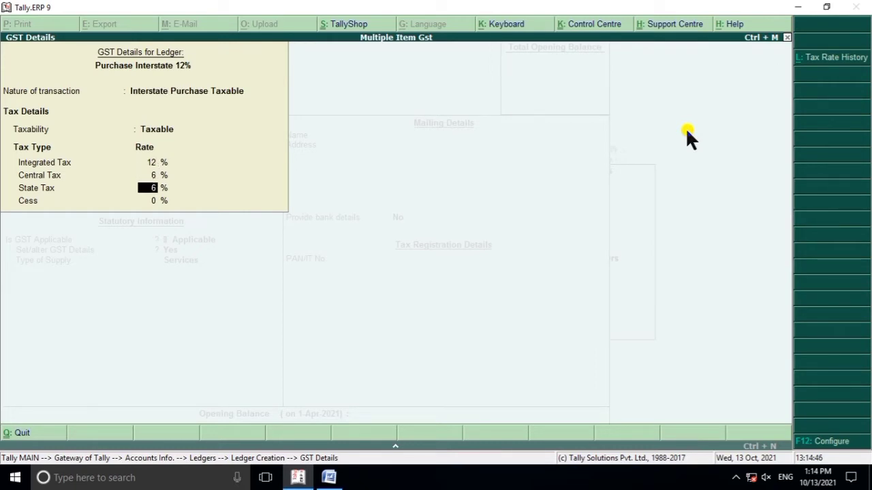
key("Up")
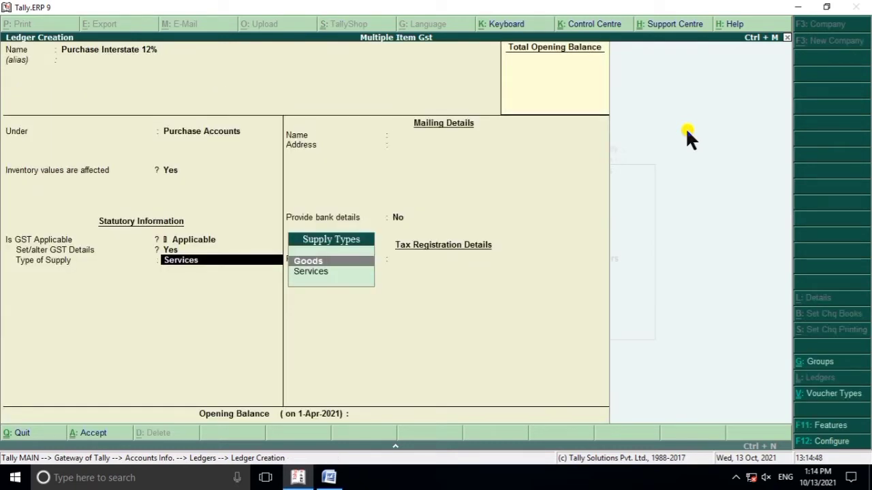
key("Return")
key("Return")
key("Return")
key("Return")
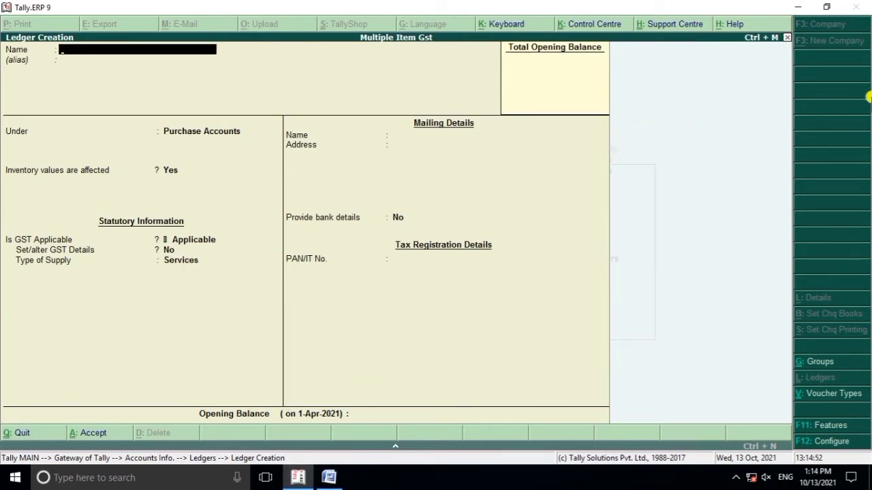
Review the three Multiple Item GST purchases in the Word document, comparing their suppliers, local or interstate type and GST rates
left_click(332, 476)
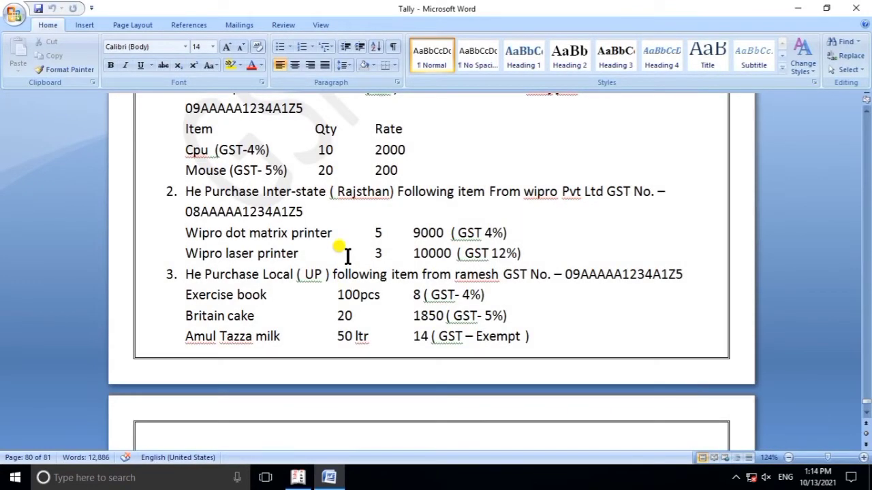
scroll(191, 296, "down", 1)
scroll(195, 300, "down", 3)
scroll(196, 299, "up", 1)
scroll(195, 299, "down", 2)
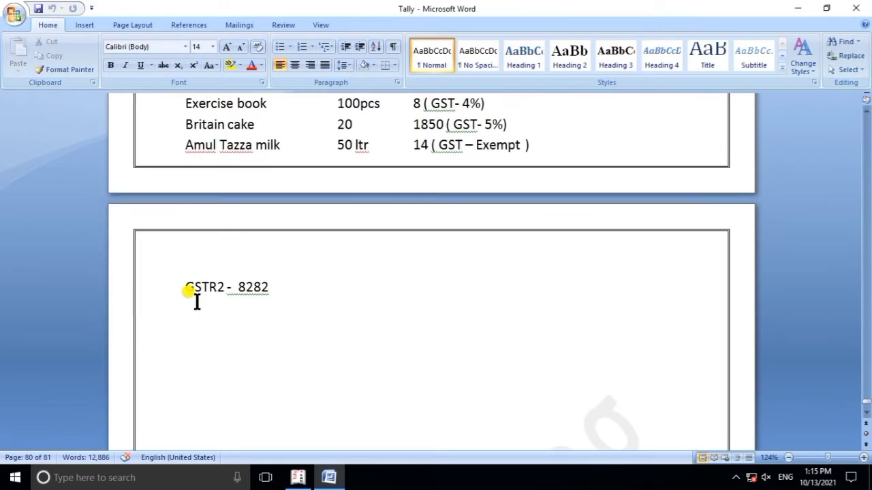
scroll(196, 303, "up", 6)
scroll(196, 303, "down", 4)
scroll(197, 305, "up", 1)
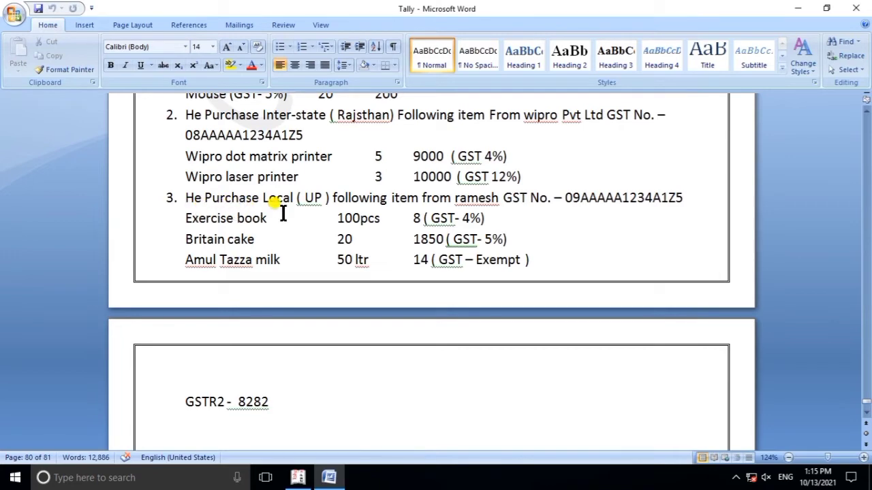
scroll(282, 217, "up", 8)
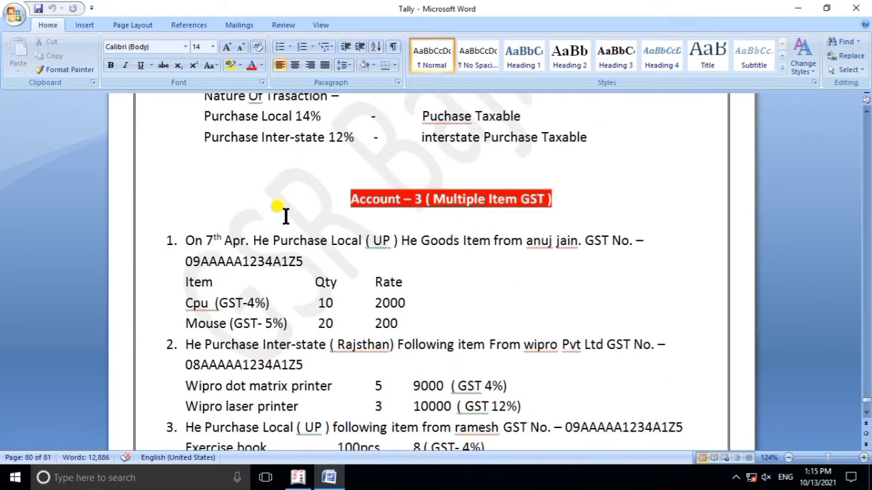
scroll(285, 216, "down", 3)
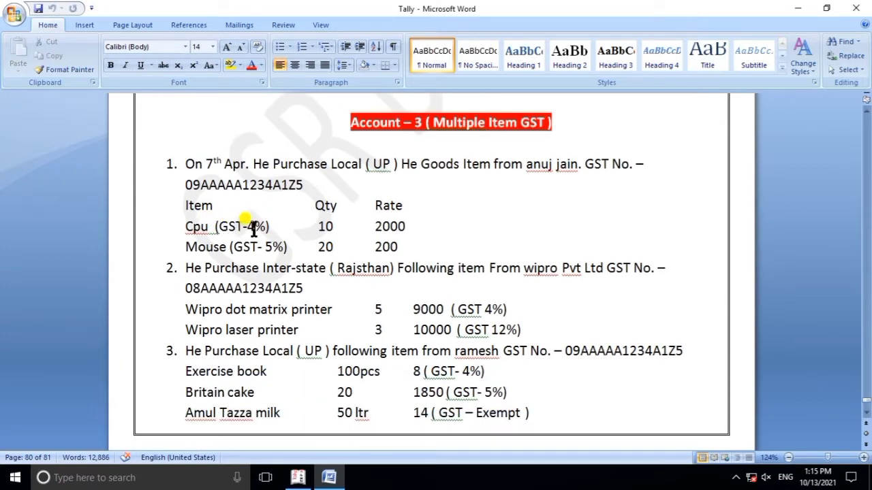
scroll(253, 228, "down", 3)
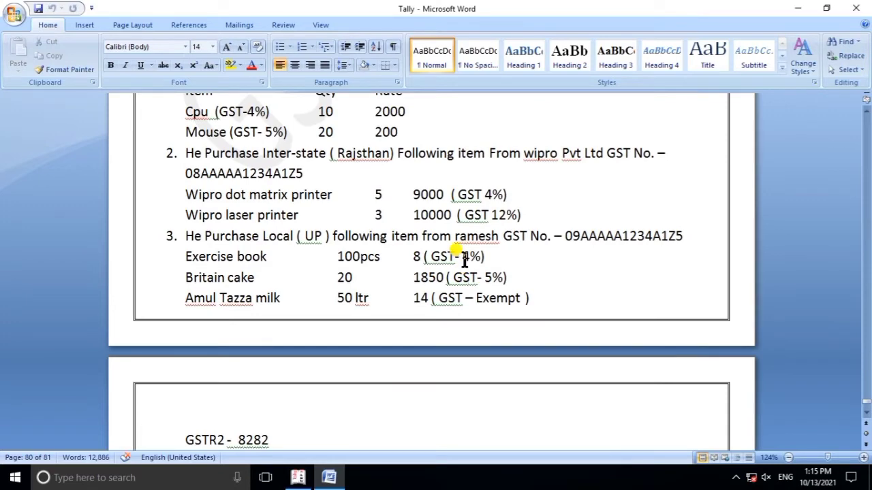
scroll(463, 261, "up", 2)
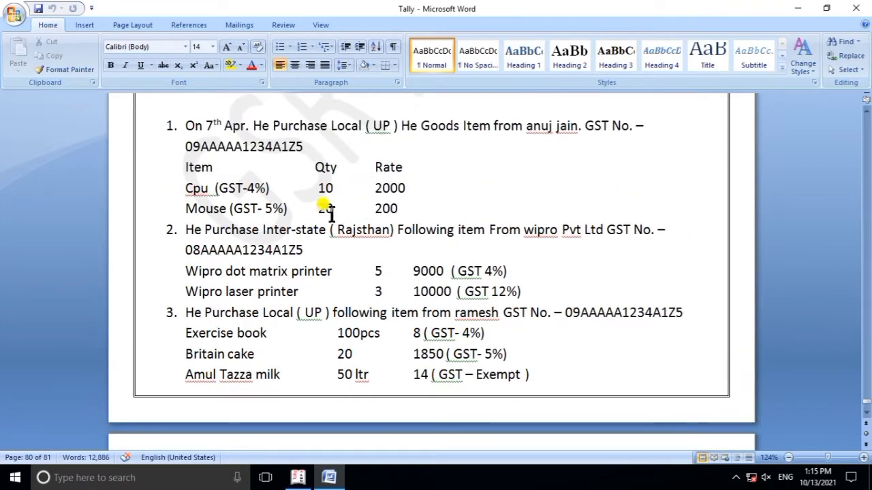
scroll(276, 218, "down", 2)
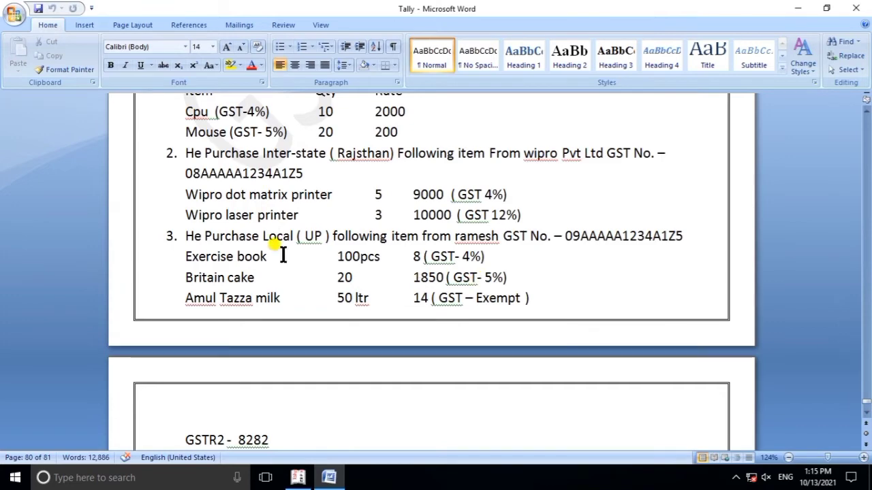
scroll(300, 252, "up", 3)
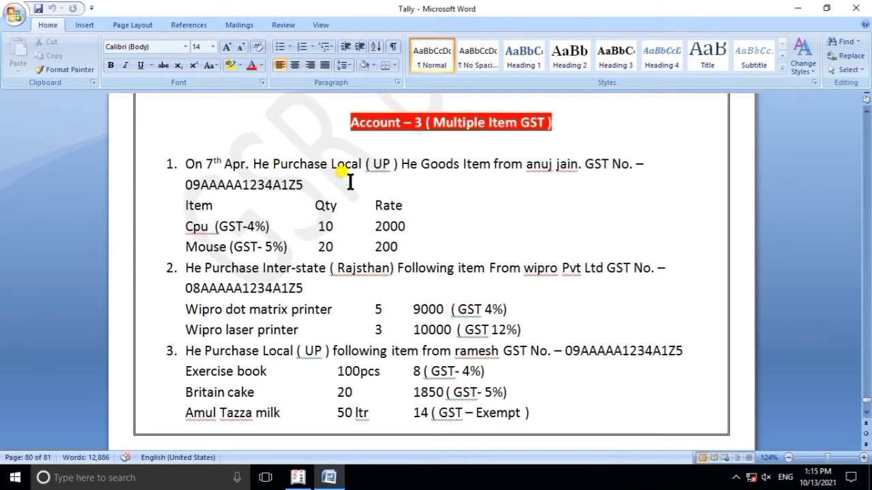
scroll(349, 182, "down", 3)
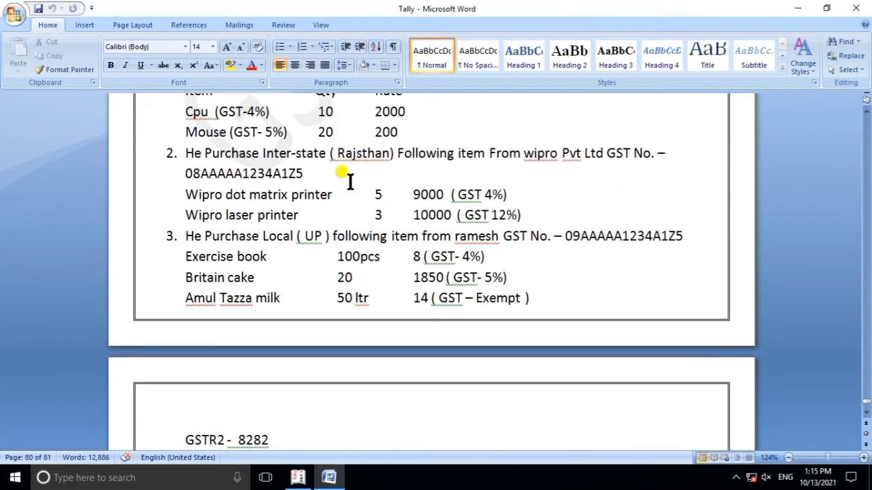
scroll(332, 286, "up", 1)
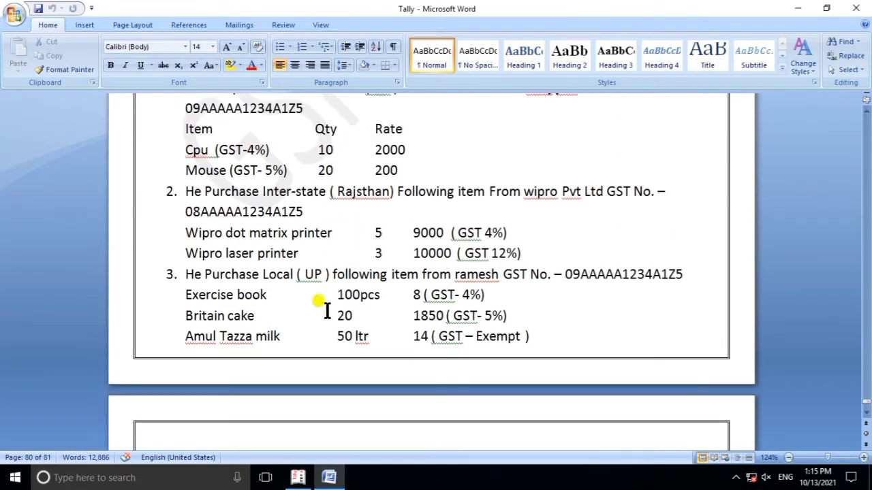
scroll(330, 300, "up", 2)
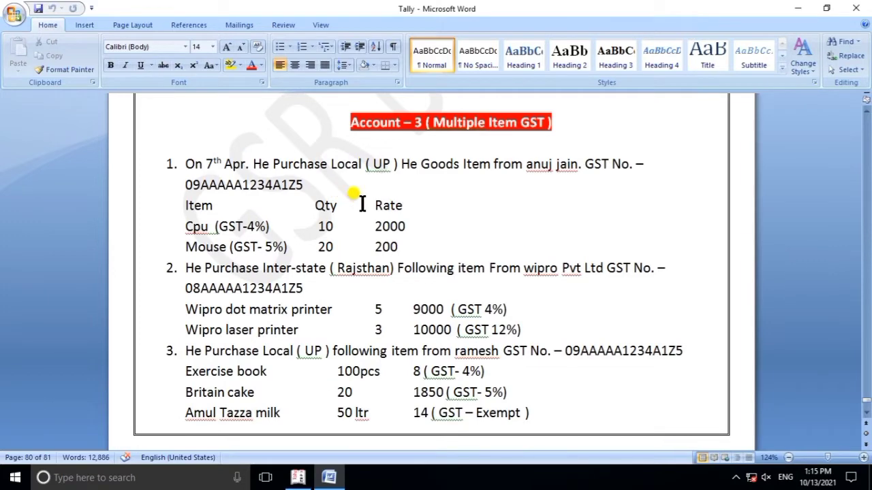
scroll(371, 232, "down", 1)
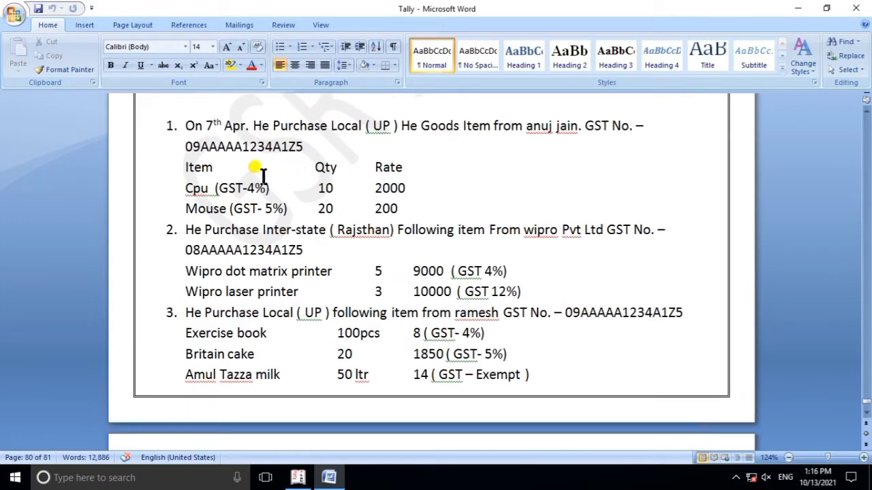
scroll(286, 204, "down", 3)
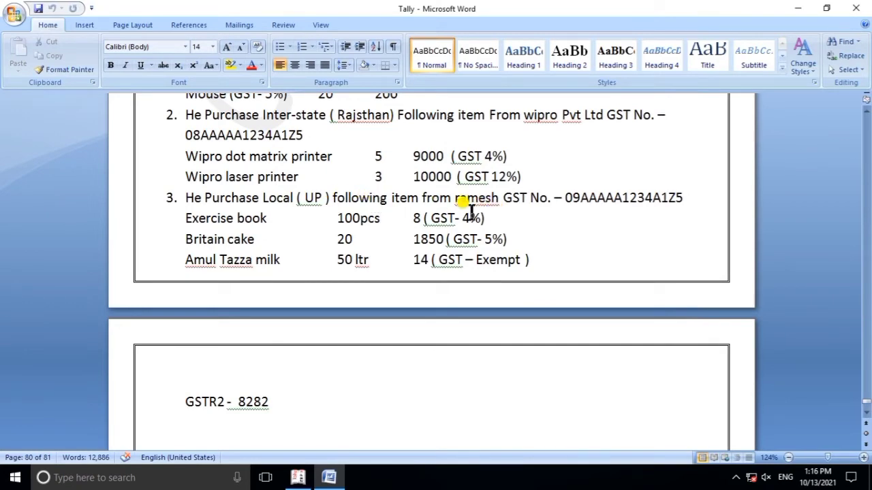
In Tally.ERP 9, name a new ledger after the third purchase's supplier, without an alias, and place it under Sundry Creditors
left_click(300, 479)
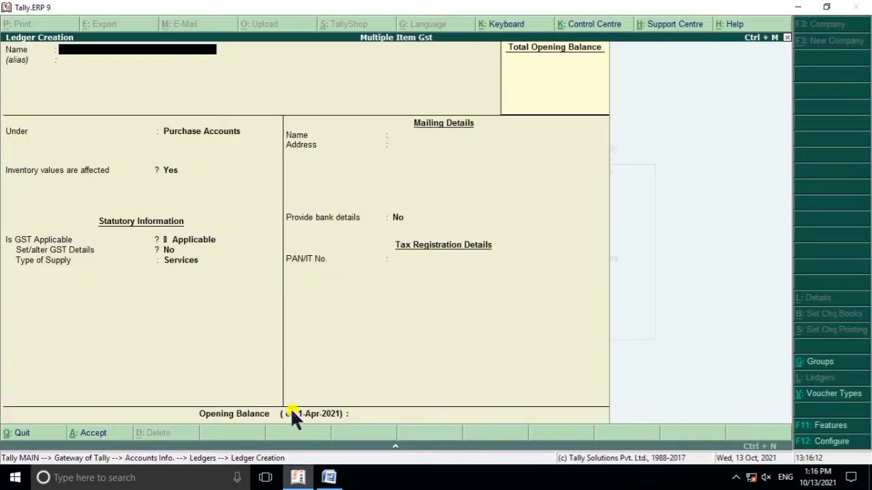
type("Ramesh")
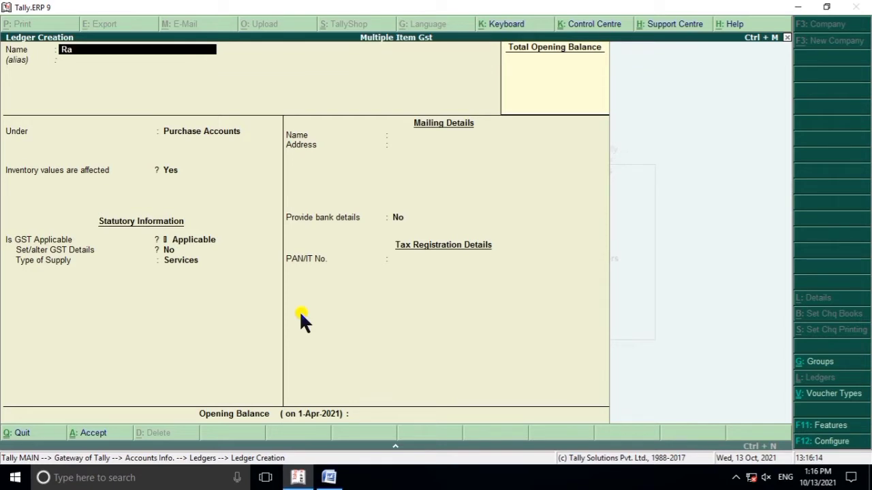
key("Return")
type("S")
key("Down")
key("Down")
key("Down")
key("Return")
Keep the supplier's bill-by-bill balances and inventory values at No and the country as India, and check the state in the Word document
key("Return")
key("Return")
key("Return")
key("Return")
key("Return")
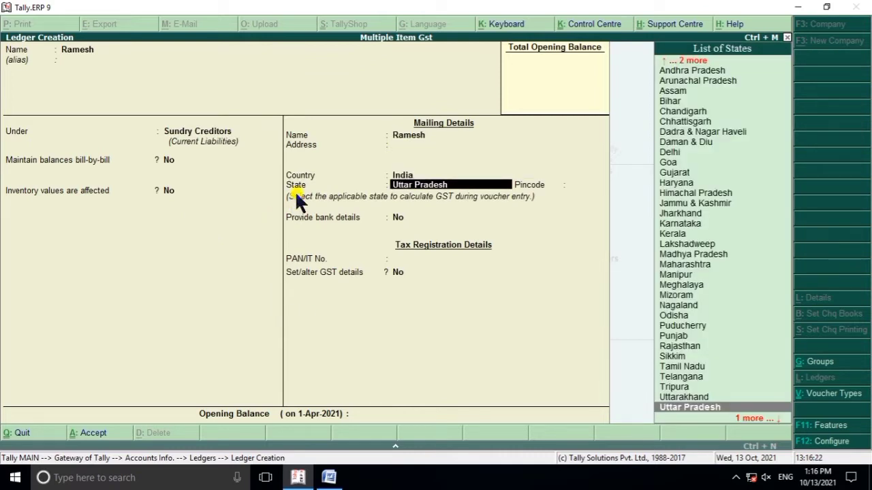
left_click(329, 477)
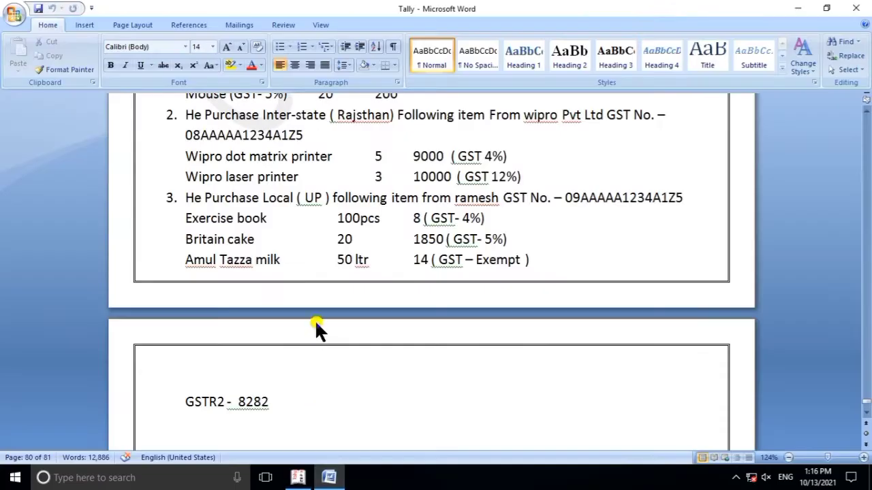
left_click(297, 478)
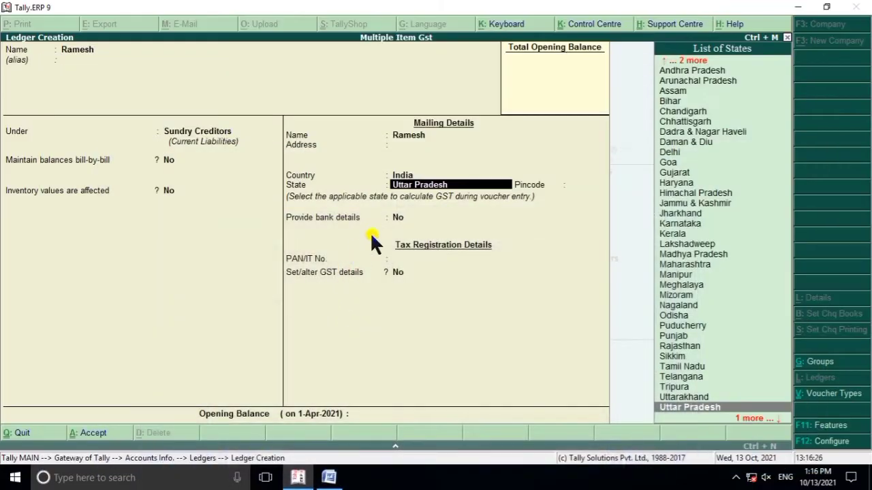
Set the supplier's state to Uttar Pradesh, leave pincode, bank details and PAN unfilled, and set Set/alter GST details to Yes
key("Return")
key("Return")
key("Return")
key("Return")
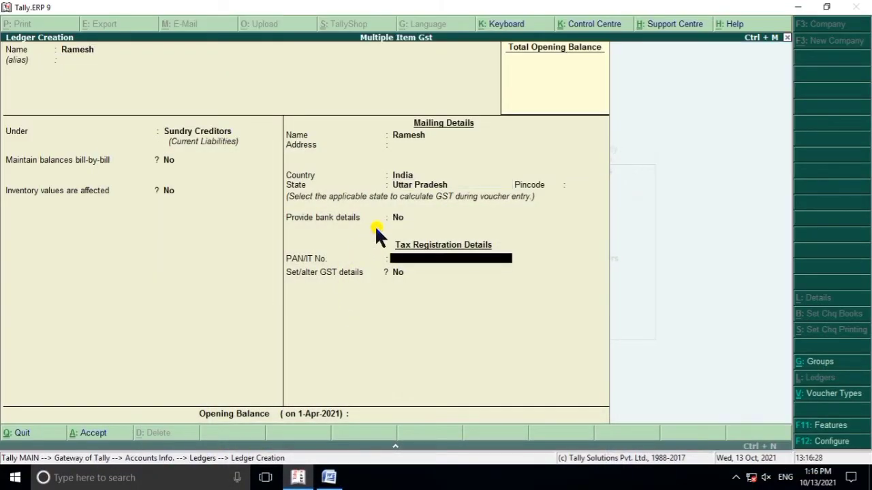
type("y")
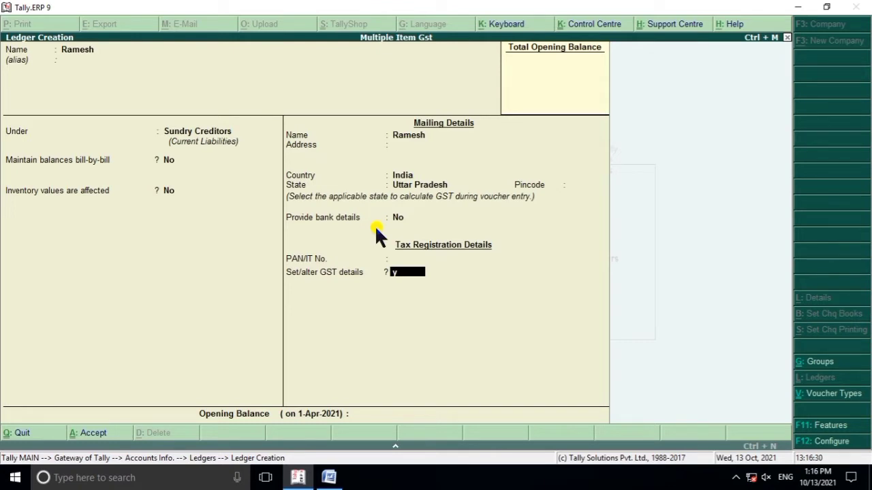
key("Return")
Keep the Regular registration type and No for e-commerce operator, enter the supplier's GSTIN, and save the supplier ledger
key("Return")
key("Return")
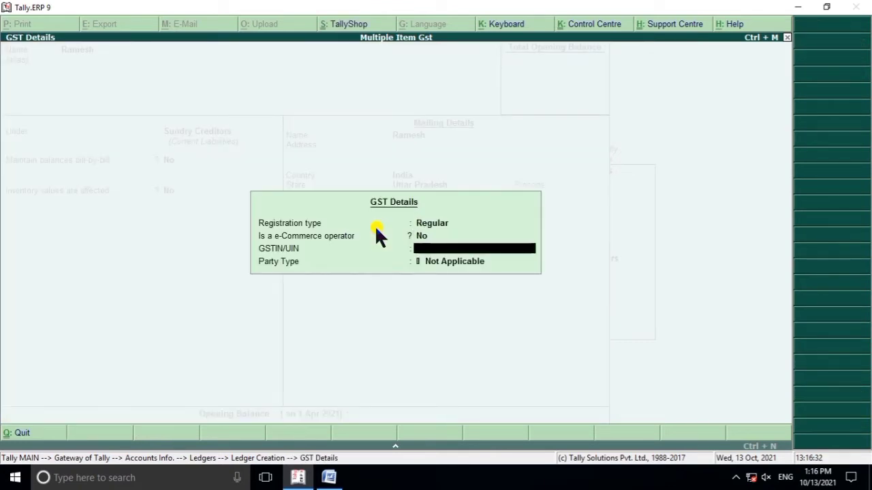
type("09AAAAA1")
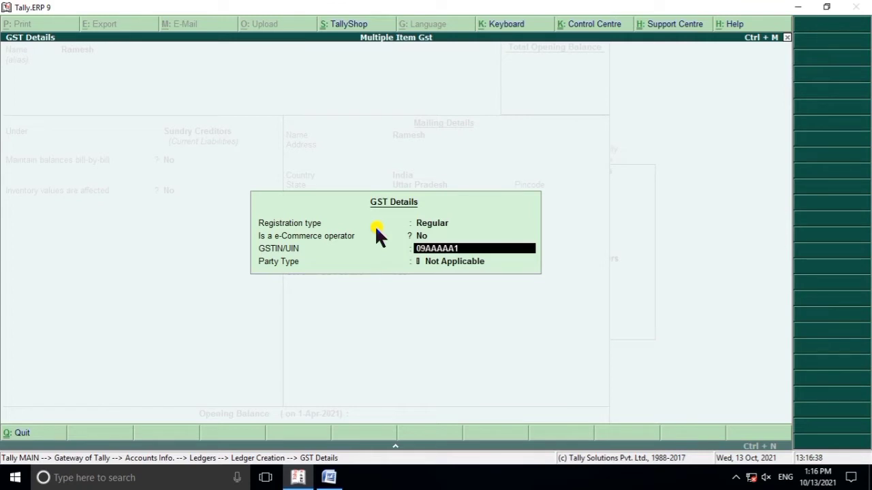
type("234A1Z5")
key("Return")
key("Return")
key("Return")
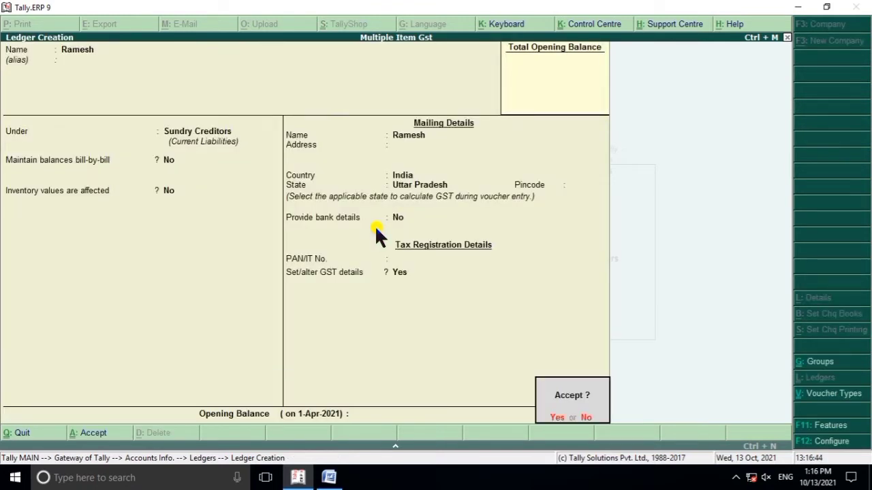
key("Return")
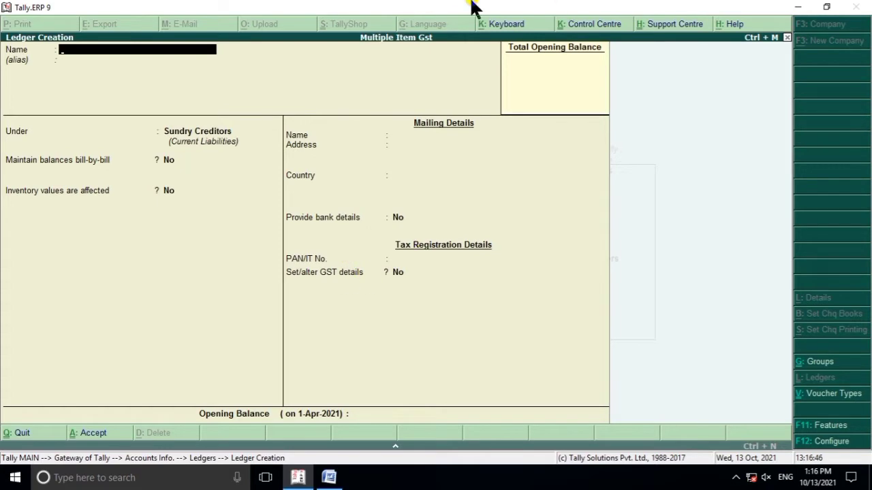
Check the purchases' GST rates in the Word document, and name a new Tally.ERP 9 ledger Purchase Local Exempt, without an alias
left_click(332, 478)
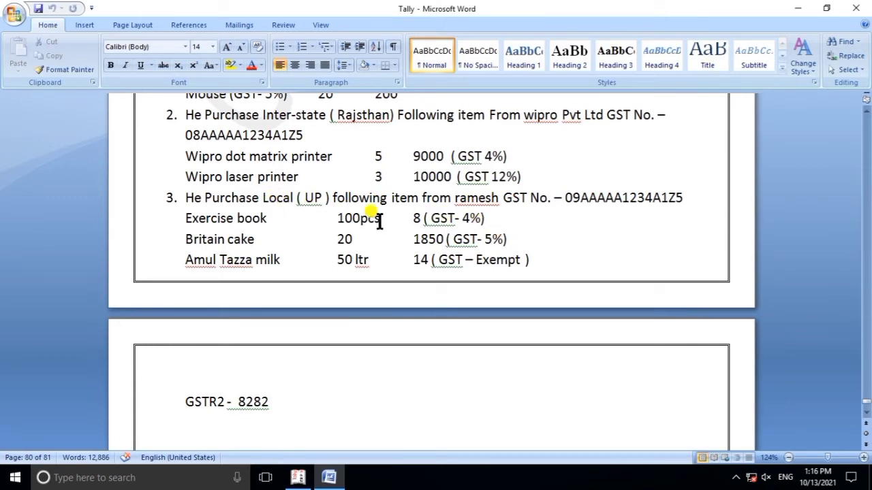
scroll(504, 245, "up", 6)
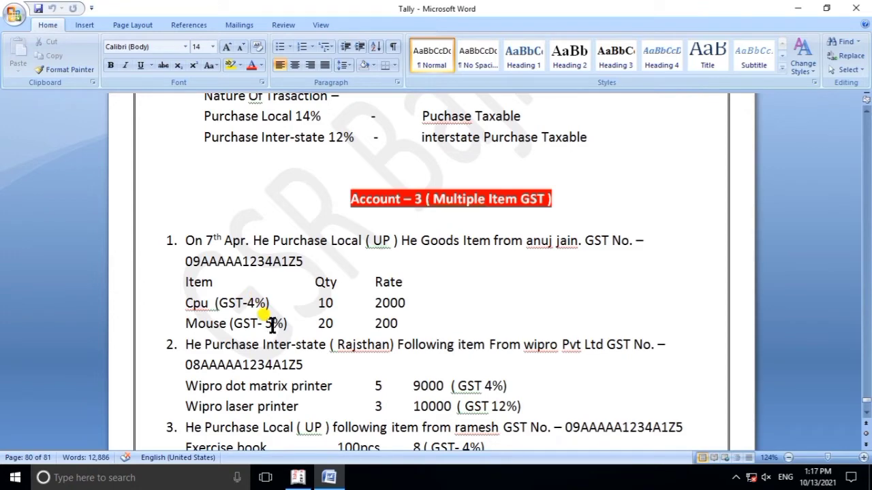
scroll(307, 302, "down", 5)
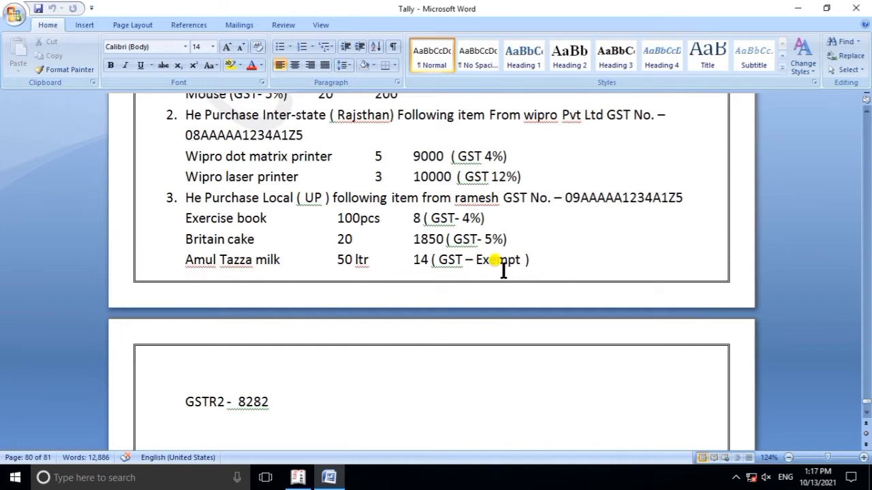
left_click(330, 476)
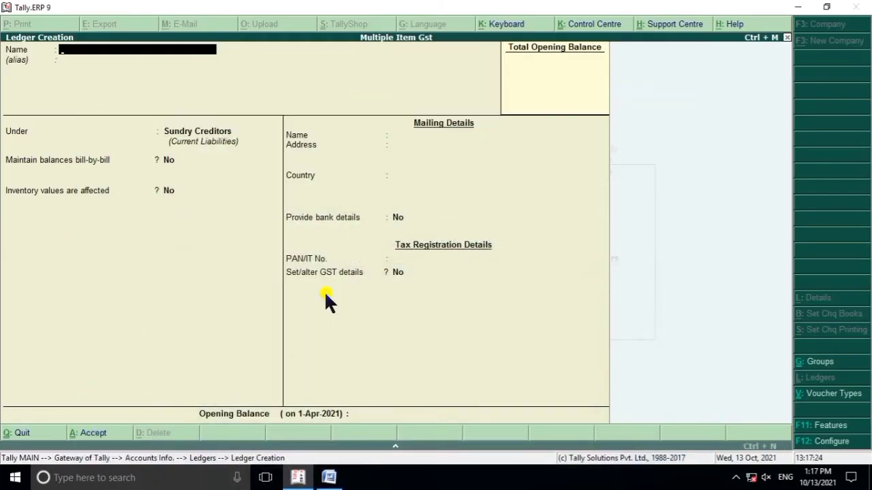
type("Purchase Local")
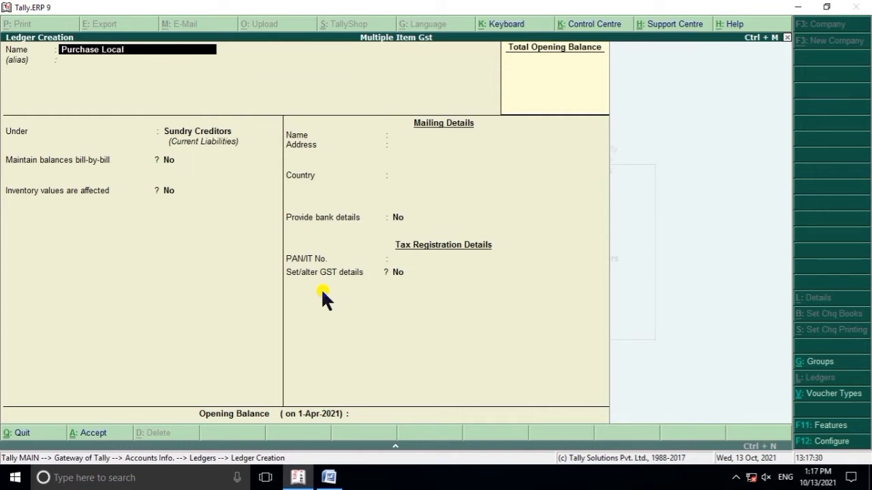
type(" Exempt")
key("Return")
key("Return")
Place the Purchase Local Exempt ledger under Purchase Accounts, keep GST Applicable, and set its Set/alter GST Details to Yes
key("Return")
key("BackSpace")
type("P")
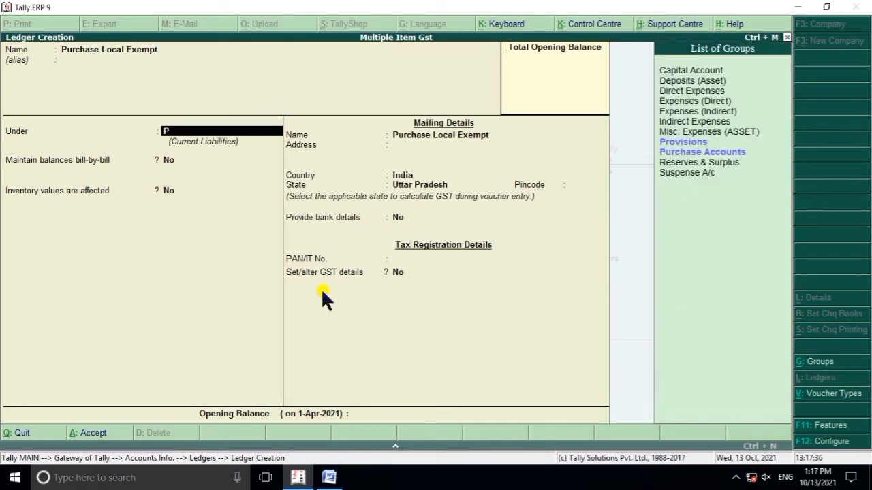
key("Down")
key("Return")
key("Return")
key("Return")
type("y")
key("Return")
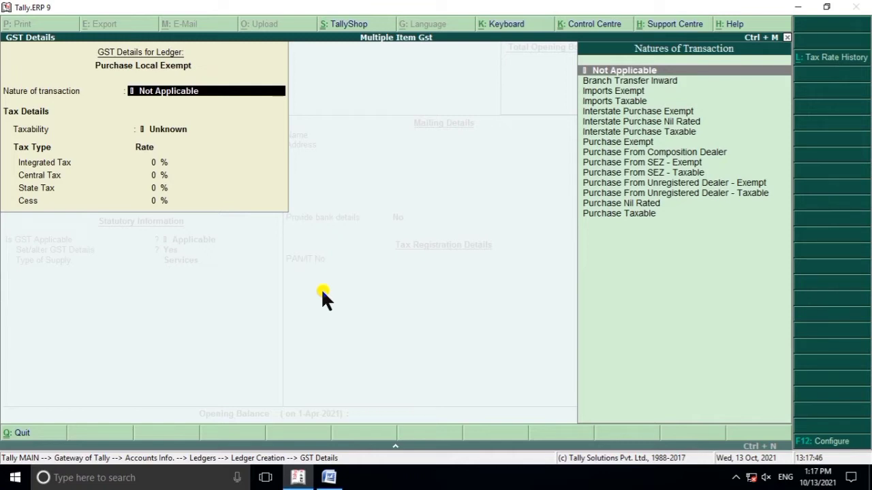
Set the ledger's nature of transaction to Interstate Purchase Exempt and keep its taxability as Exempt
type("I")
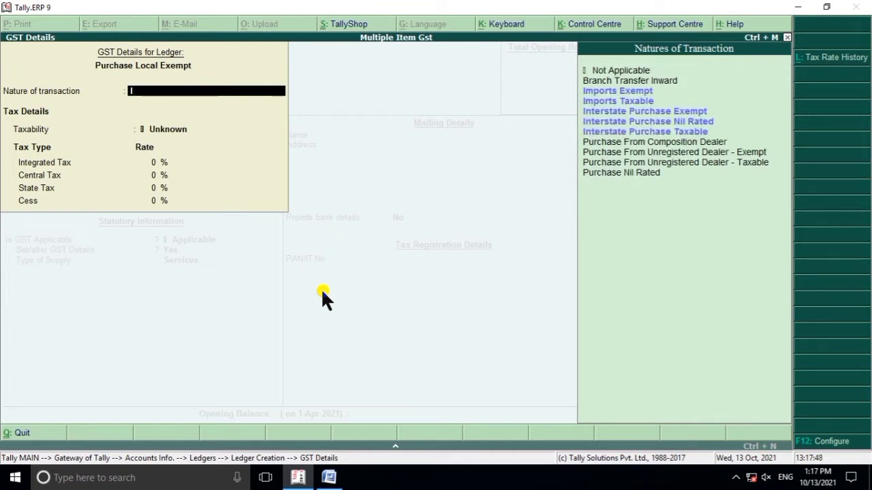
key("Down")
key("Down")
key("Down")
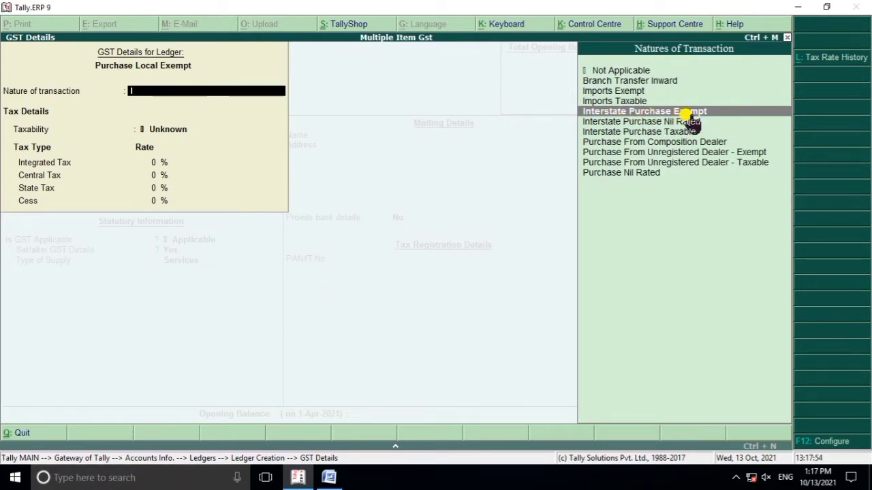
key("Return")
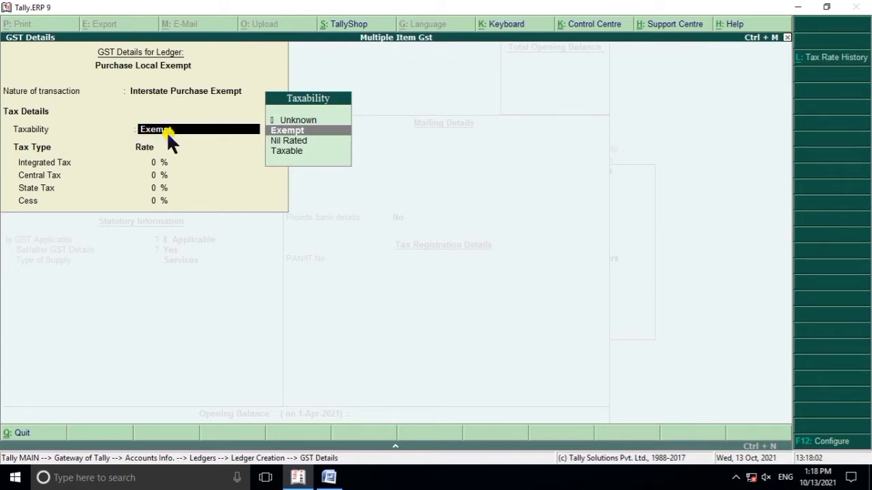
key("Return")
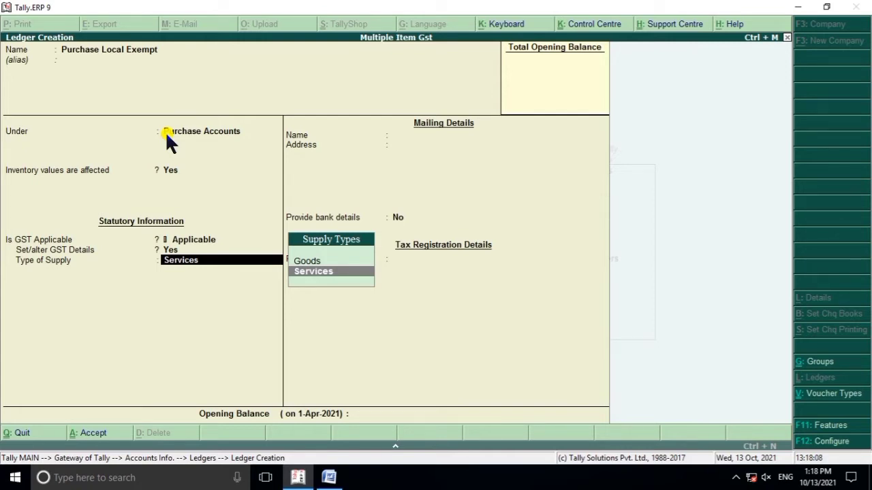
Set the type of supply to Goods and save the Purchase Local Exempt ledger
key("Up")
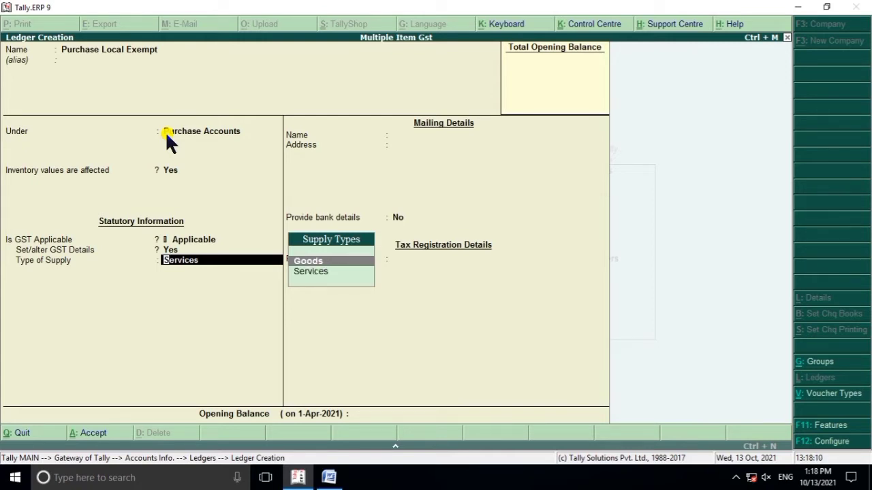
key("Return")
key("Return")
key("Return")
key("Return")
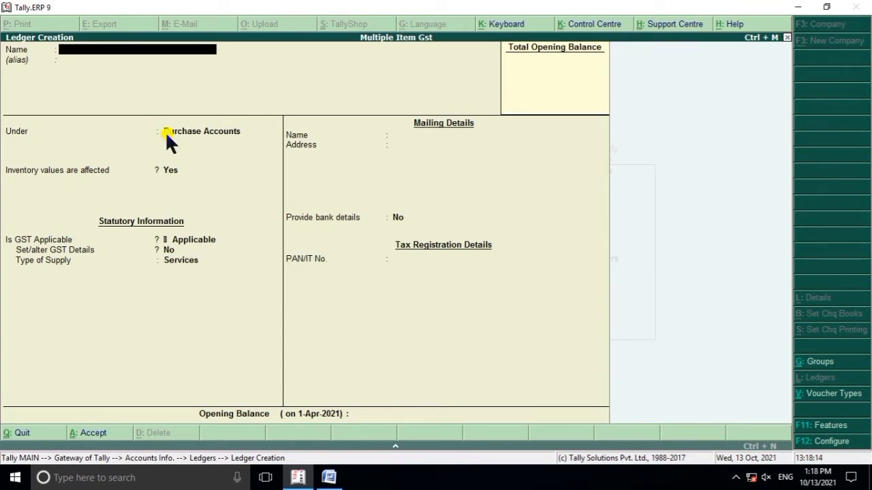
Recheck the three purchases' GST rates in the Word document, and name a new Tally.ERP 9 ledger Sgst 4%, without an alias
left_click(329, 476)
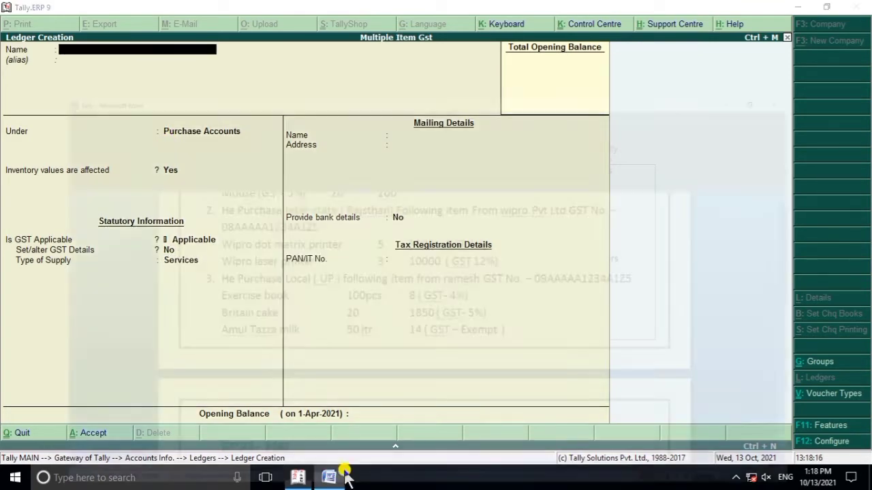
scroll(302, 319, "up", 2)
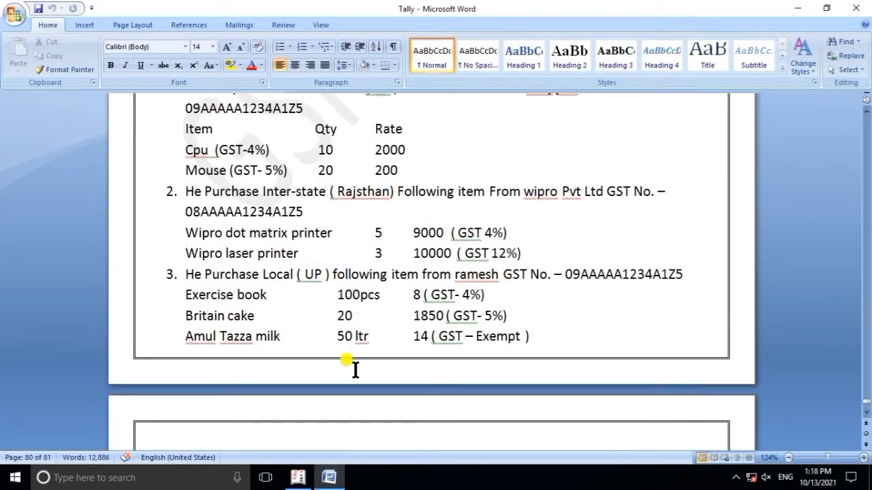
scroll(354, 320, "up", 3)
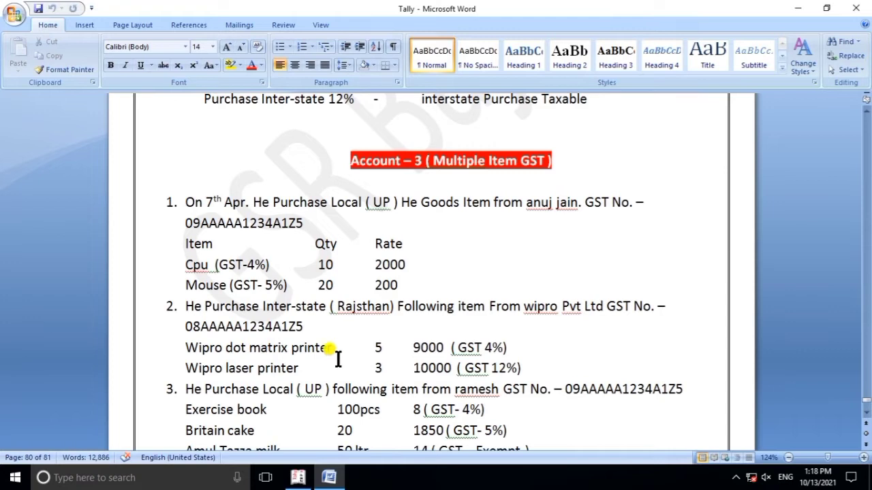
scroll(336, 359, "down", 1)
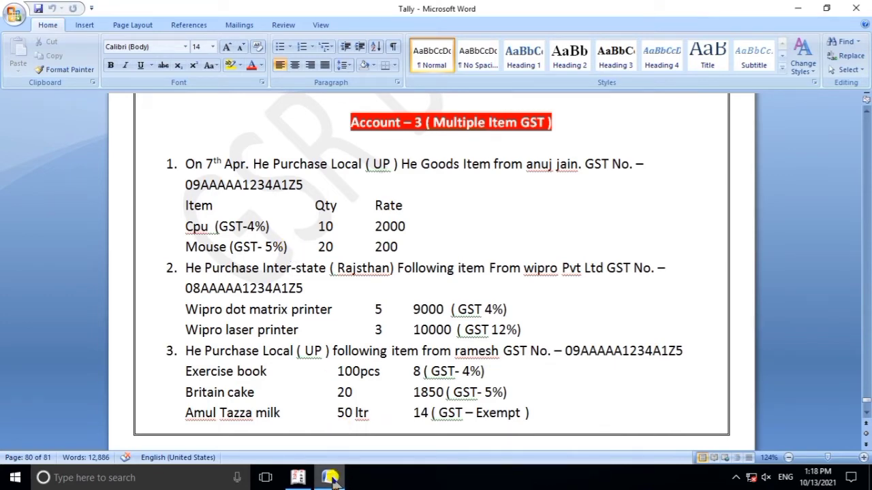
left_click(333, 481)
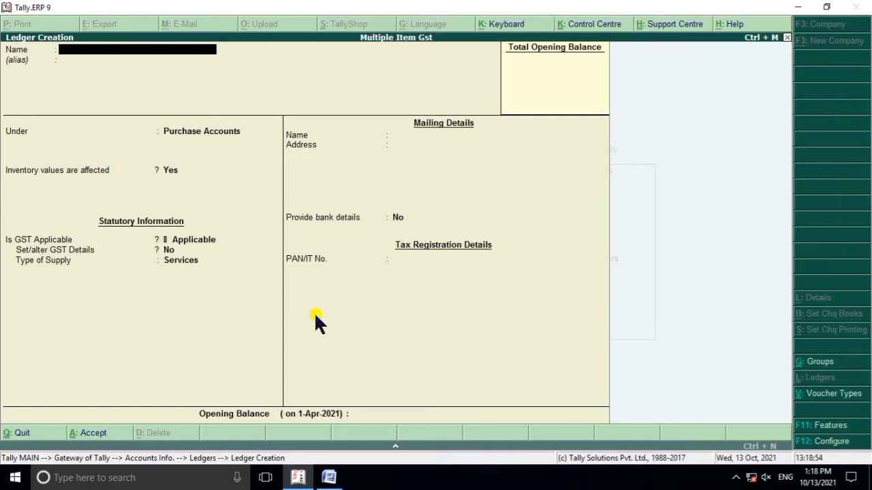
type("Sgst")
type("4%")
key("Return")
key("Return")
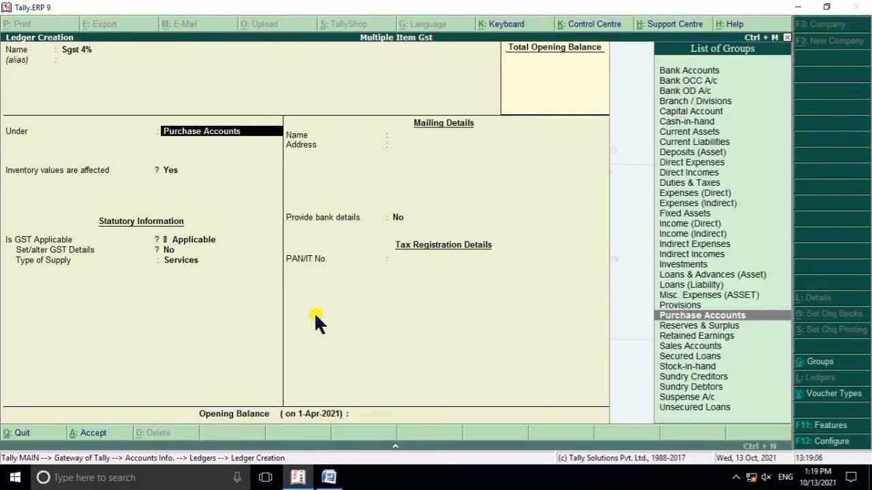
Place the Sgst 4% ledger under Duties & Taxes and set its type of duty/tax to GST
type("D")
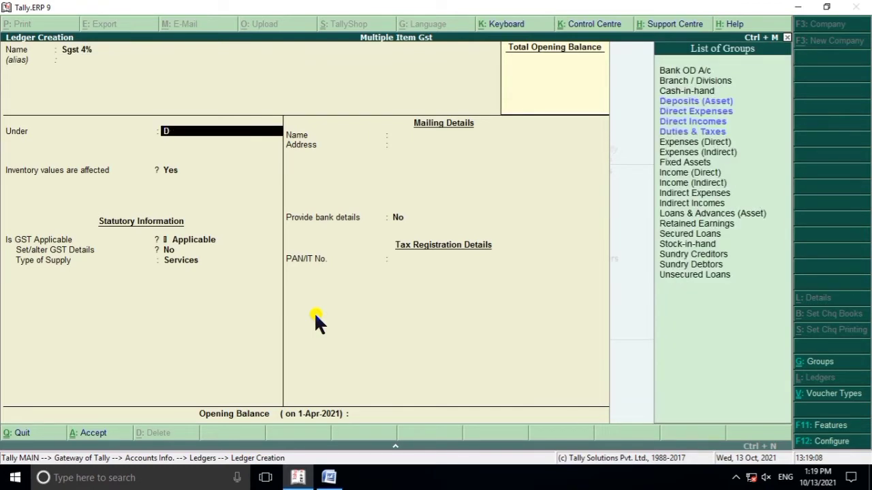
key("Down")
key("Down")
key("Down")
key("Down")
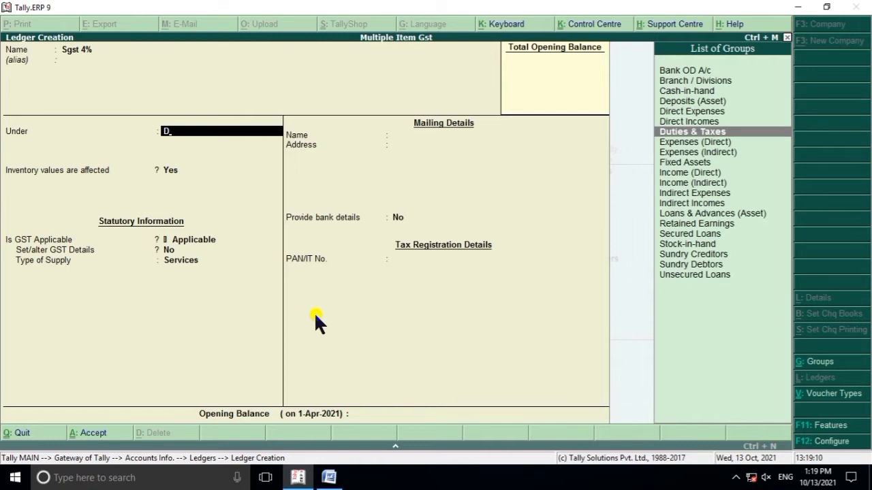
key("Return")
key("Up")
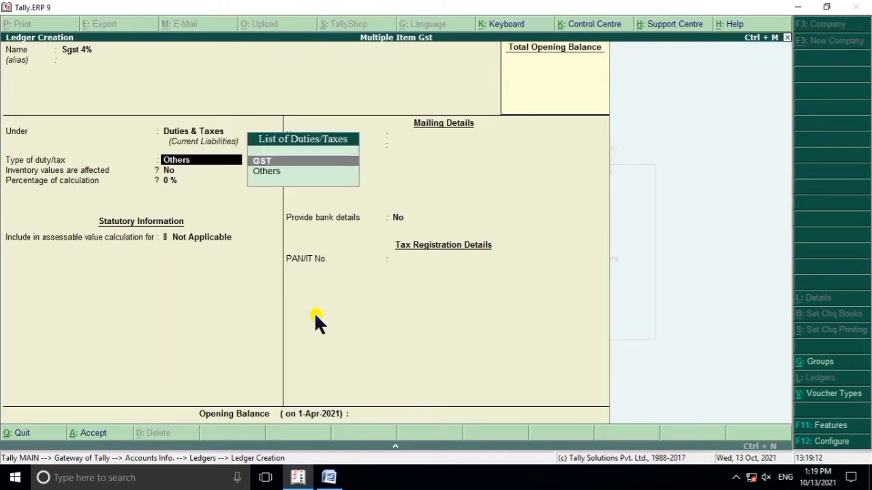
key("Return")
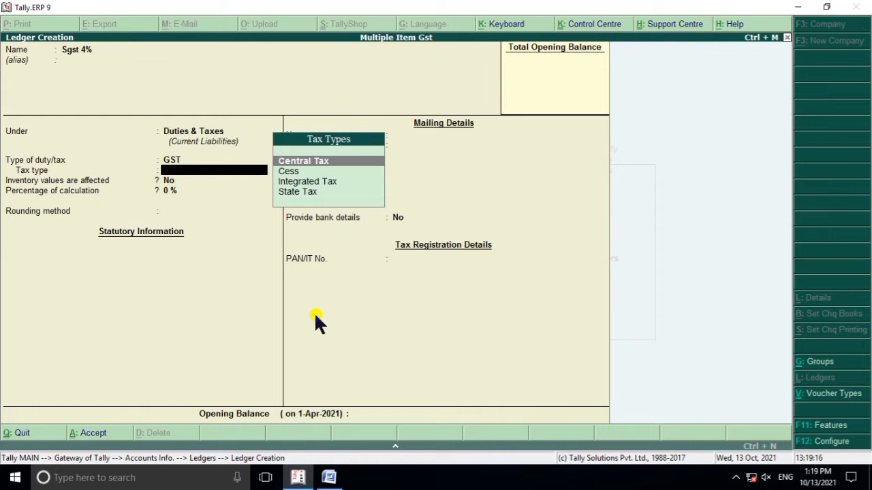
Set the tax type to State Tax and the percentage of calculation to 2%, with rounding Not Applicable, and save the Sgst 4% ledger
key("Down")
key("Down")
key("Down")
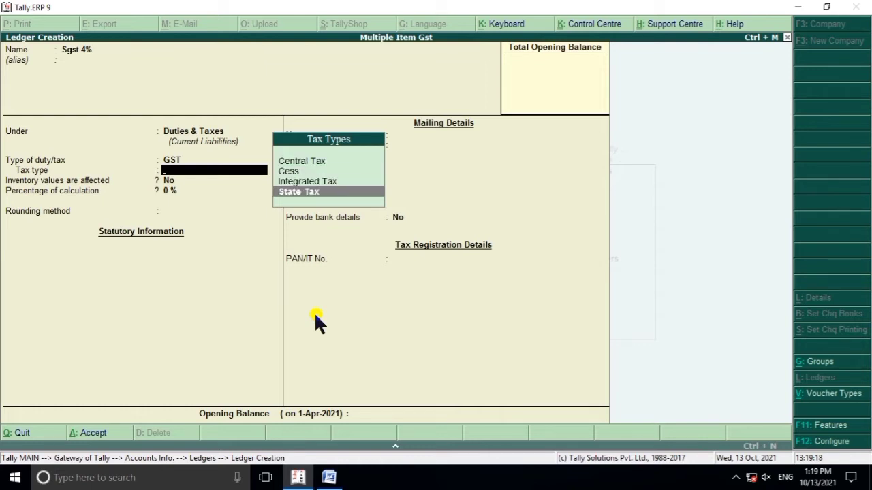
key("Return")
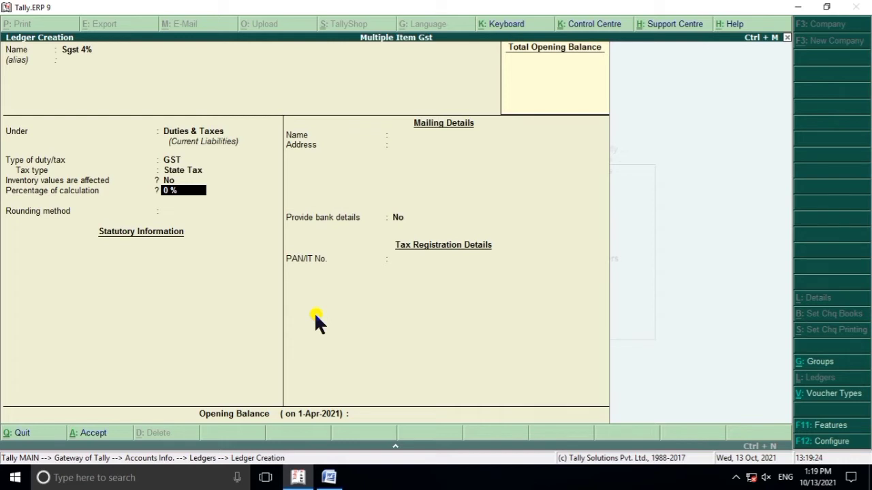
type("2")
key("Return")
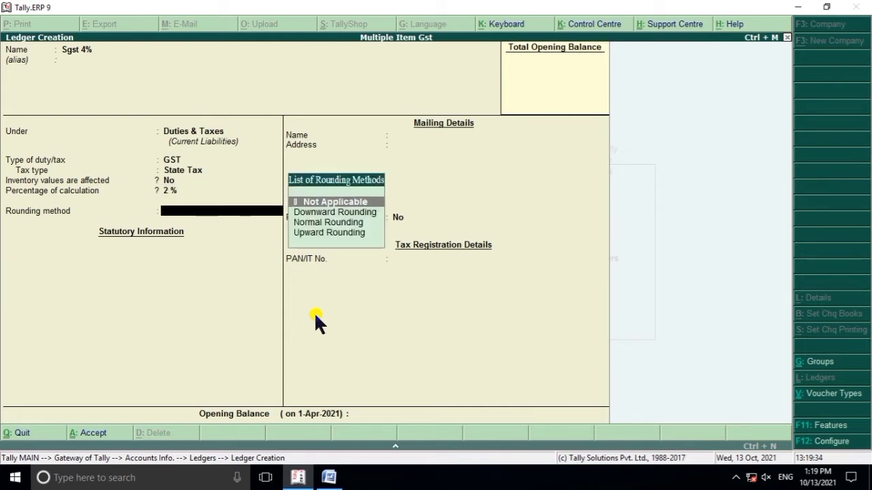
key("Return")
key("Return")
key("Return")
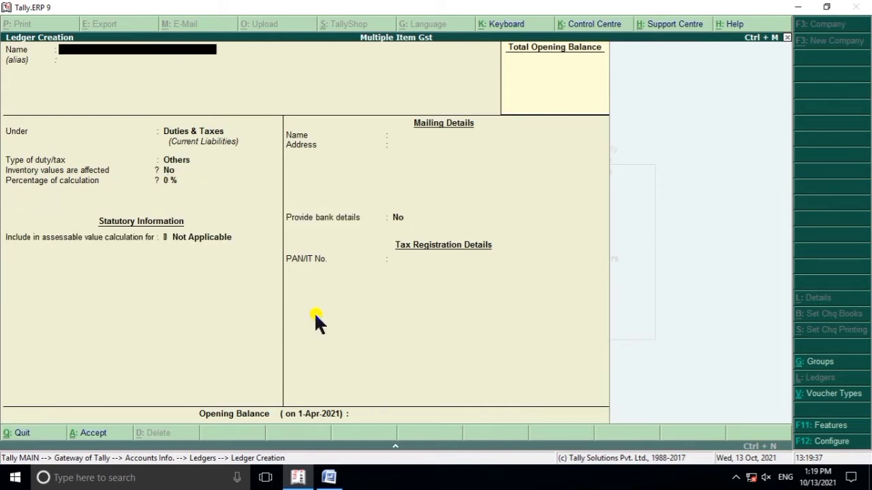
Name a new ledger Cgst 4%, keep it under Duties & Taxes, and set its type of duty/tax to GST
type("Cgst 4%")
key("Return")
key("Return")
key("Up")
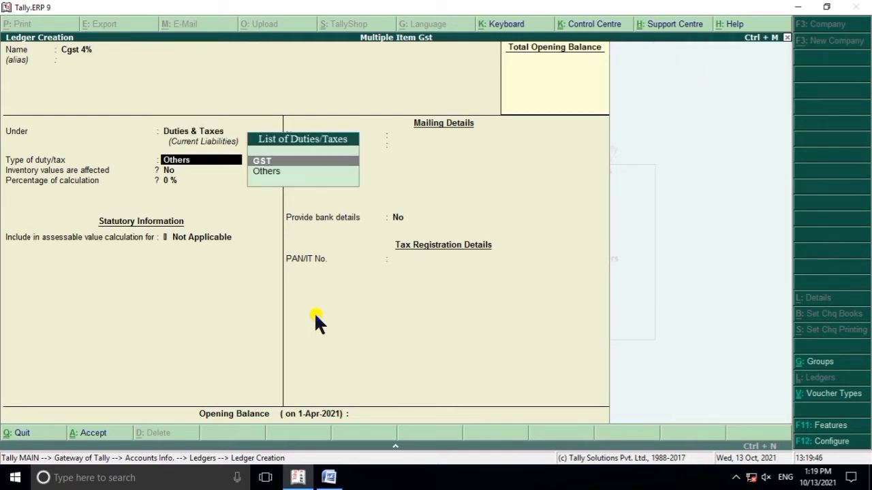
key("Return")
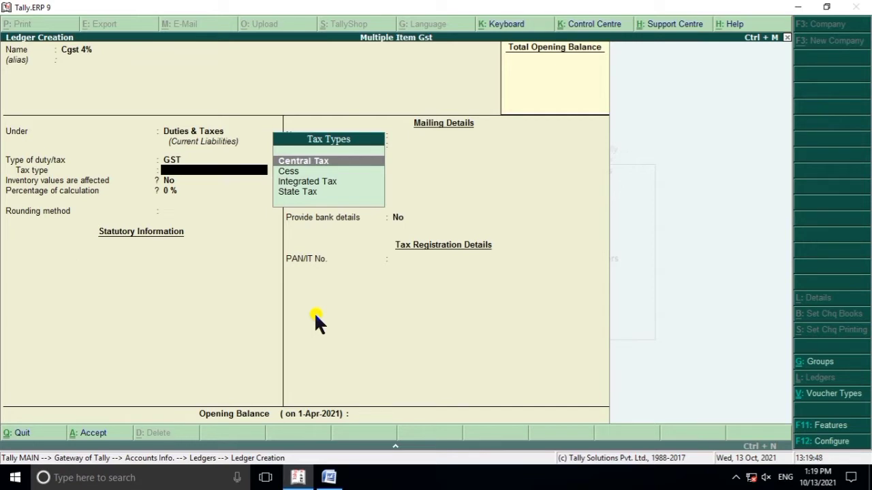
Set the Cgst 4% ledger's tax type to Central Tax and percentage of calculation to 2%, with rounding Not Applicable, and save it
key("Return")
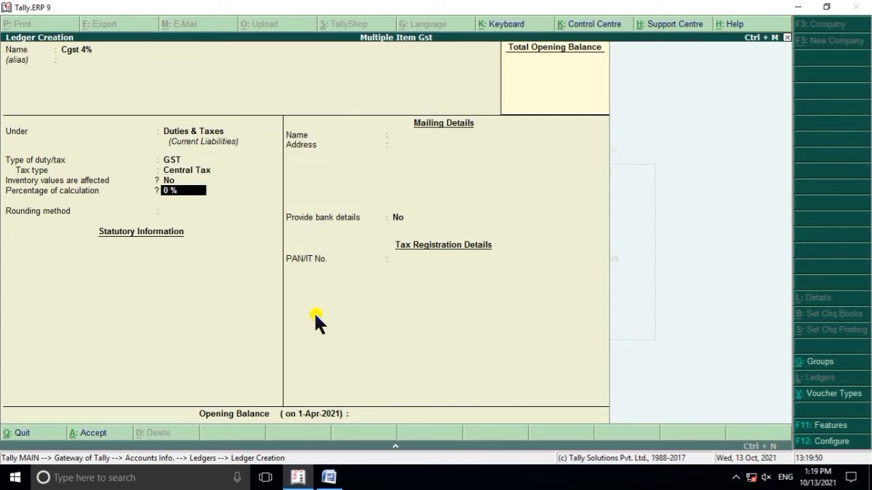
type("2")
key("Return")
key("Return")
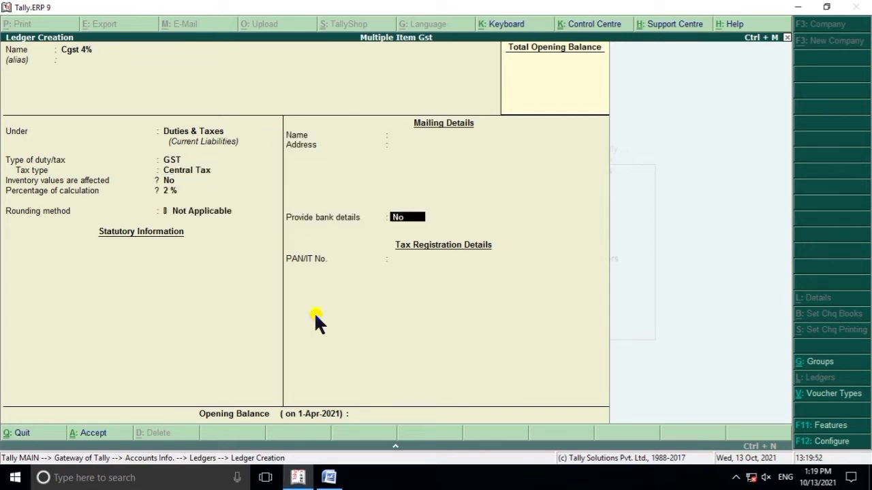
key("Return")
key("Return")
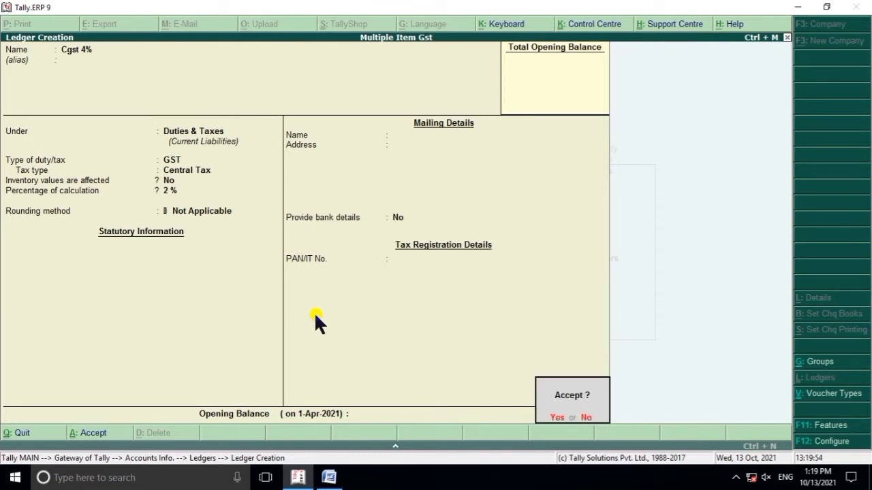
key("Return")
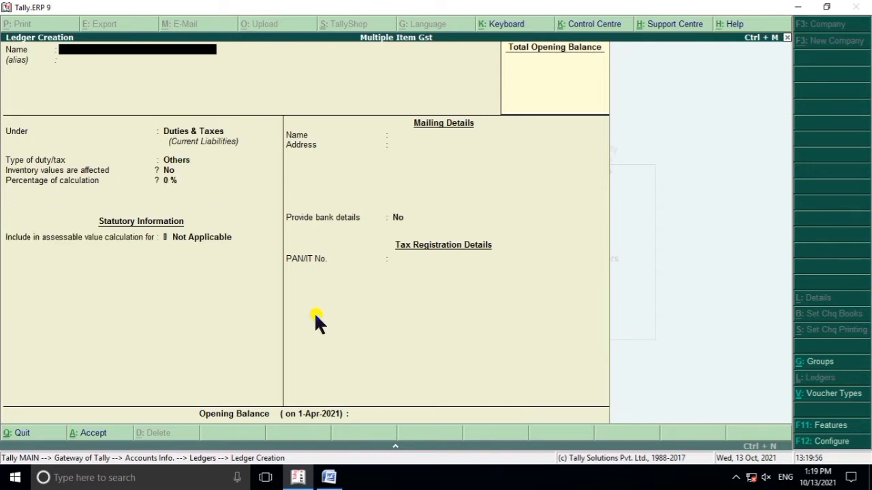
Recheck the GST rates in the Word document, and start a Tally.ERP 9 ledger Sgst 5% under Duties & Taxes with duty/tax type GST
left_click(329, 477)
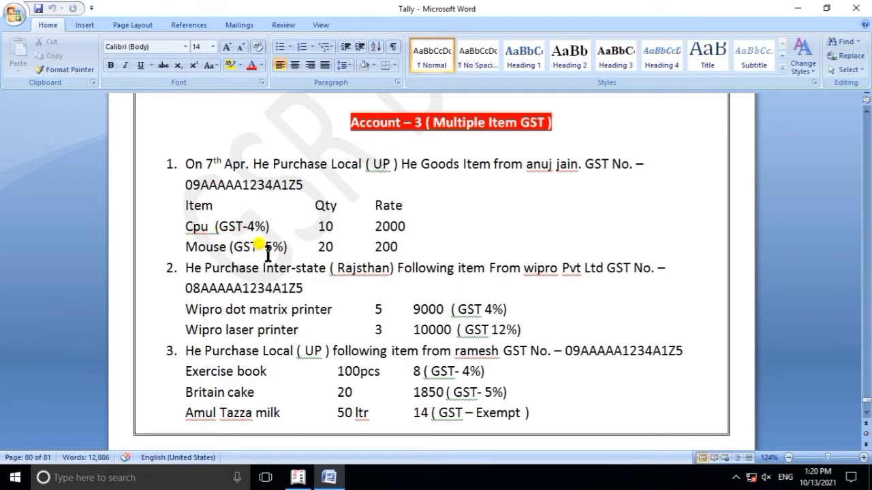
left_click(324, 470)
type("Sgst 5%")
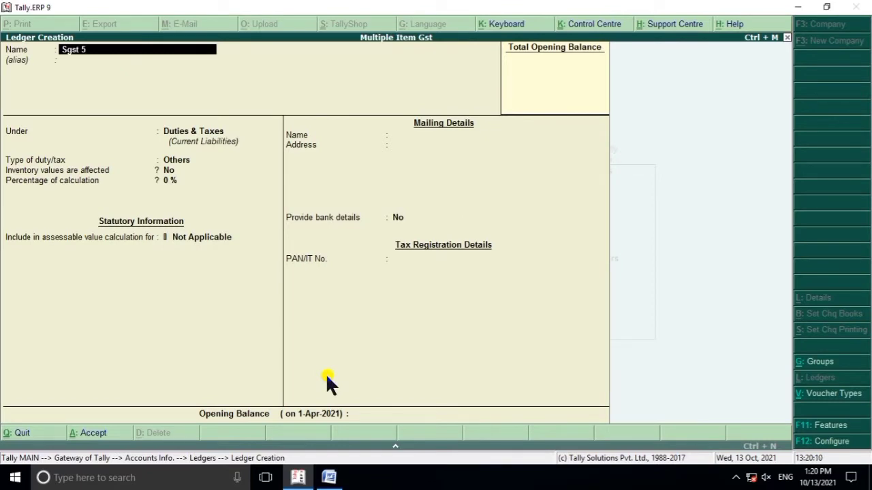
key("Return")
key("Return")
key("Return")
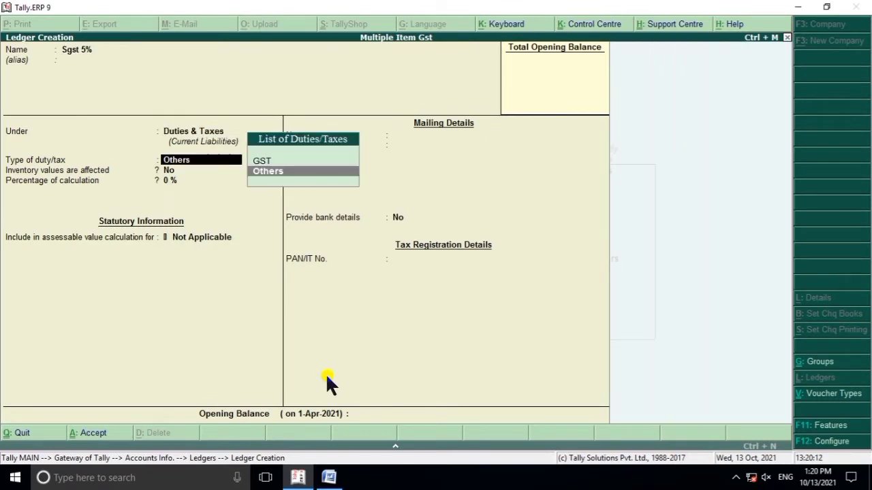
key("Up")
key("Return")
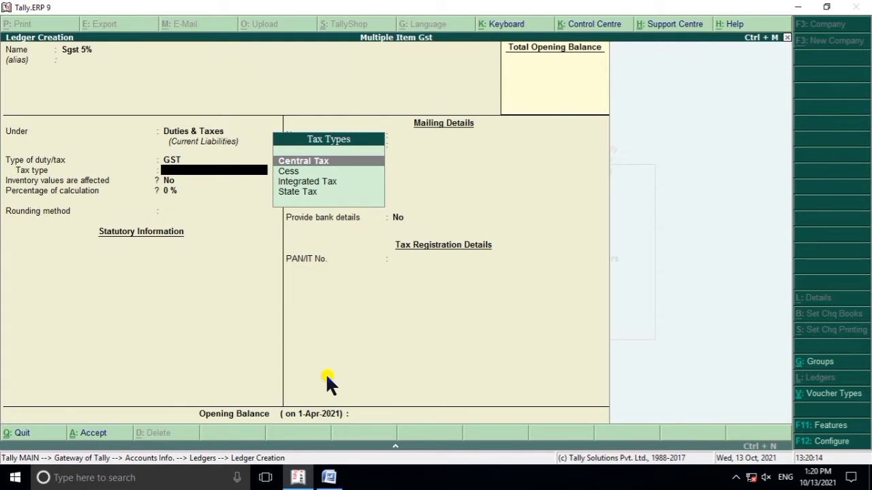
Set the Sgst 5% ledger's tax type to State Tax and percentage of calculation to 2.5%, and save the ledger
key("Down")
key("Down")
key("Down")
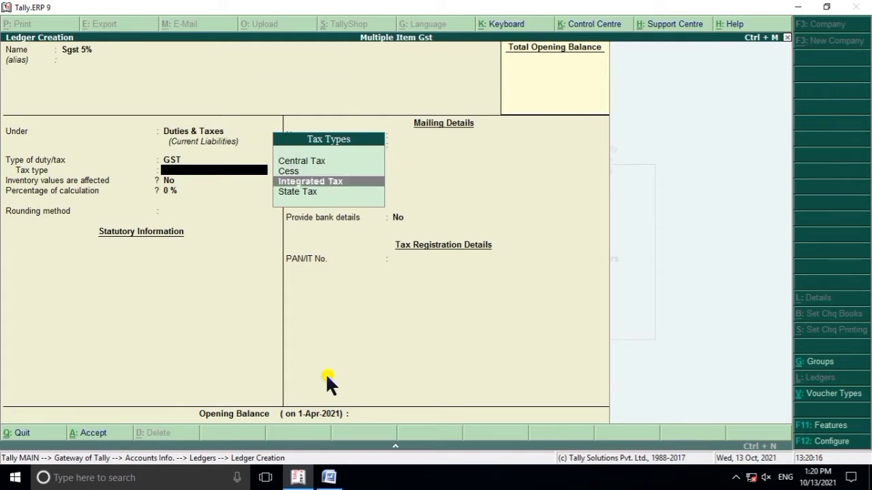
key("Return")
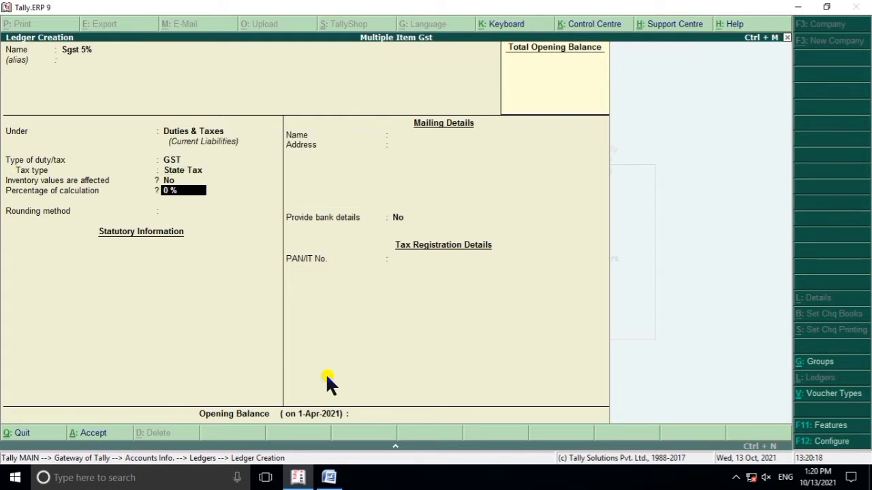
type("2.5")
key("Return")
key("Return")
key("Return")
key("Return")
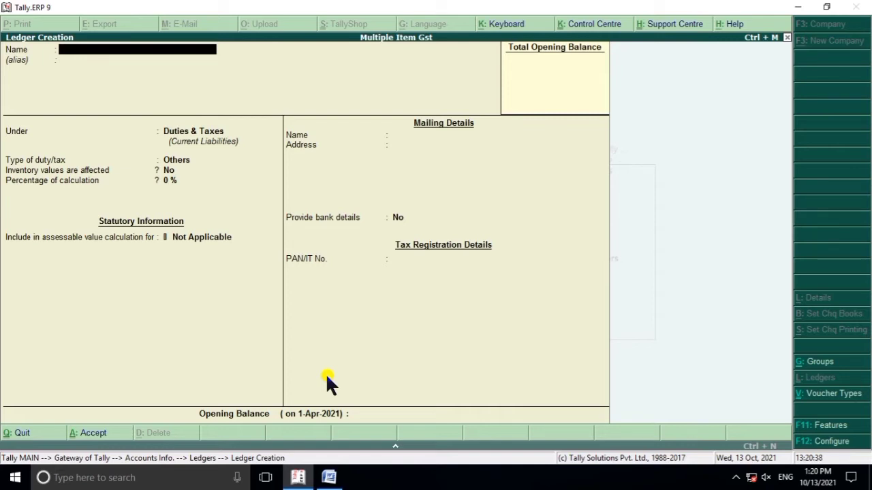
Name a new ledger Cgst 5%, keep it under Duties & Taxes, and set its type of duty/tax to GST
type("Cgst 5%")
key("Return")
key("Return")
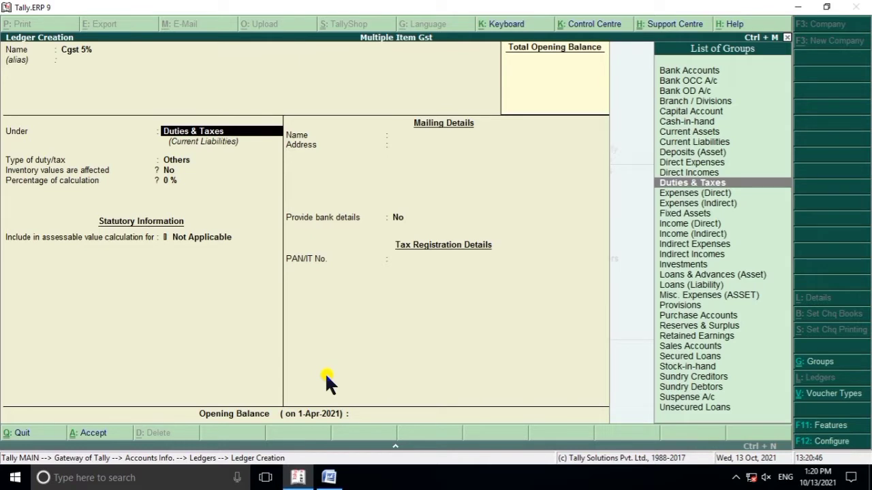
key("Return")
key("Up")
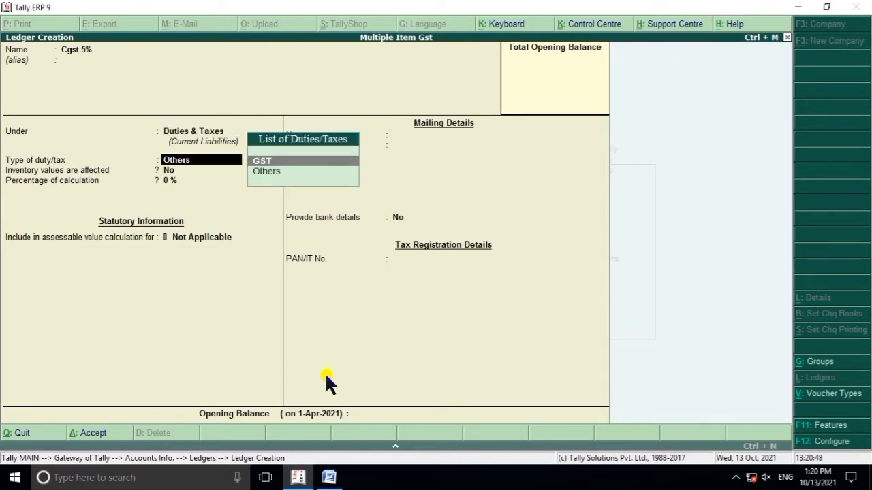
key("Return")
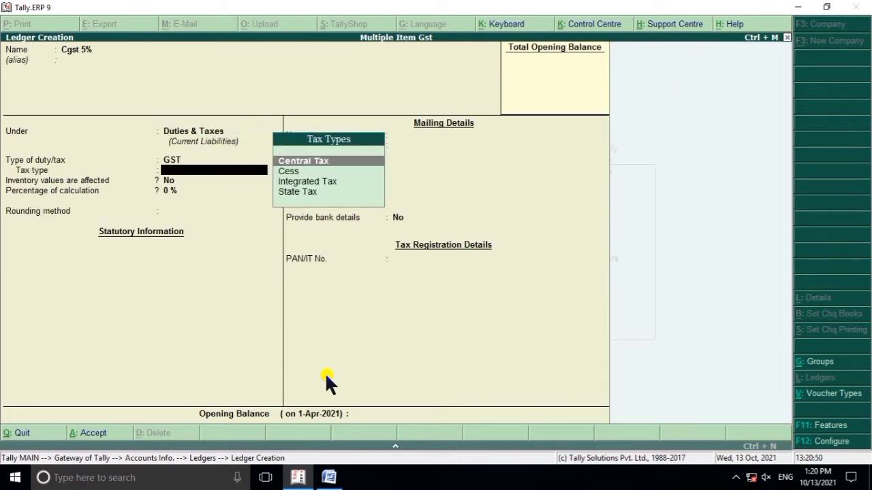
Set the Cgst 5% ledger's tax type to Central Tax and percentage of calculation to 2.5%, with rounding Not Applicable, and save it
key("Return")
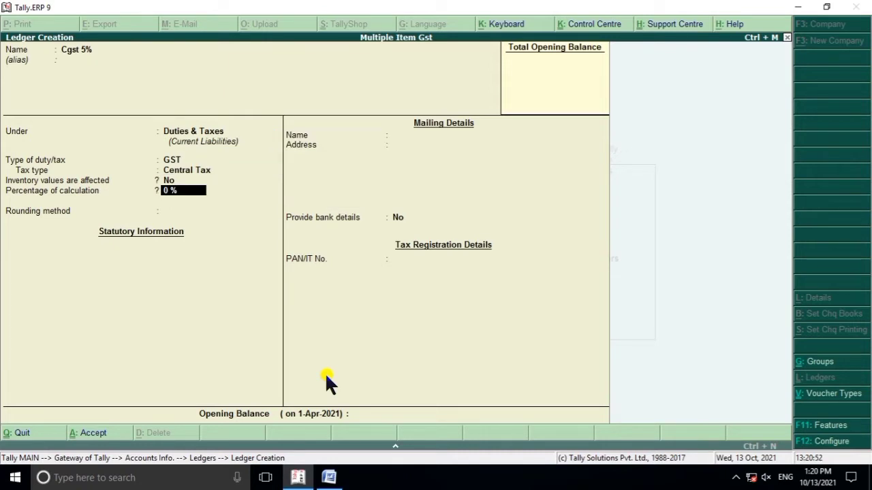
type("2.5")
key("Return")
key("Return")
key("Return")
key("Return")
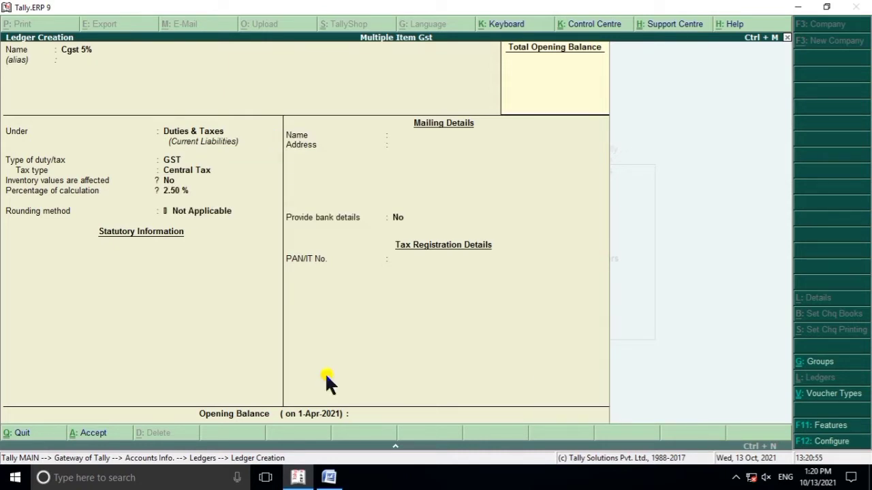
Check the inter-state purchase's GST rates in Word, and start a Tally.ERP 9 ledger Igst 4% under Duties & Taxes with duty/tax type GST
left_click(328, 476)
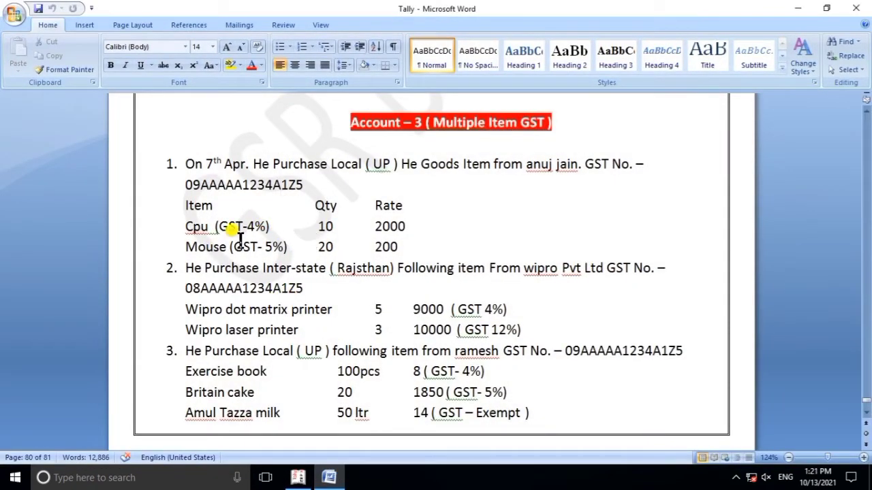
scroll(296, 252, "down", 1)
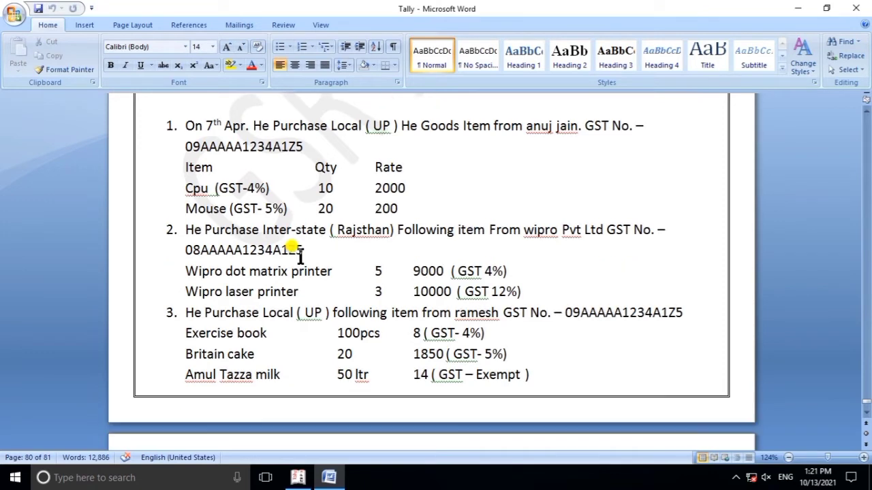
scroll(302, 245, "down", 1)
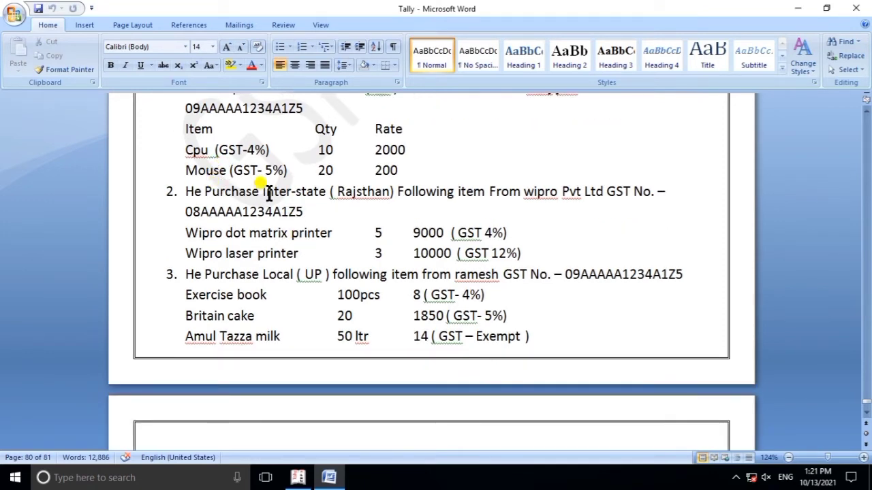
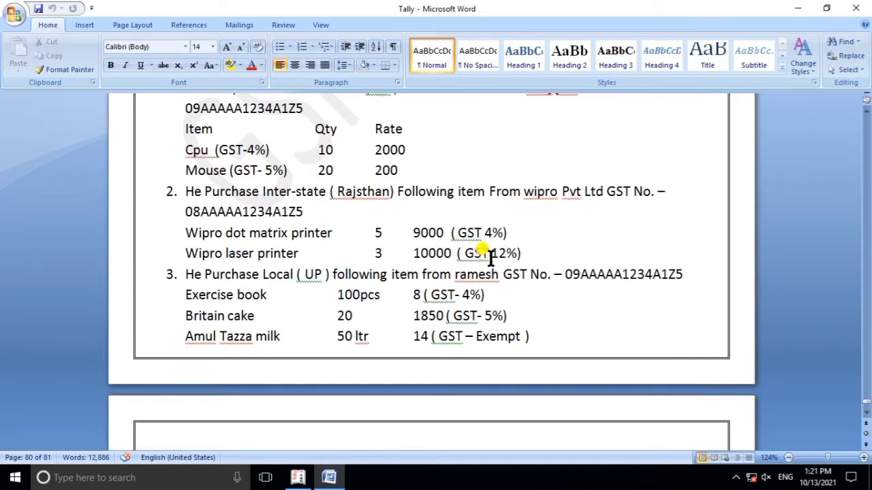
left_click(298, 478)
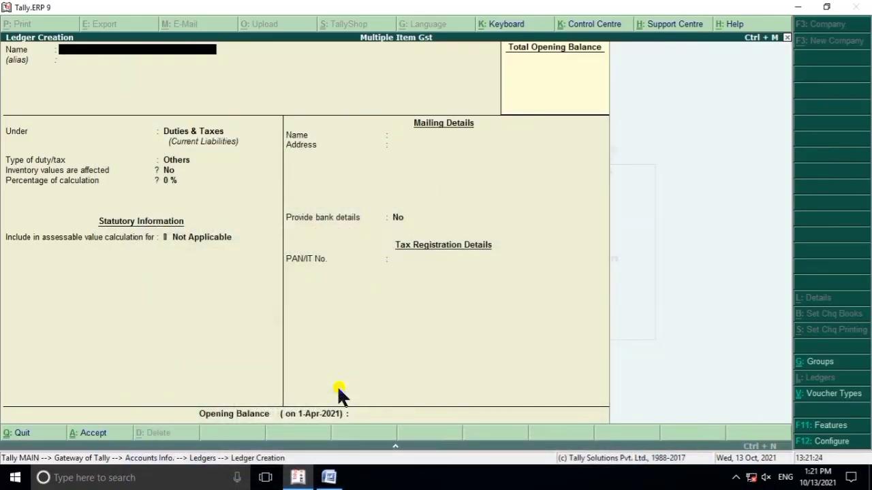
type("Igst 4%")
key("Return")
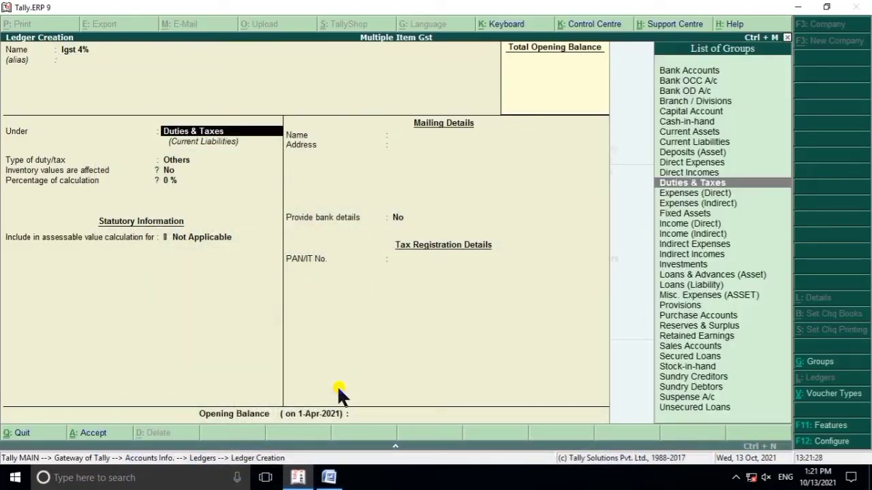
key("Return")
key("Up")
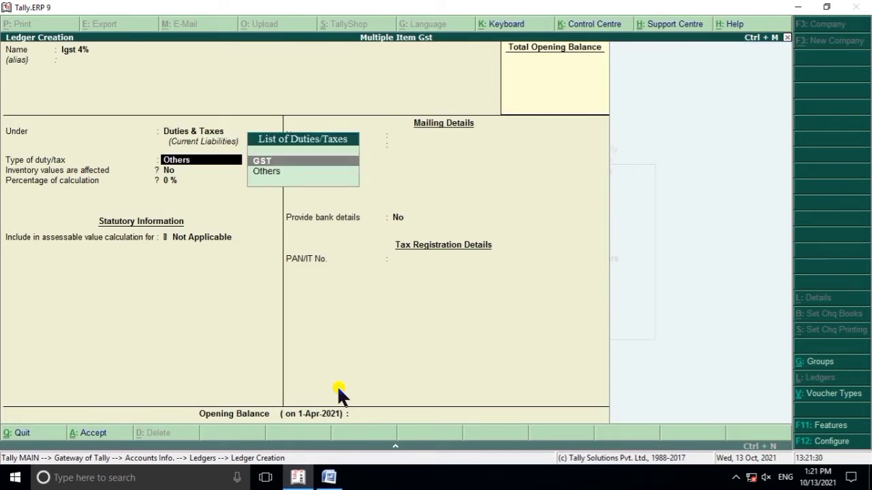
key("Return")
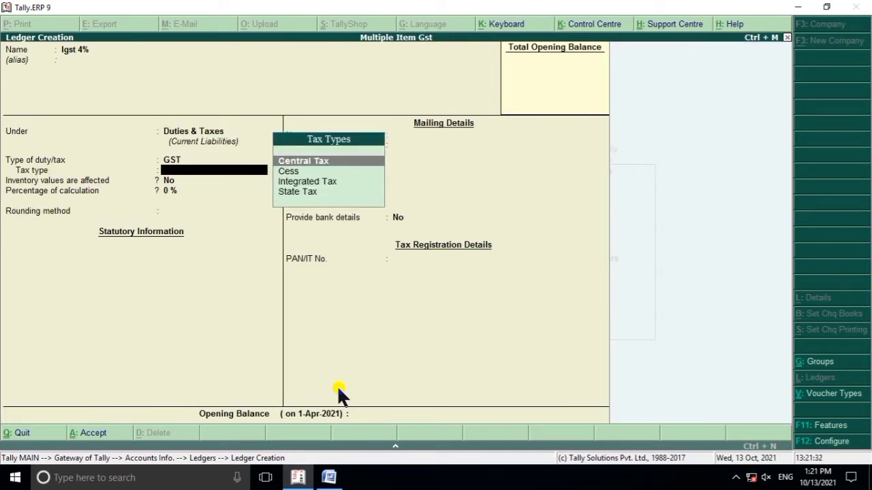
Set the Igst 4% ledger's tax type to Integrated Tax and percentage of calculation to 4%, with rounding Not Applicable, and save it
key("Down")
key("Down")
key("Return")
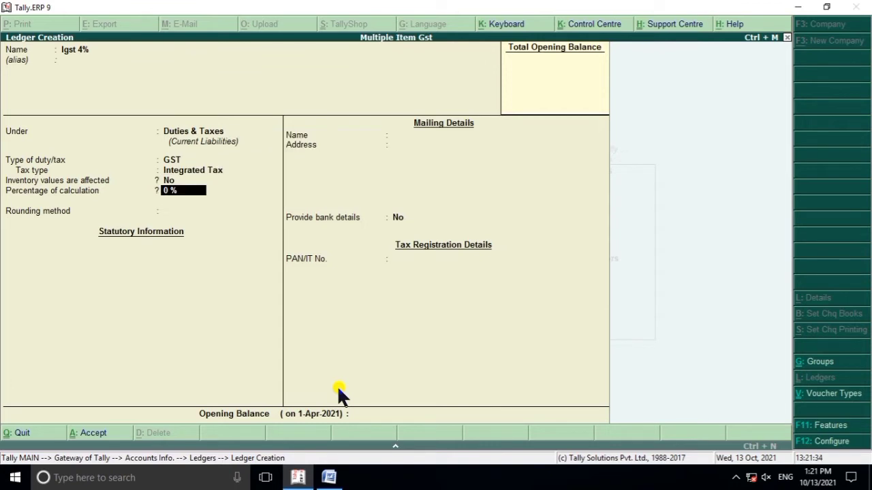
type("4%")
key("Return")
key("Return")
key("Return")
key("Return")
key("Return")
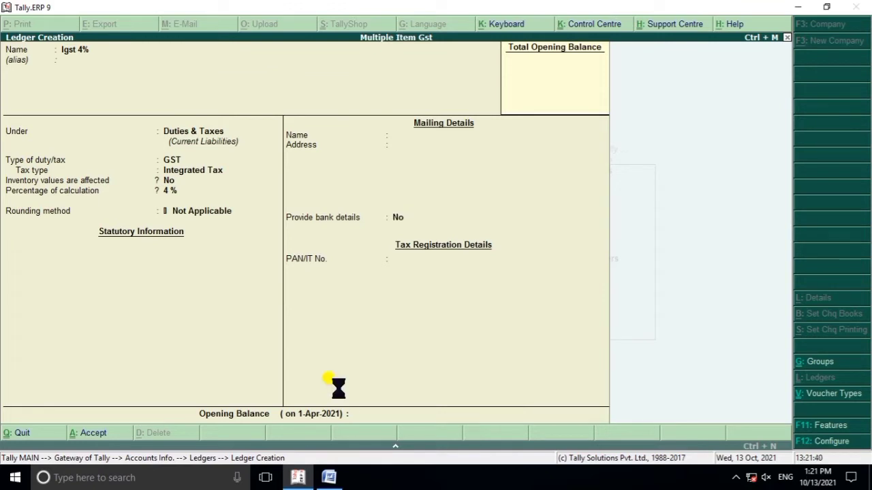
Name a new ledger Igst 12% after rechecking the rate in Word, keep it under Duties & Taxes, and set its duty/tax type to GST
type("Igst ")
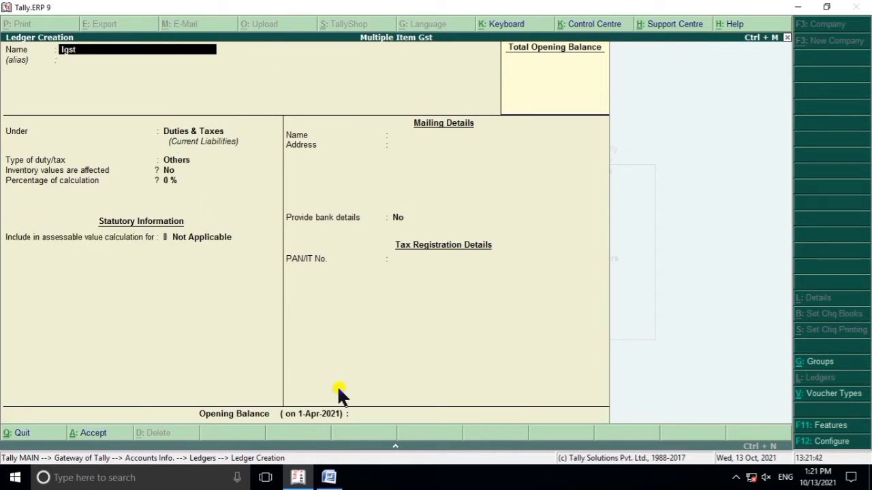
type("12")
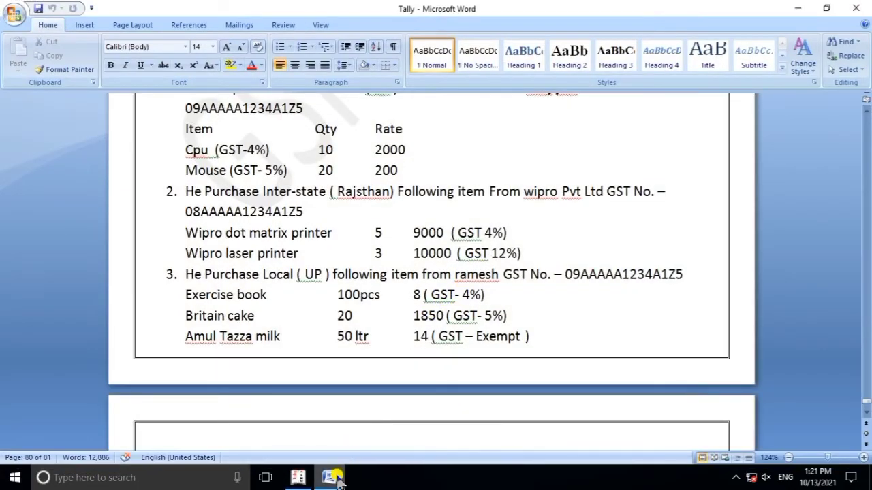
left_click(333, 475)
type("%")
key("Return")
key("Return")
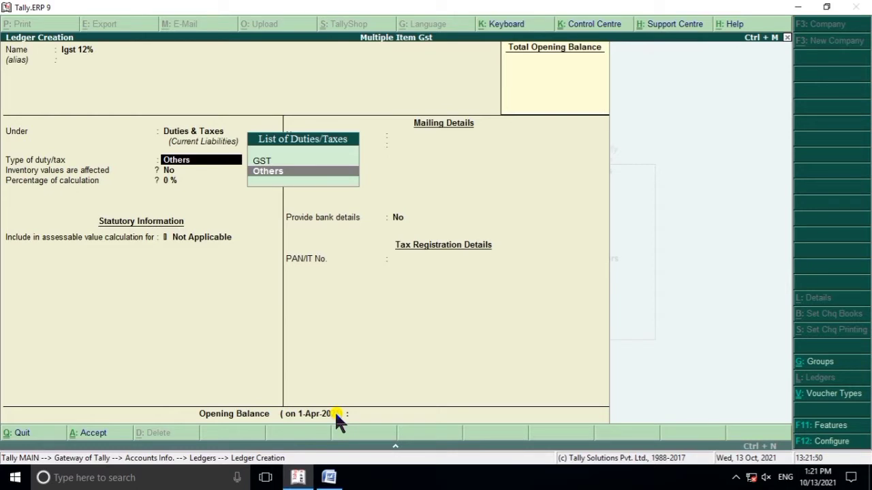
key("Up")
key("Return")
Set the Igst 12% ledger's tax type to Integrated Tax and percentage of calculation to 12%, and save the ledger
key("Down")
key("Down")
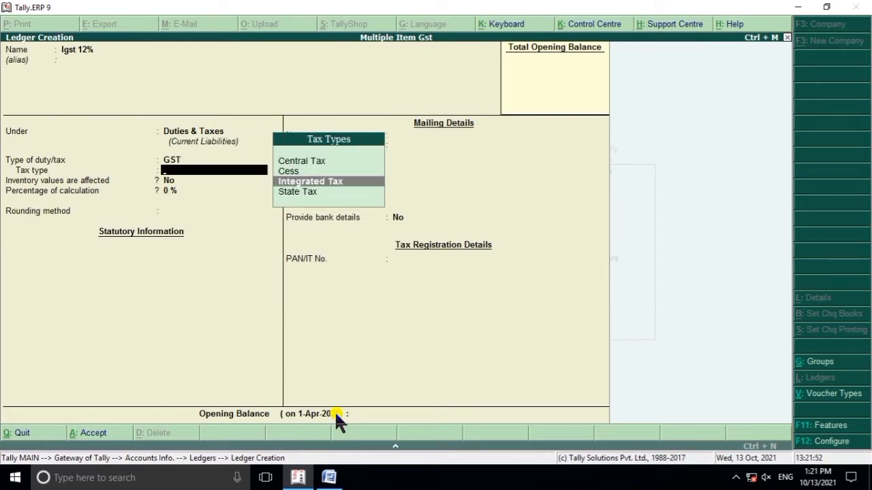
key("Return")
type("12")
key("Return")
key("Return")
key("Return")
key("Return")
key("Return")
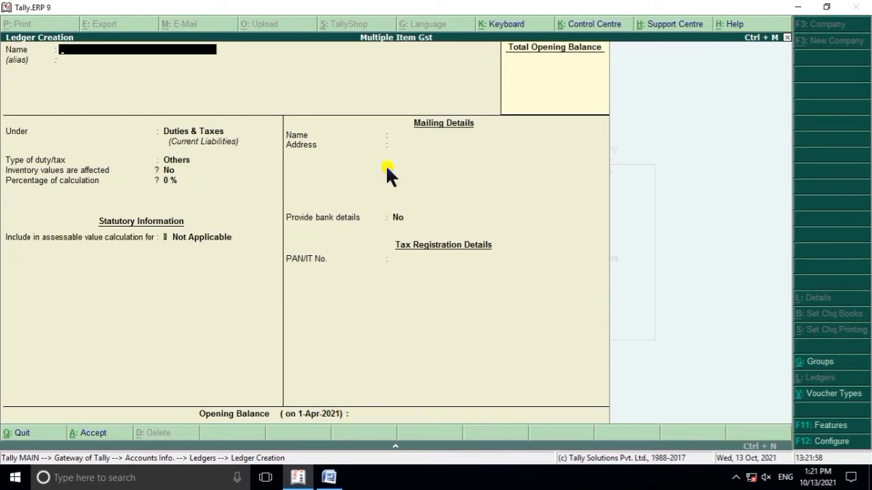
Switch to the Word document and review the items, quantities and GST rates of the three purchases in the Multiple Item GST exercise
left_click(329, 477)
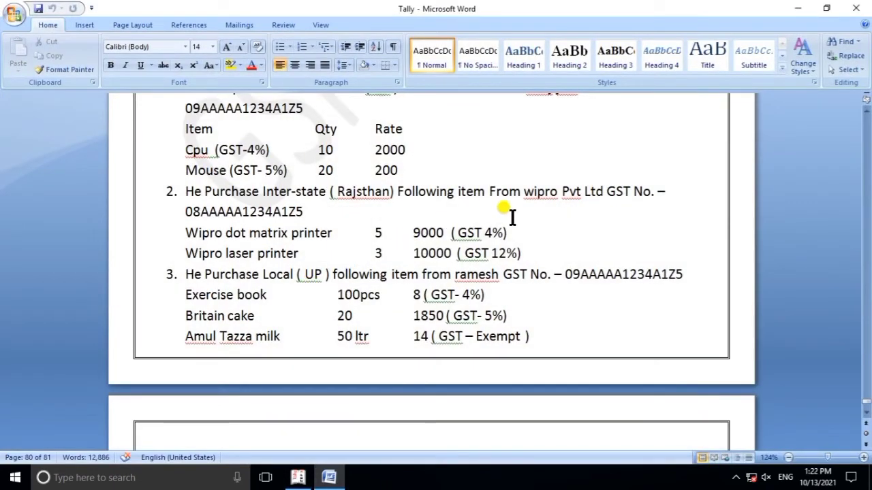
scroll(501, 237, "down", 1)
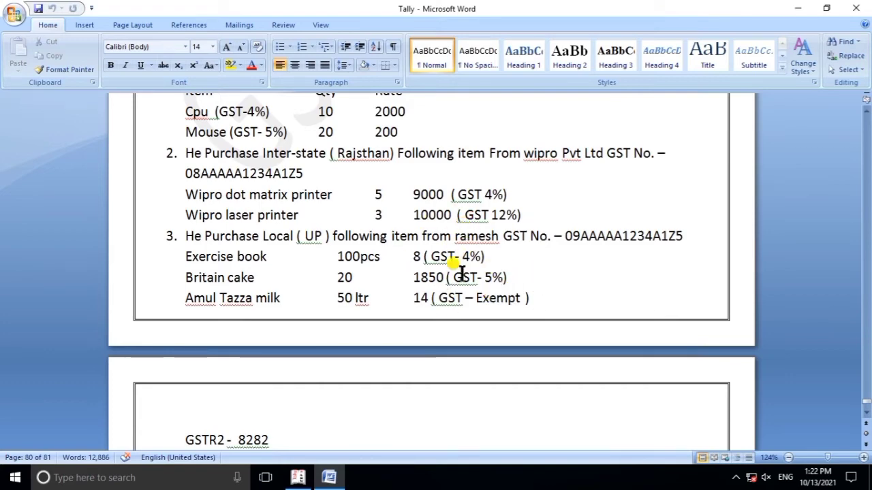
scroll(415, 293, "up", 4)
scroll(431, 291, "down", 2)
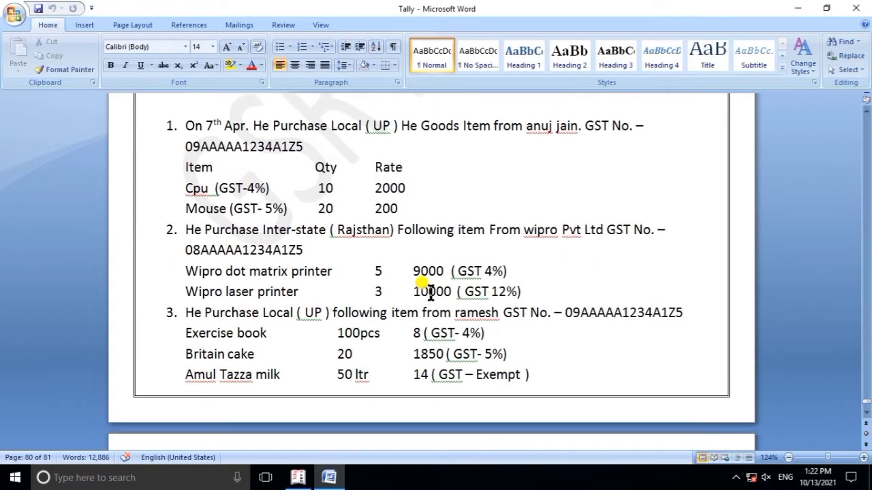
scroll(430, 291, "up", 1)
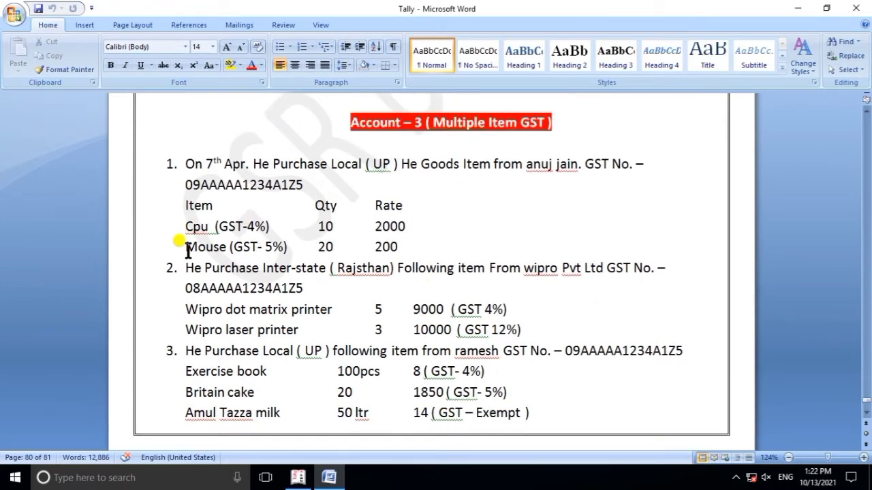
Switch back to Tally.ERP 9, leave ledger creation and open the inventory masters of the company
scroll(206, 231, "down", 1)
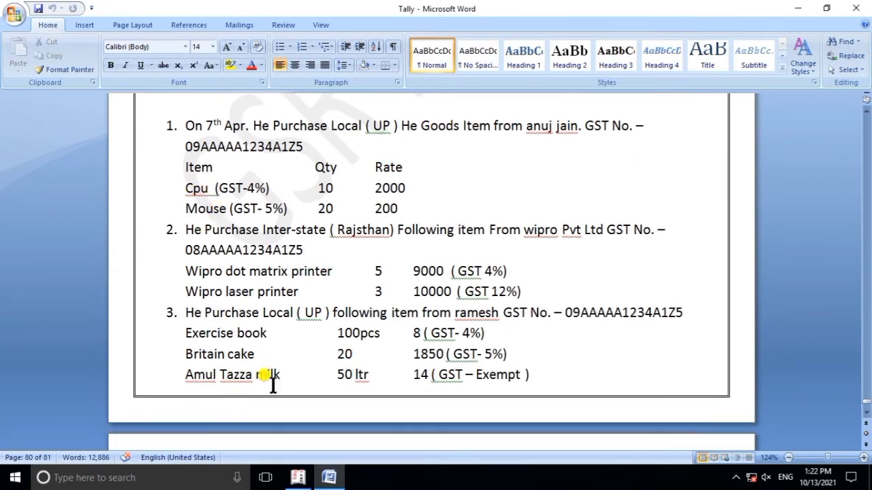
left_click(300, 477)
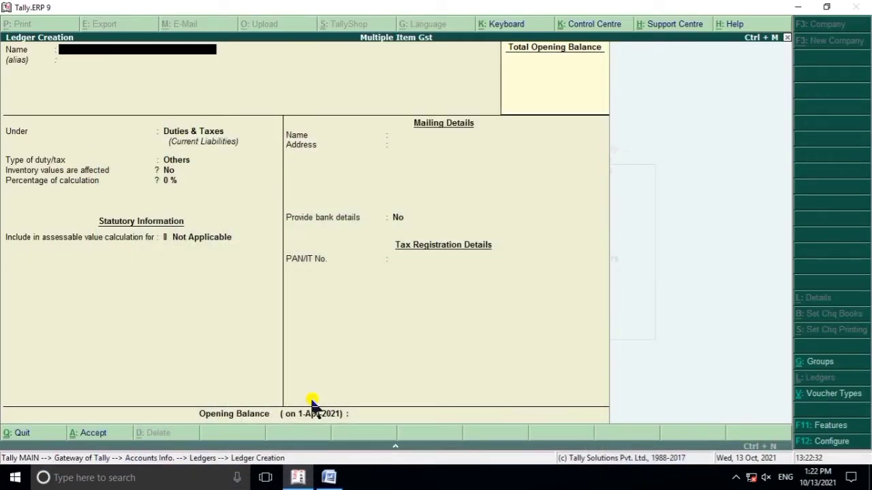
key("Escape")
key("Escape")
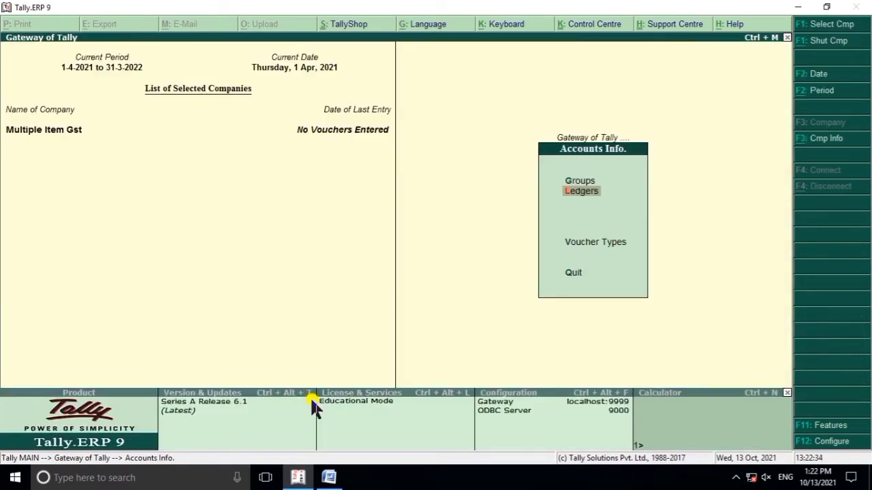
key("Escape")
key("Down")
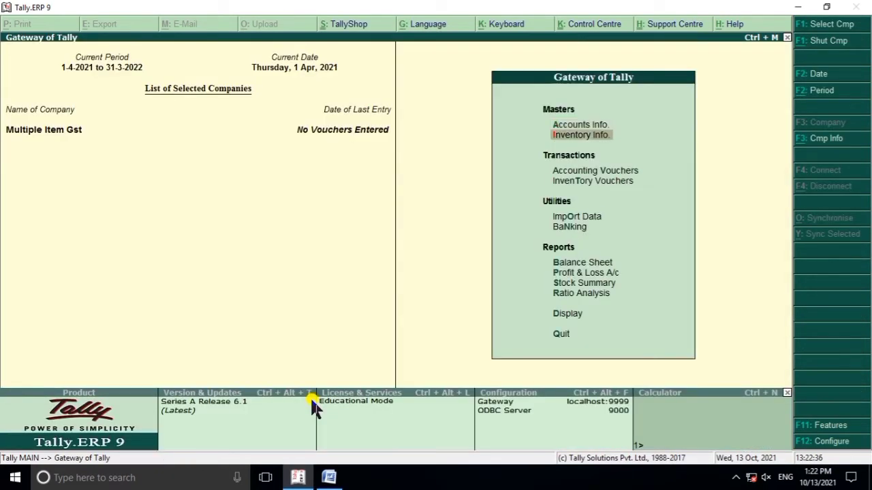
key("Up")
key("Down")
key("Return")
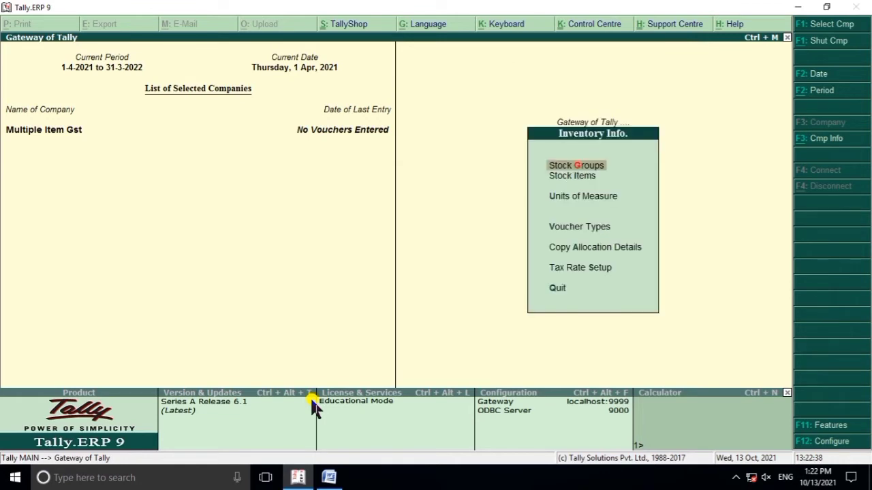
Start a new simple unit of measure with the symbol pcs and the formal name Pices
key("Down")
key("Down")
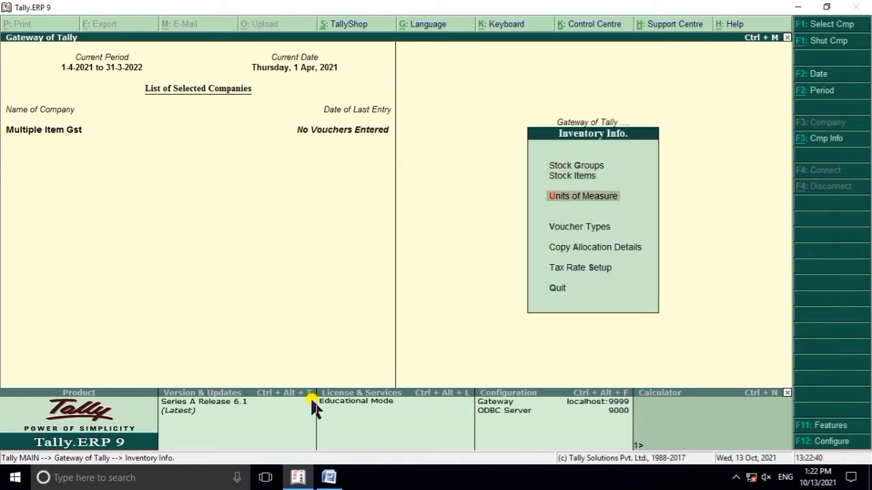
key("Return")
key("Return")
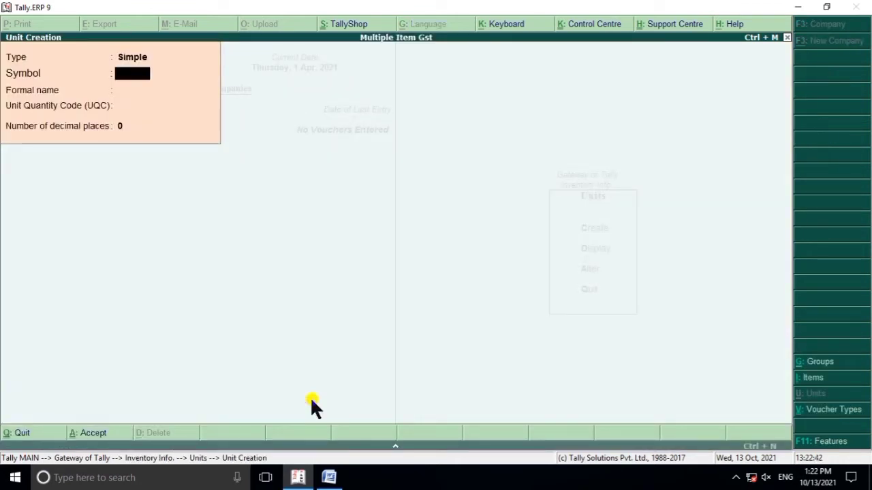
key("Return")
type("Pices")
key("Return")
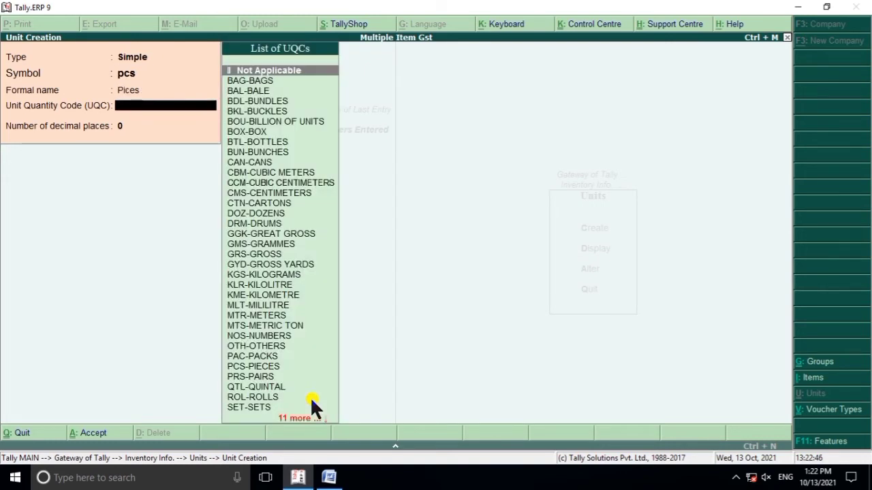
Set the pcs unit's quantity code to PCS-PIECES with 0 decimal places, save it and leave unit creation
type("p")
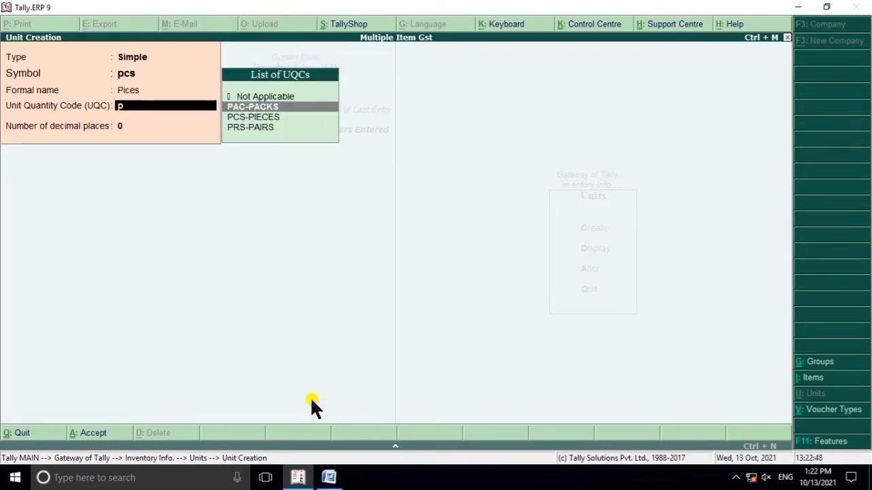
key("Down")
key("Return")
key("Return")
key("Return")
key("Escape")
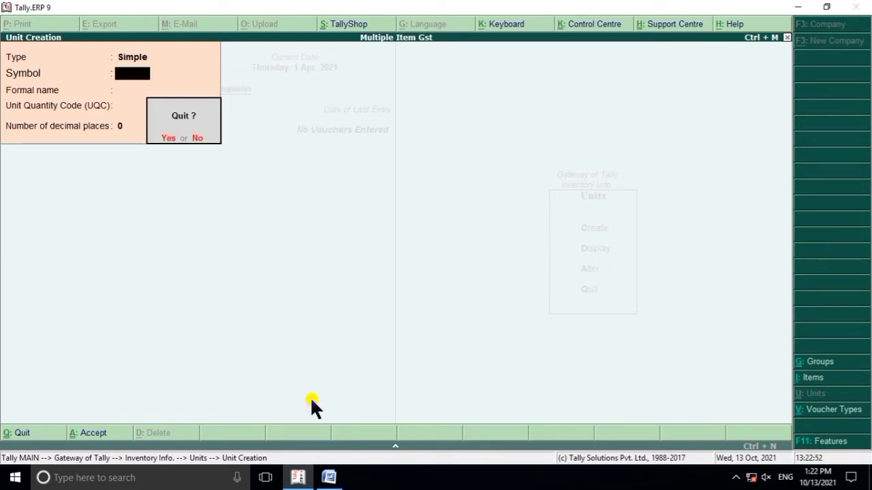
key("Return")
Recheck the purchase items in the Word document, and open multiple stock item creation in Tally.ERP 9 for All Items
left_click(329, 478)
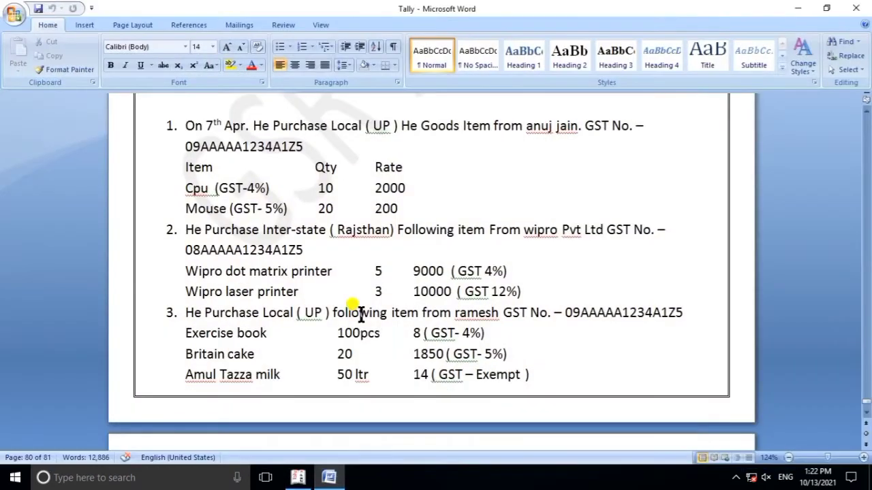
scroll(354, 314, "down", 3)
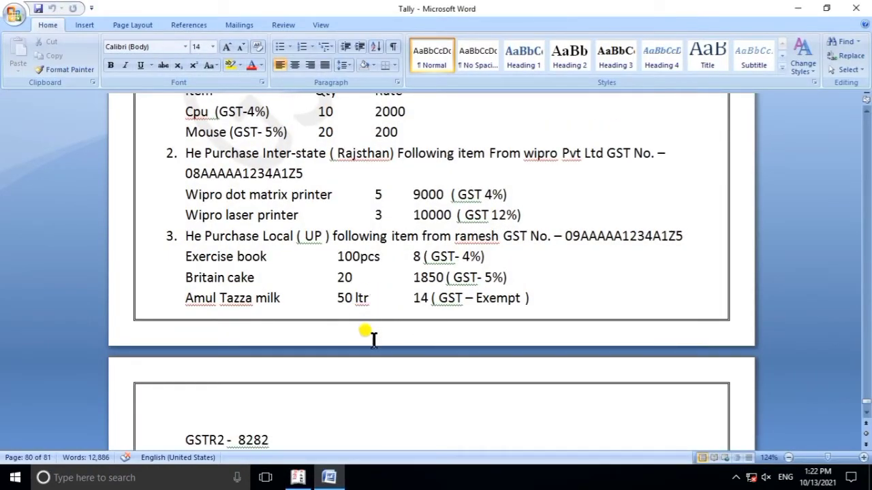
scroll(368, 330, "up", 2)
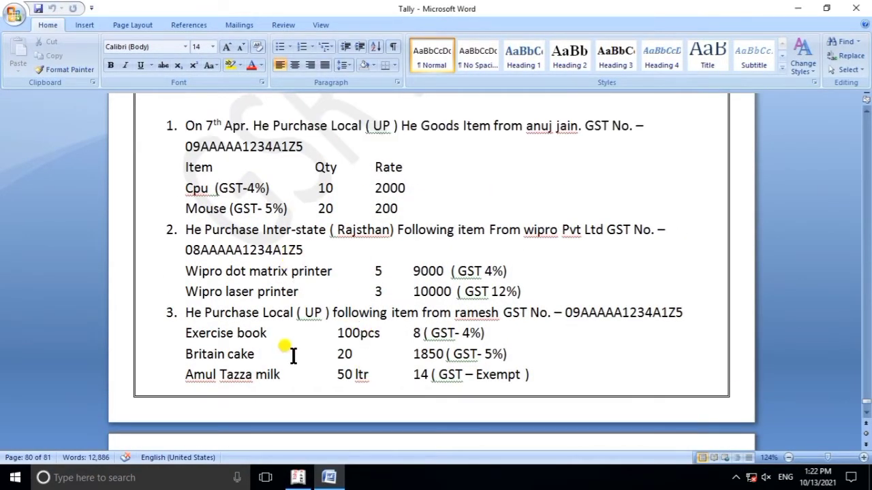
left_click(326, 479)
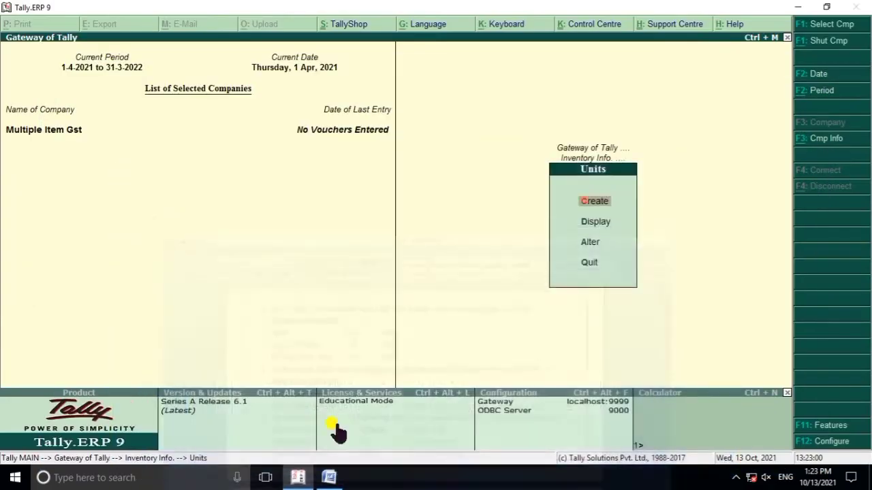
key("Escape")
key("Up")
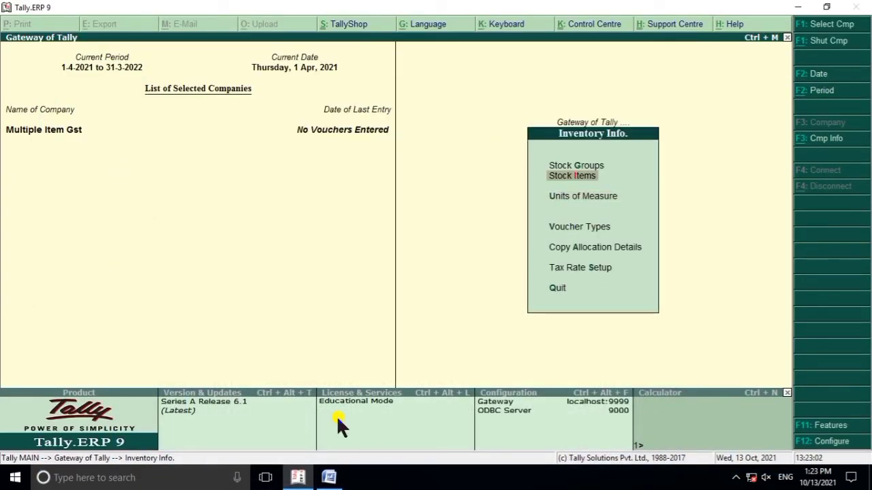
key("Return")
key("Down")
key("Return")
key("Return")
Add the stock item Cpu under Primary with the unit pcs
type("Cpu")
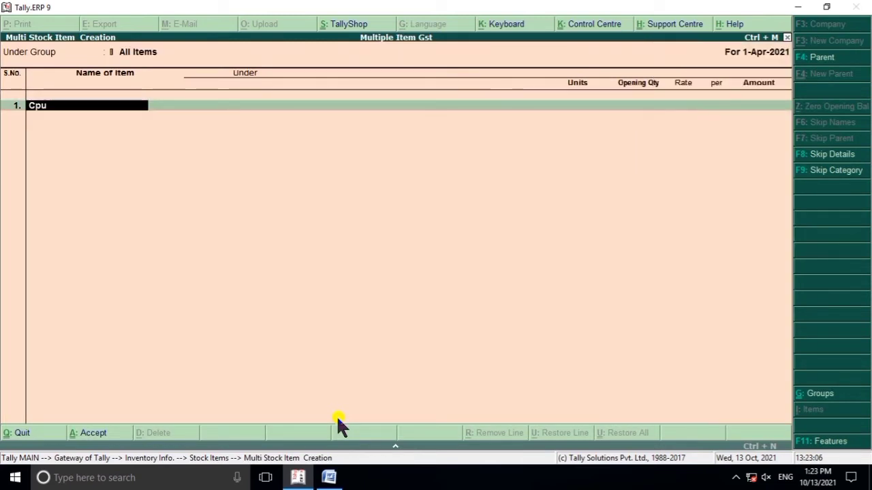
key("Return")
key("Return")
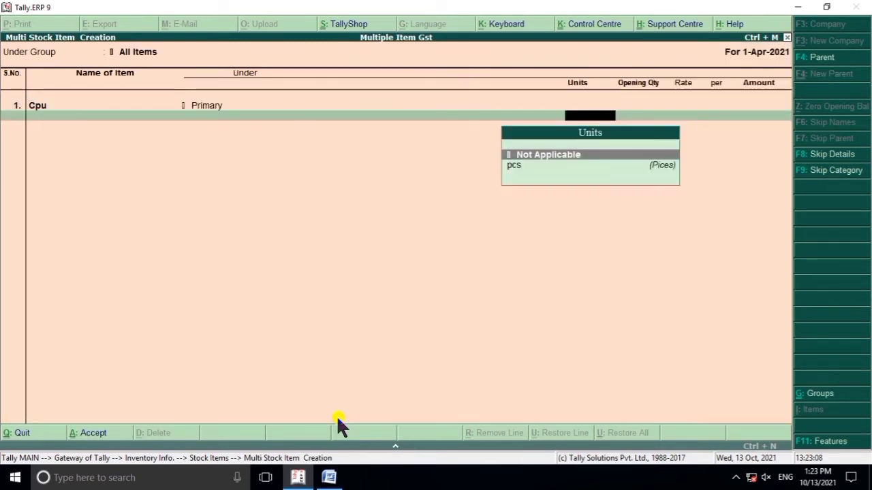
key("Down")
key("Return")
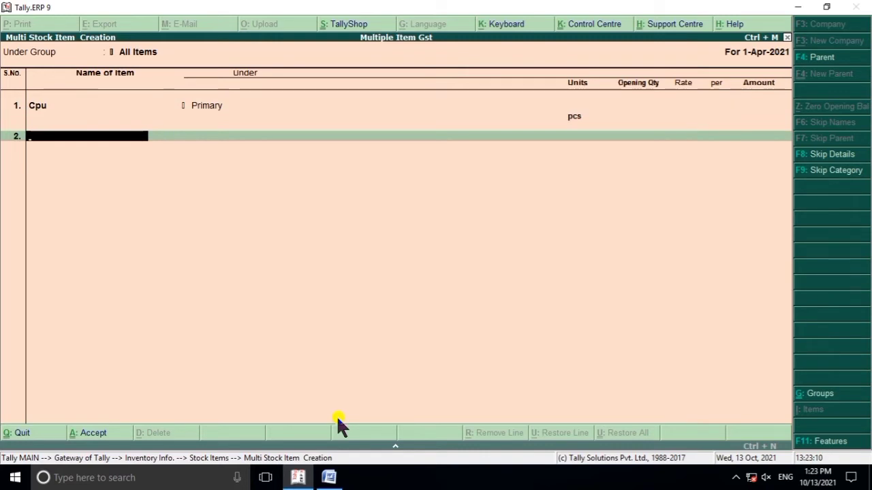
Name the second stock item Mouse
type("Mouse")
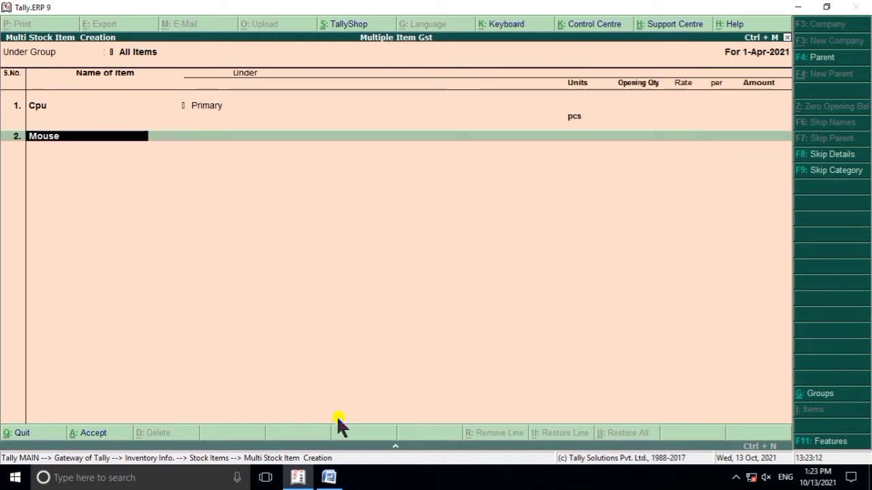
Assign the Mouse stock item to the Primary group with pcs as its unit
key("Return")
key("Return")
key("Down")
key("Return")
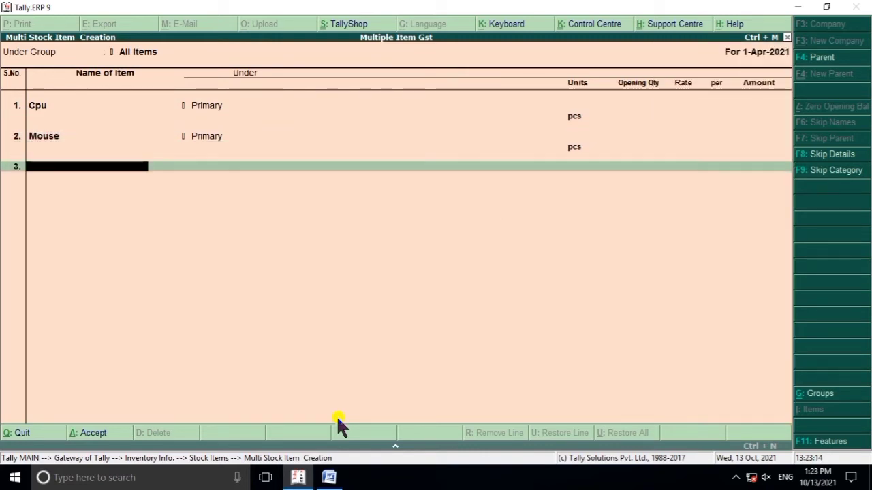
Check the purchase list in Word, and enter Wipro Dot Metrix Printer as the third stock item in Tally
left_click(329, 477)
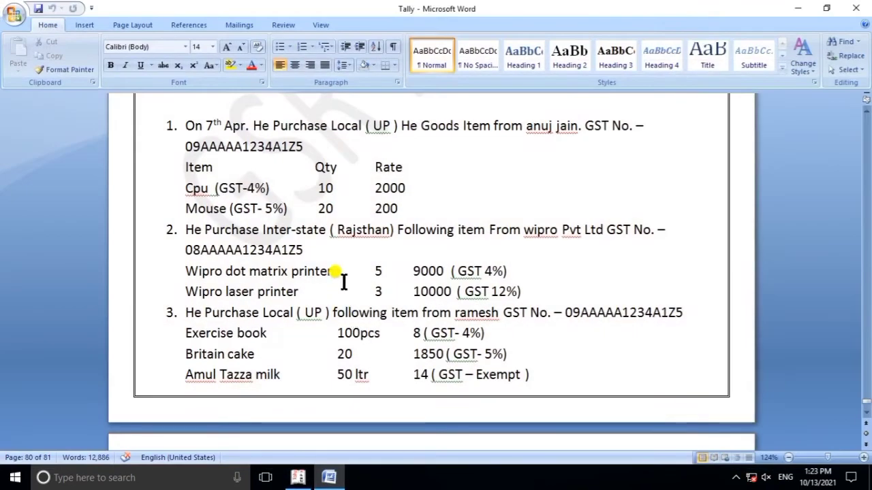
scroll(245, 280, "down", 1)
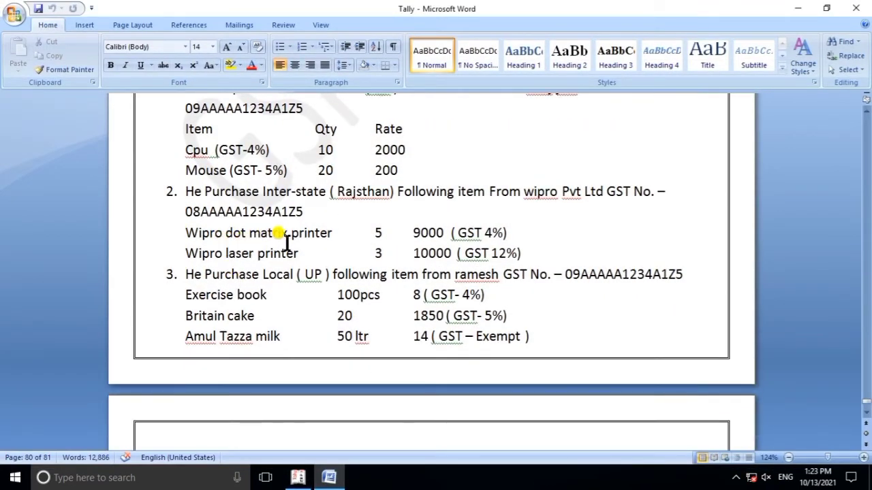
left_click(331, 478)
type("W")
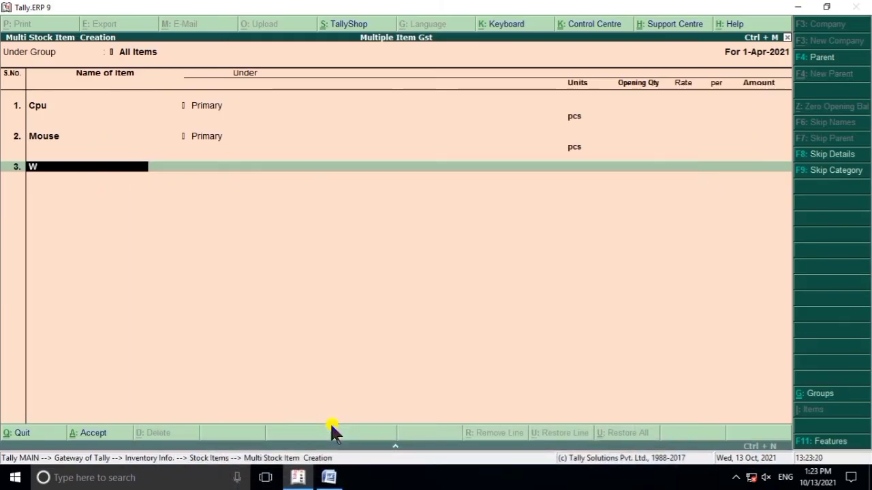
type("ipro Dot metr")
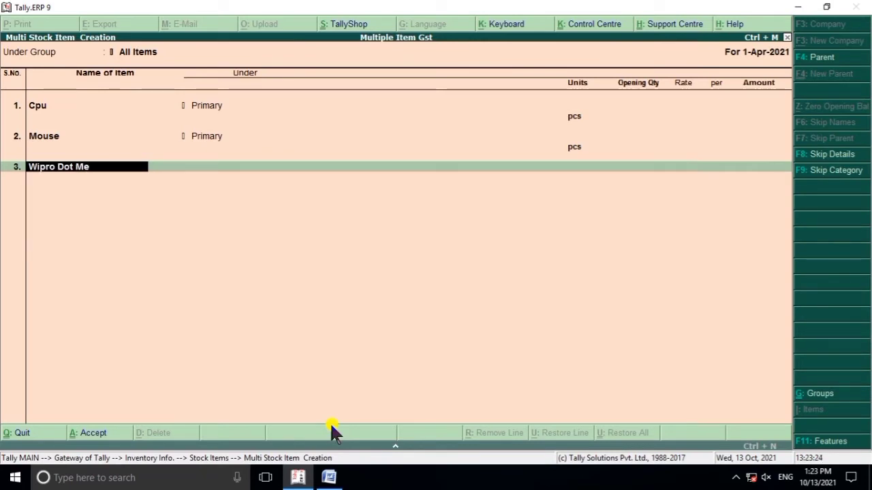
type("ix Printer")
key("Return")
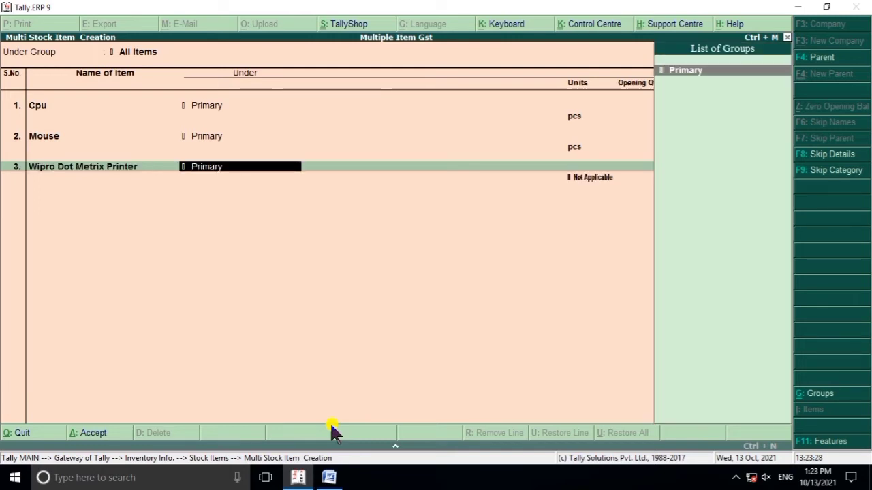
key("Return")
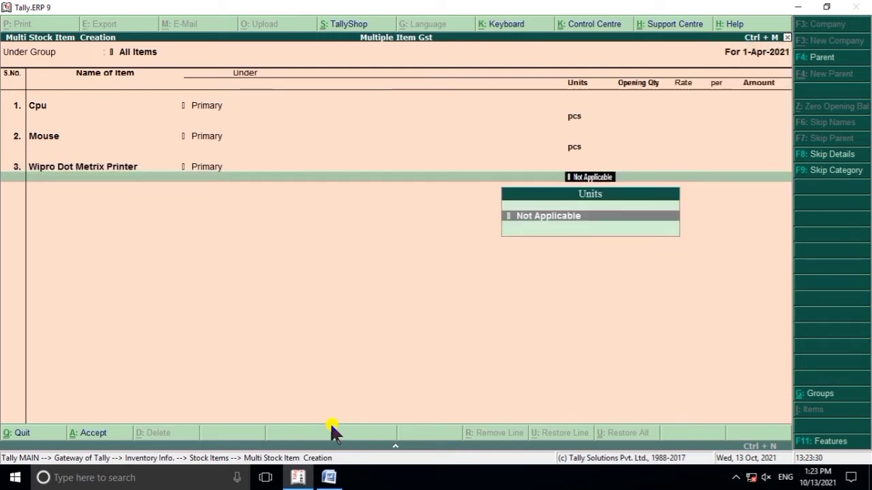
key("BackSpace")
key("BackSpace")
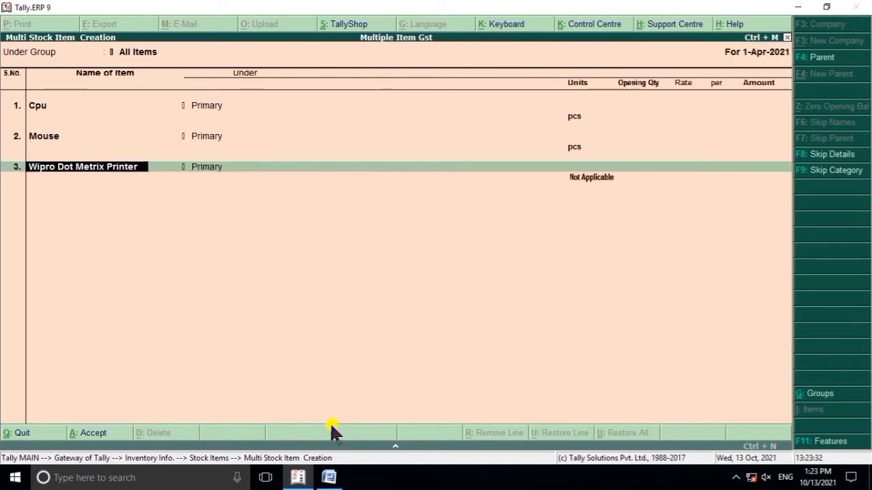
key("Return")
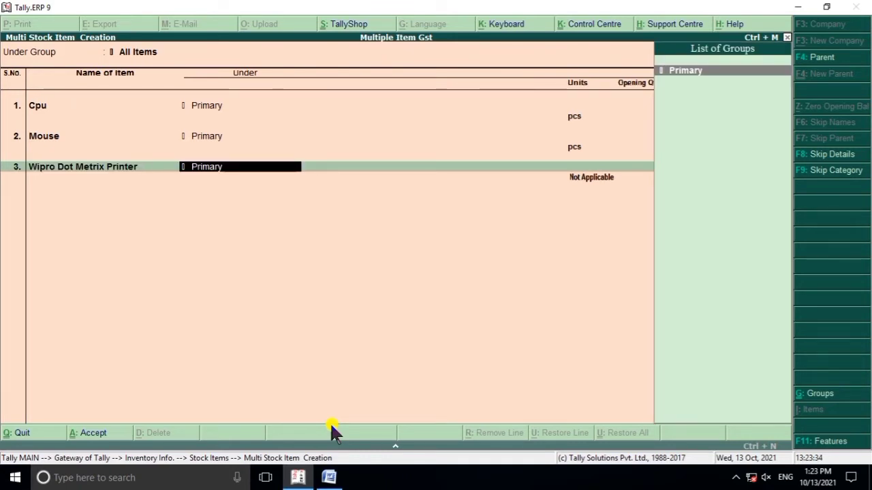
Create a stock group Wipro under Primary for the Wipro Dot Metrix Printer and set the item's unit to pcs
key("alt+c")
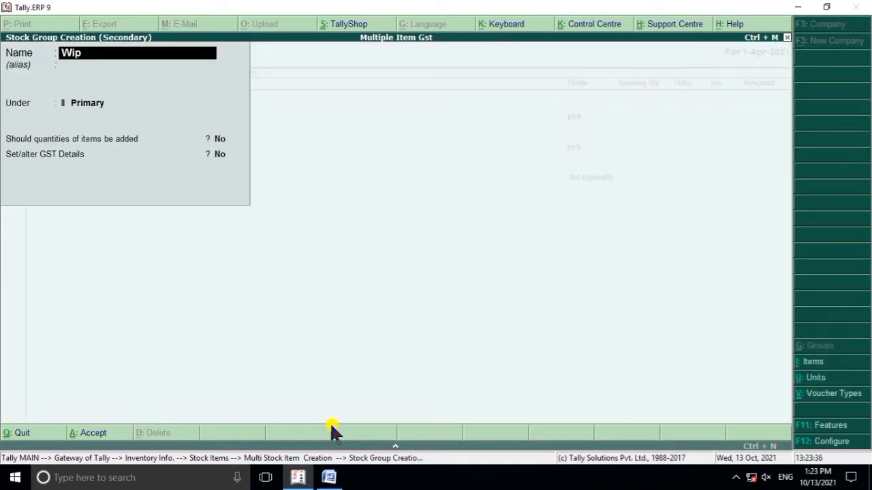
key("Return")
key("Return")
key("Return")
key("Return")
key("Return")
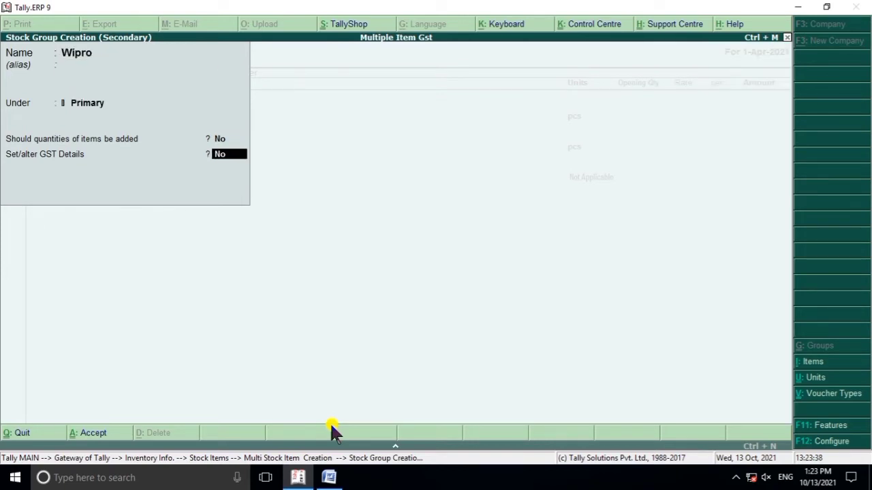
key("Return")
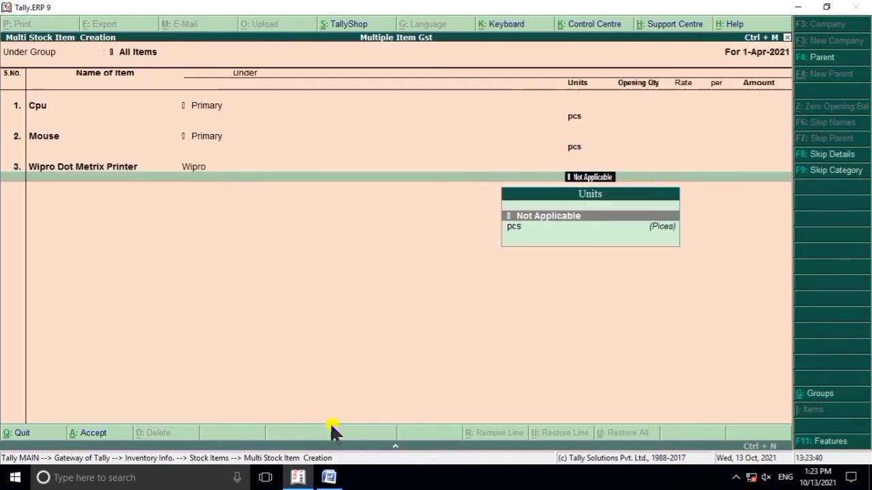
key("Down")
key("Return")
Add the stock item Wipro Laser Printer under the Wipro group with the unit pcs
type("Wipro")
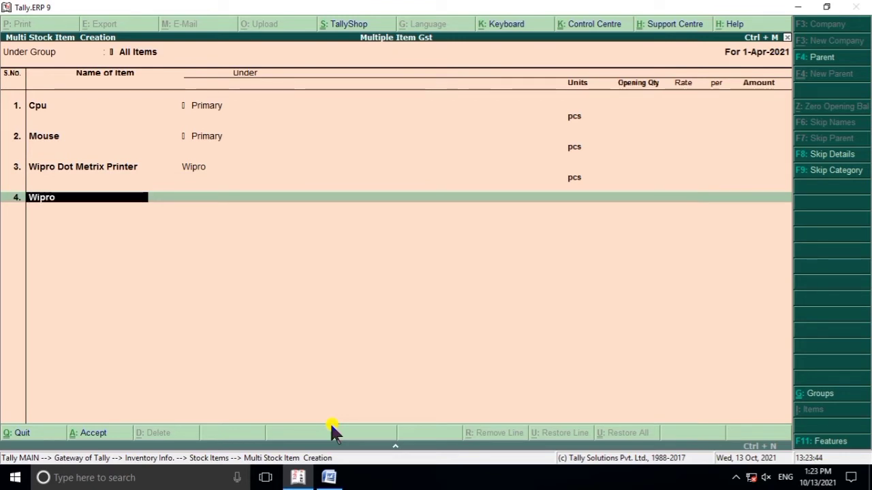
type(" Laser Printer")
key("Return")
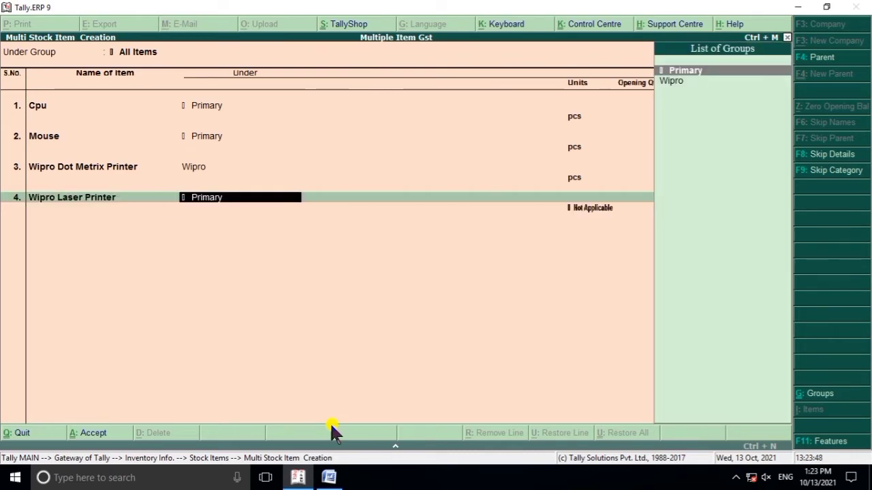
key("Down")
key("Return")
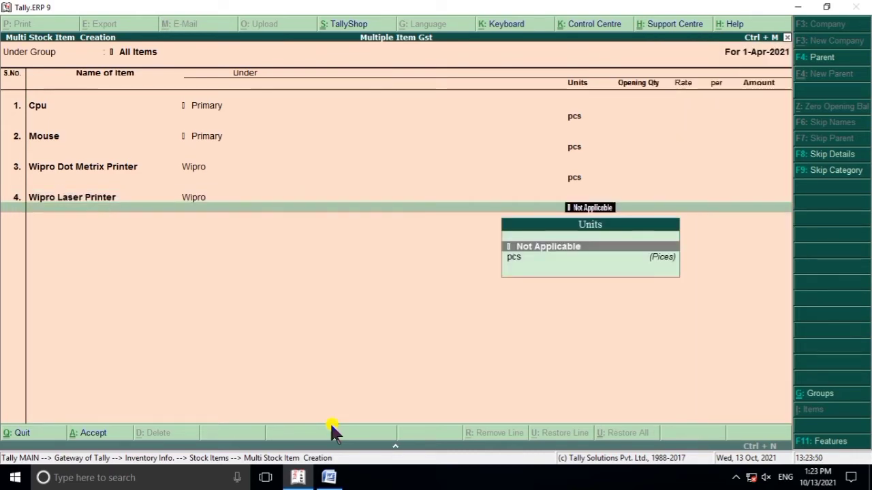
key("Down")
key("Return")
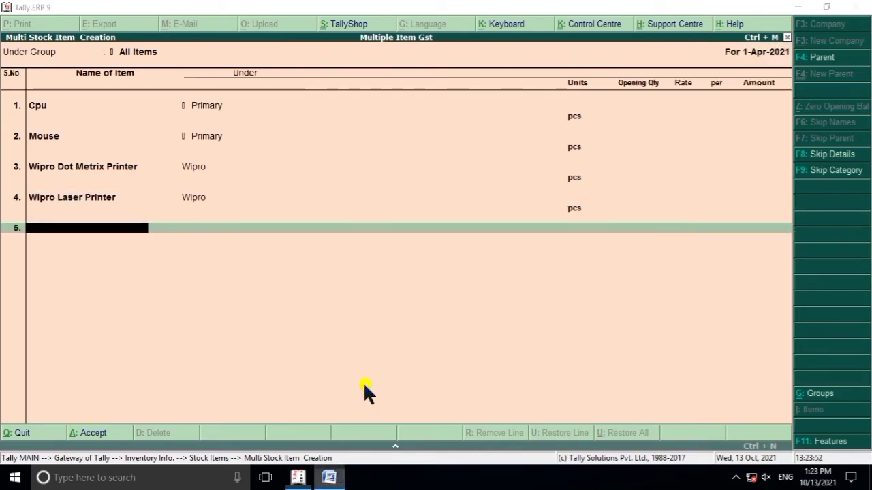
Check the third purchase in the Word document, and add Exercise Book in Tally under Primary with the unit pcs
left_click(329, 477)
scroll(225, 250, "down", 1)
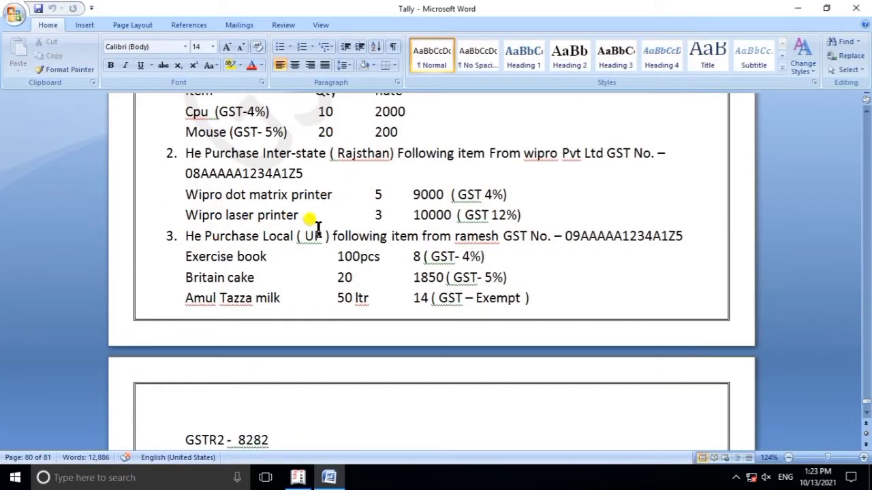
scroll(275, 277, "down", 1)
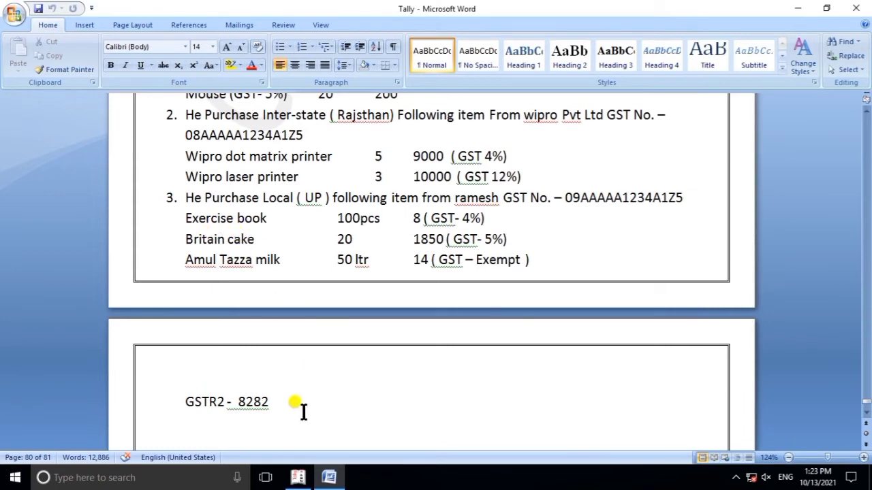
left_click(320, 479)
type("W")
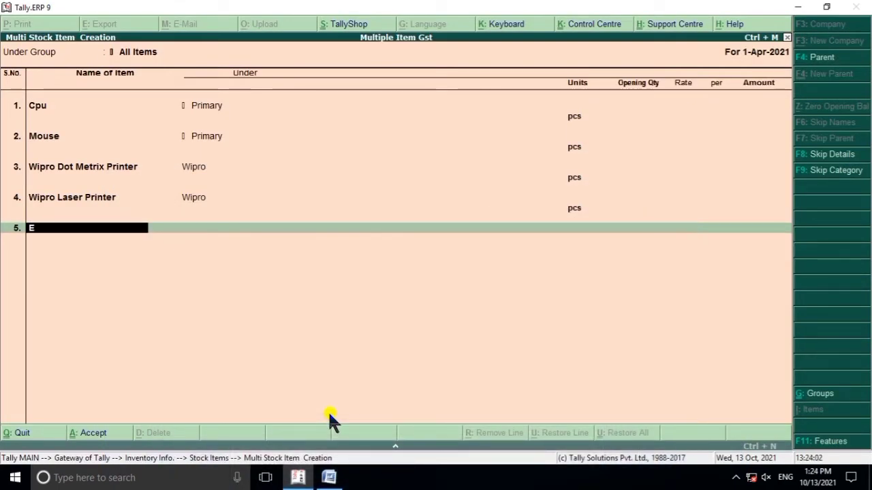
type("xercise Book")
key("Return")
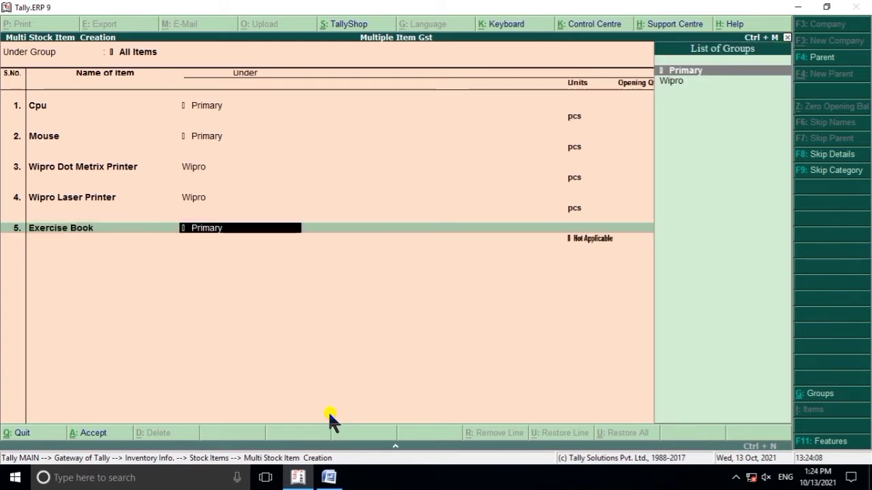
key("Return")
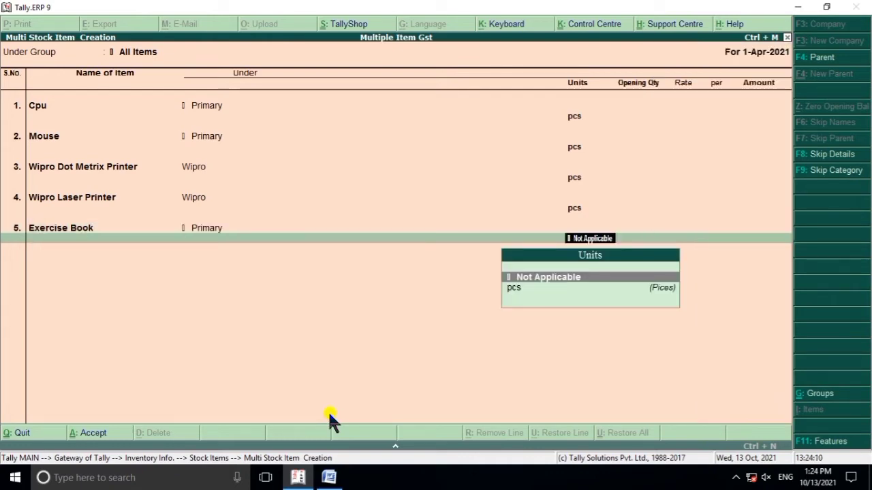
key("Down")
key("Return")
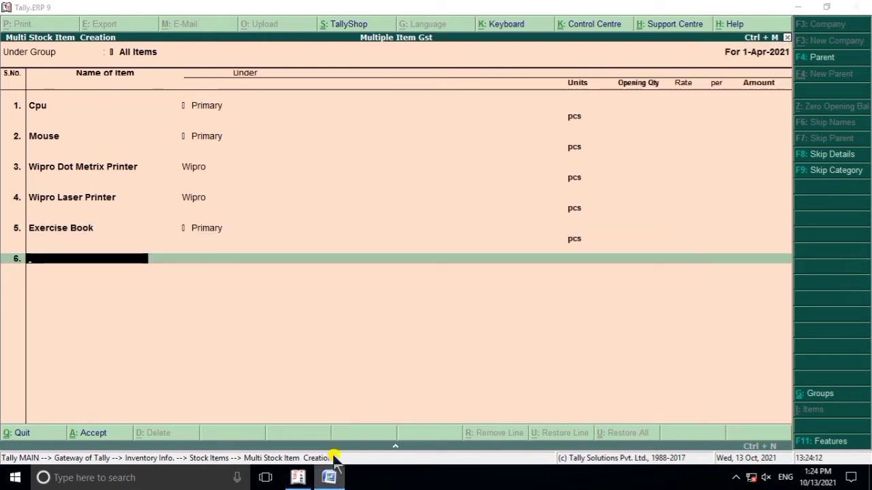
Look up the next item in the Word document, and add Betrain Cake in Tally under Primary with the unit pcs
left_click(329, 478)
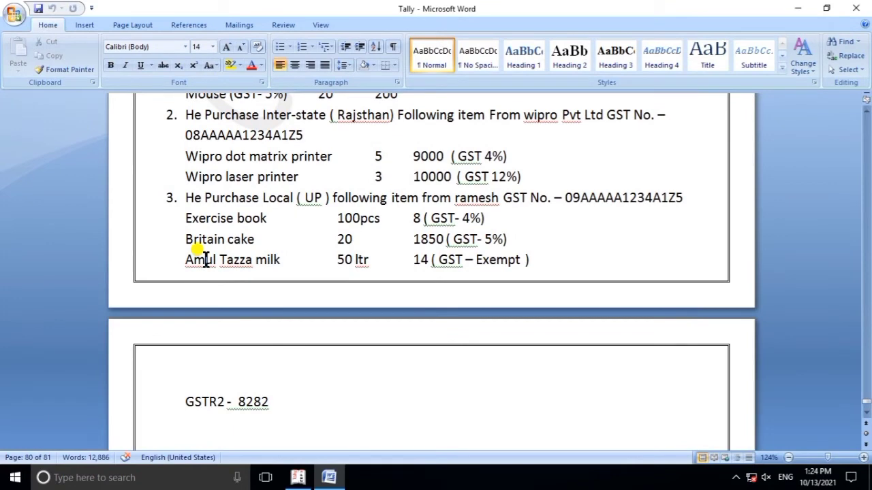
left_click(298, 477)
type("Betrain Cake")
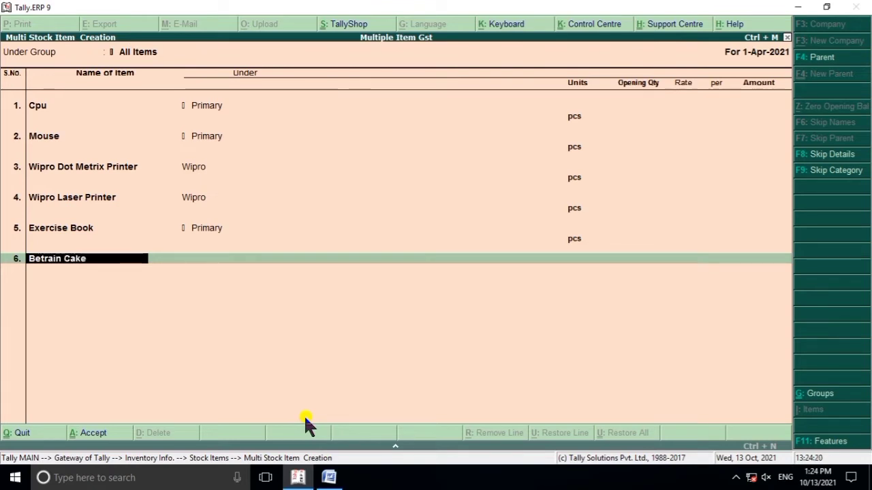
key("Return")
key("Return")
key("Down")
key("Return")
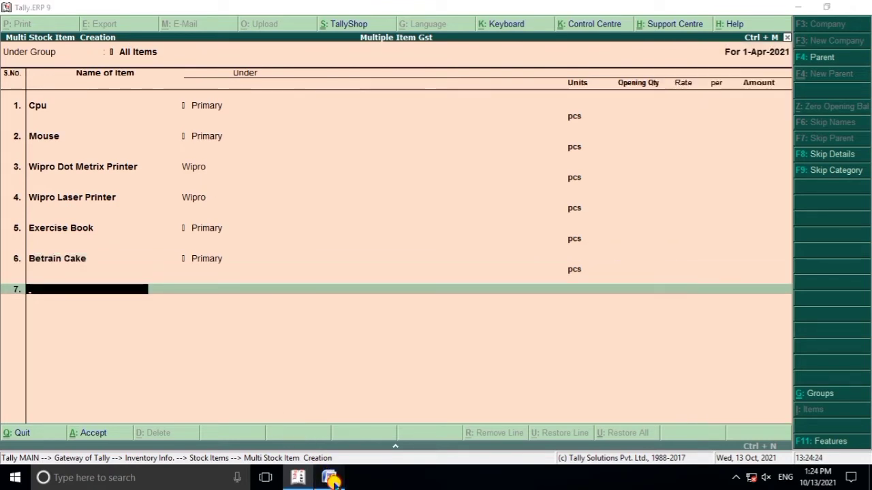
Look up the last item in the Word list, and enter Amul Taza Milk as the seventh stock item in Tally
left_click(329, 477)
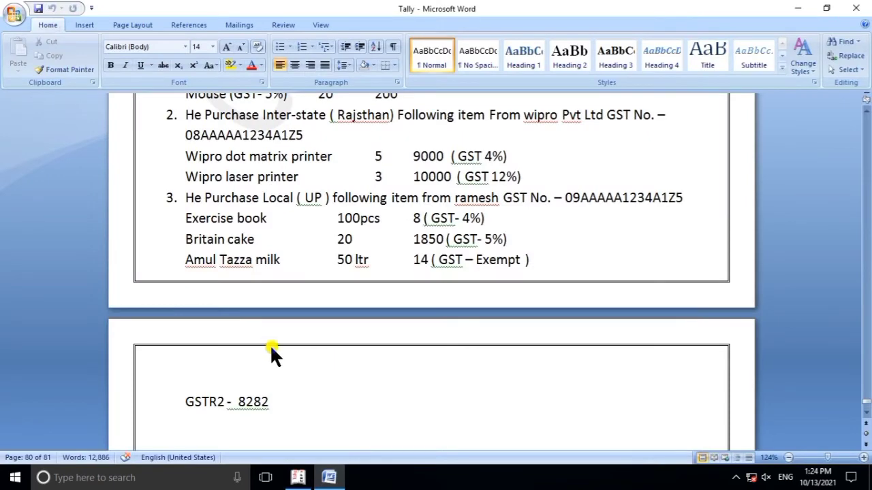
left_click(297, 478)
type("Amul Ta")
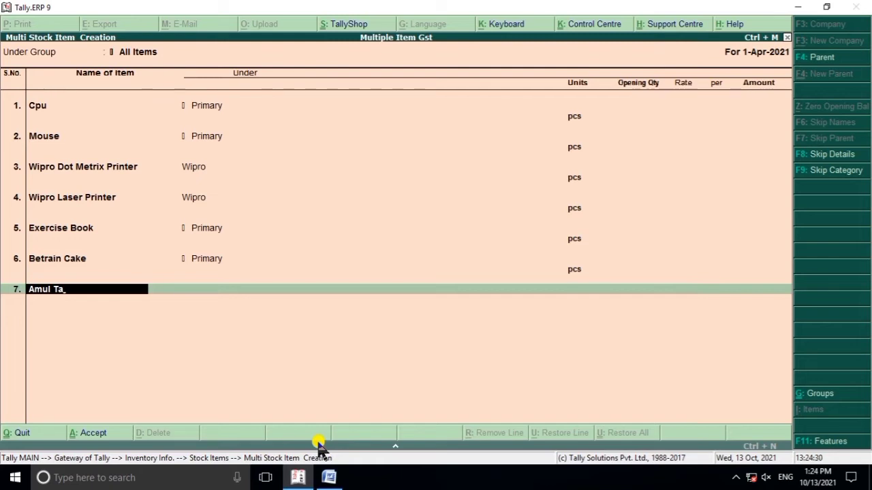
type("za Milk")
key("Return")
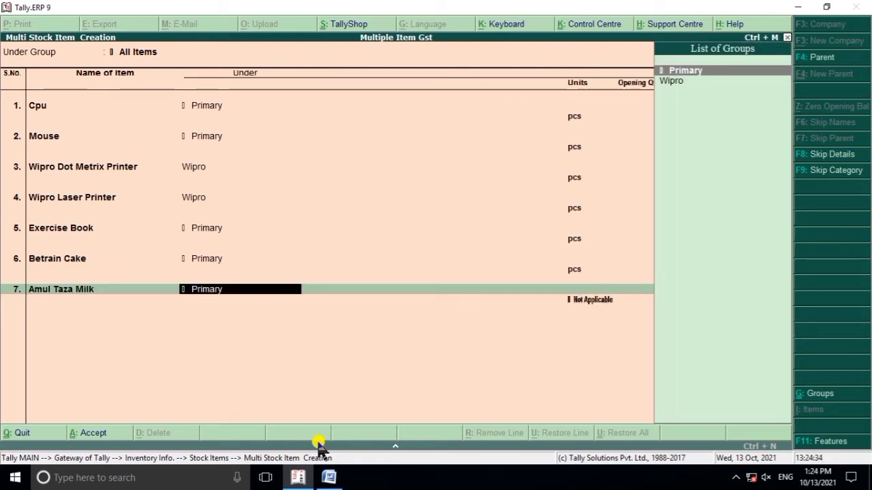
Create a stock group Amul under Primary for Amul Taza Milk and set the item's unit to pcs
key("alt+c")
type("Am")
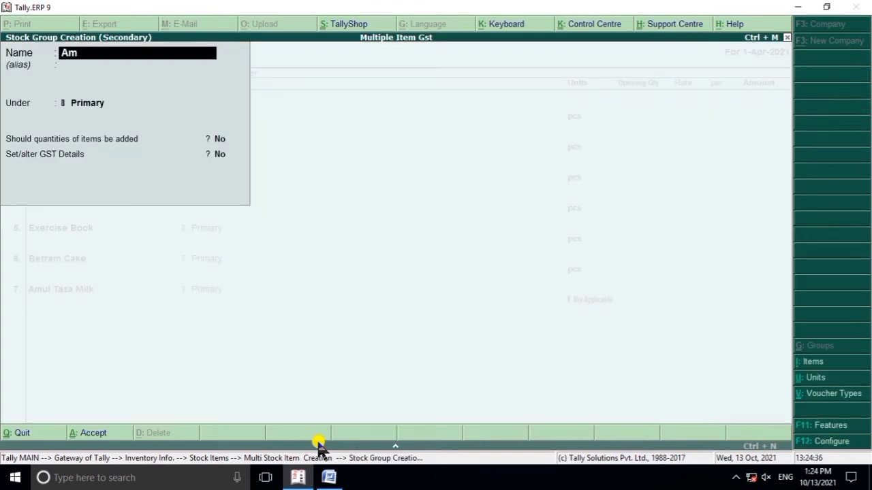
key("Return")
key("Return")
key("Return")
key("Return")
key("Return")
key("Return")
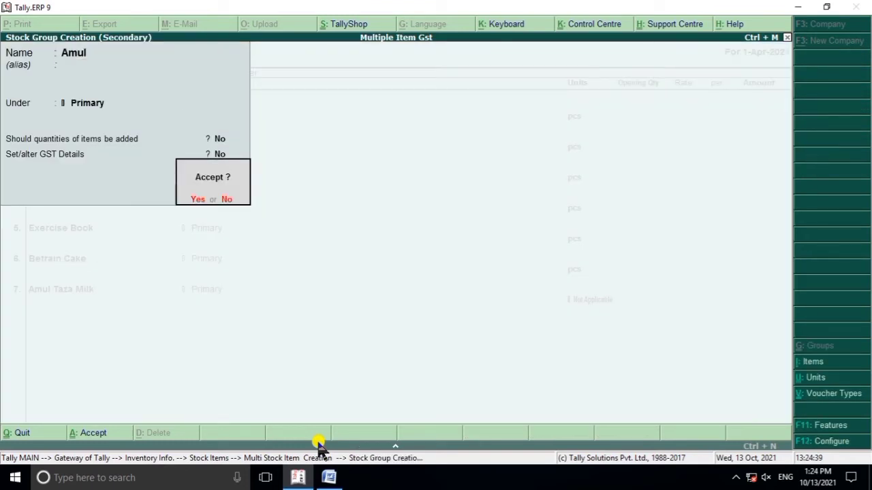
key("Down")
key("Return")
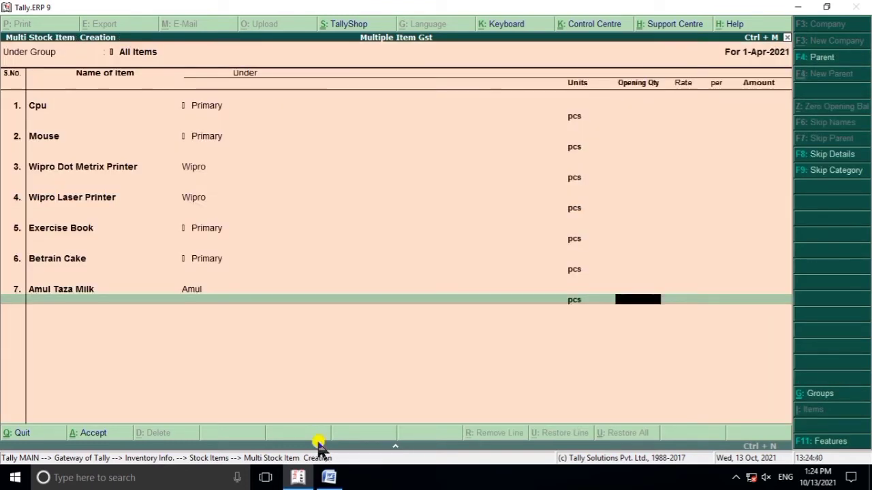
key("Return")
Compare the entered items with the purchase list in Word, and save the multiple stock items in Tally
left_click(329, 477)
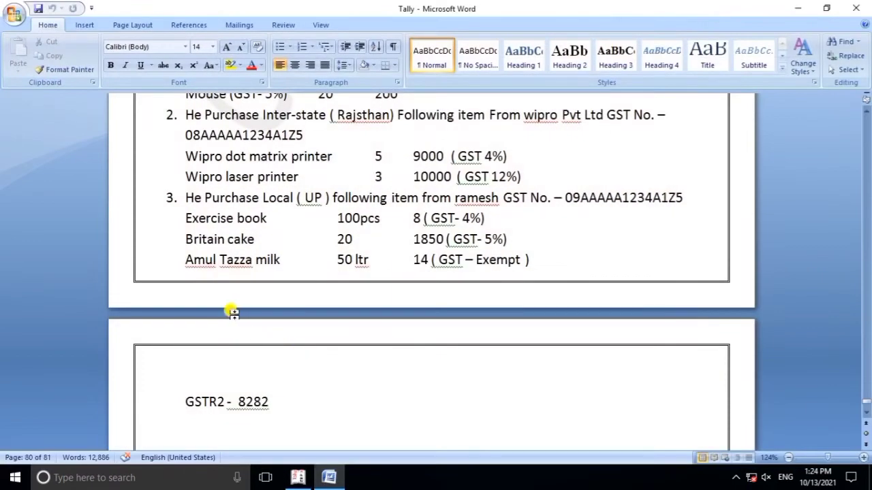
scroll(261, 313, "up", 3)
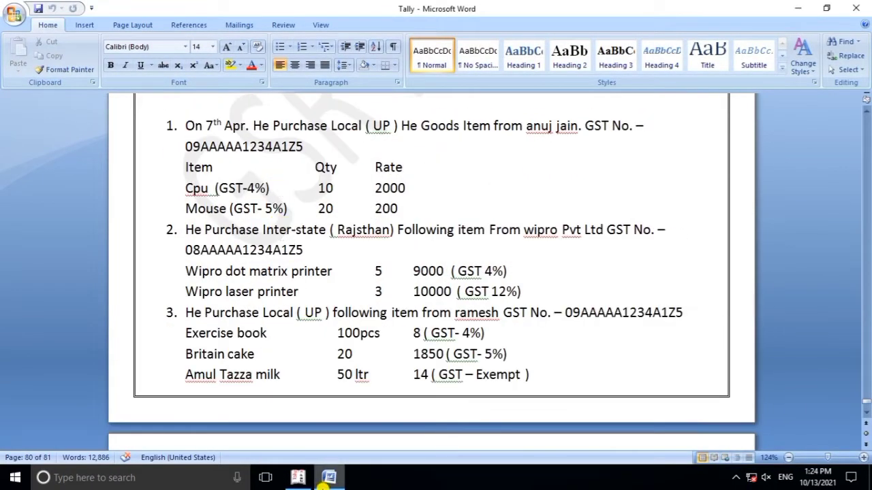
scroll(286, 320, "down", 3)
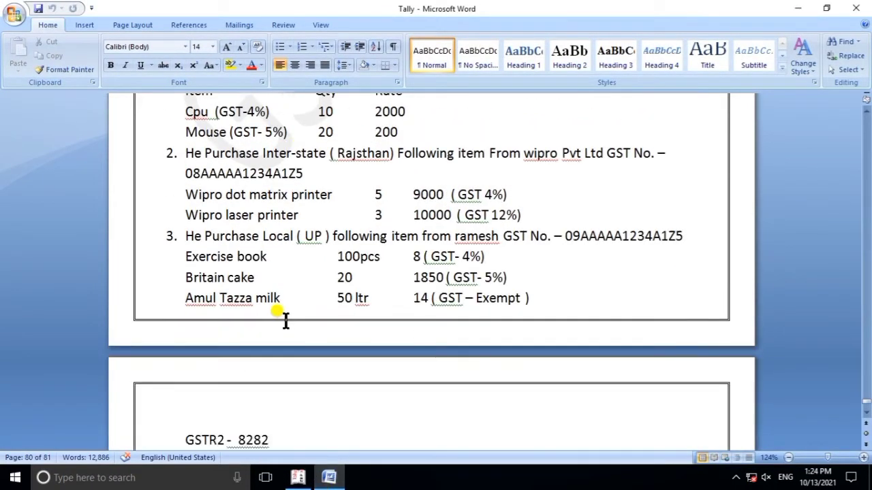
left_click(329, 474)
key("Return")
key("Return")
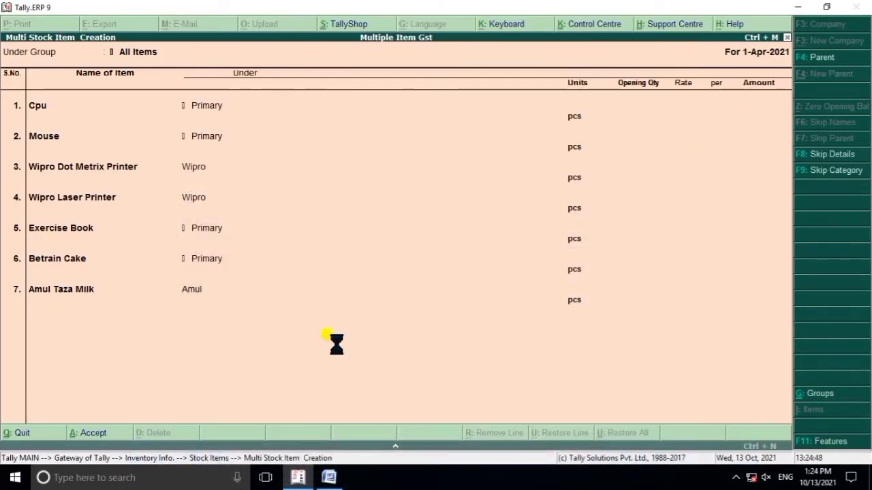
Leave the stock item creation screens and open accounting voucher entry
key("Escape")
key("Escape")
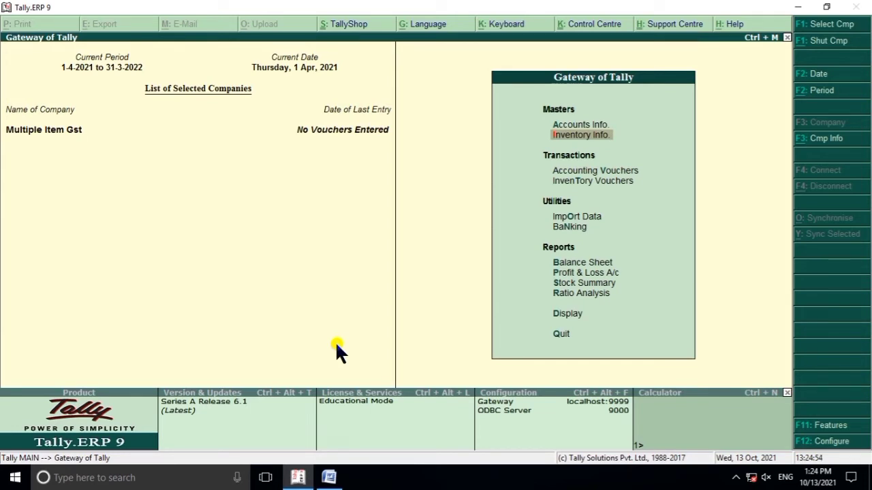
key("Up")
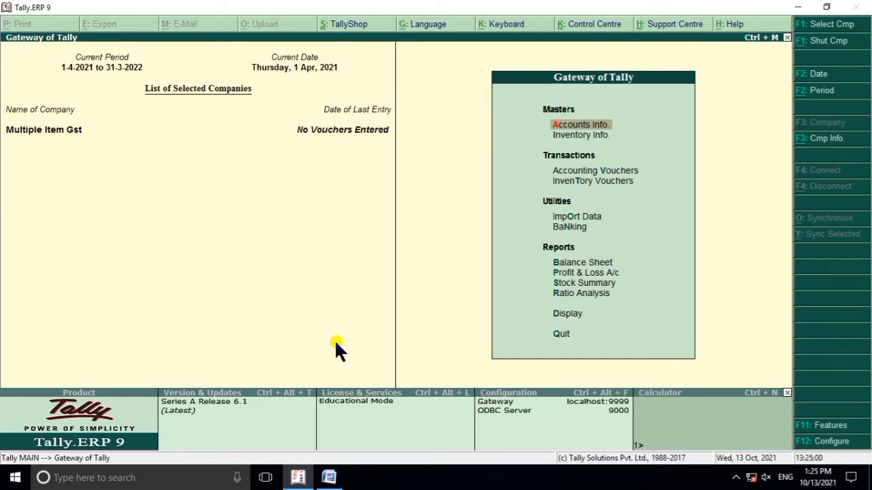
key("Down")
key("Down")
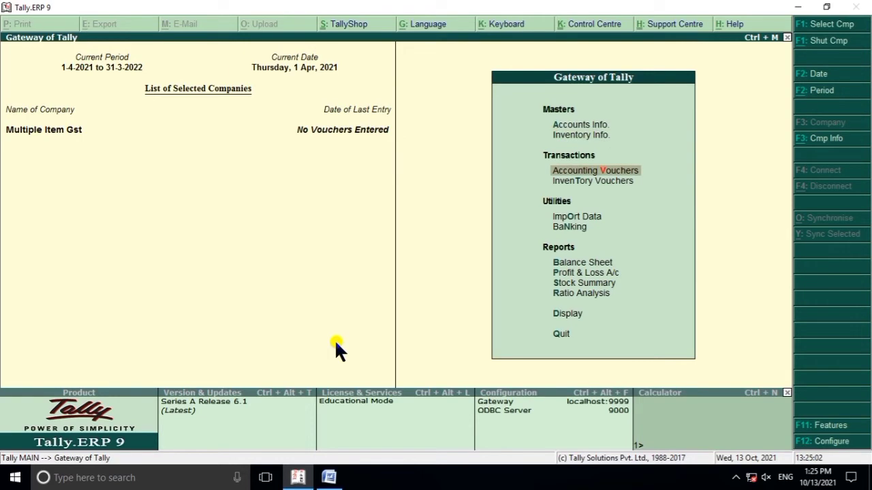
key("Return")
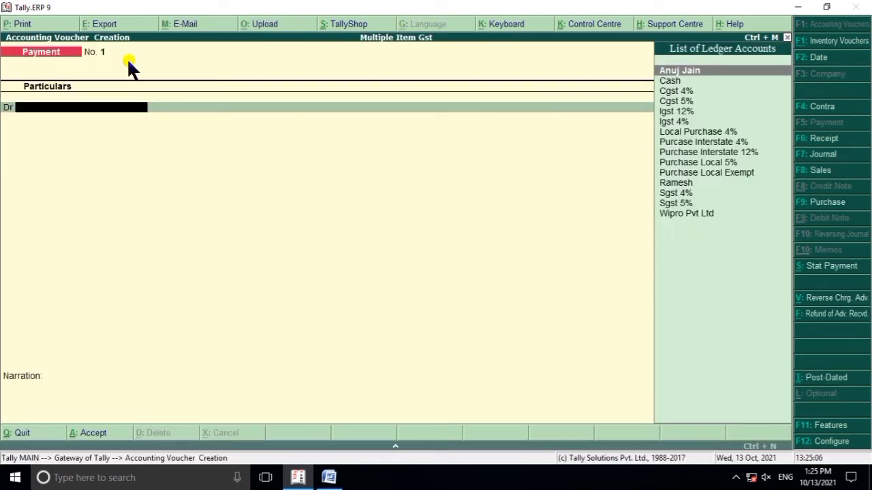
Review the first purchase transaction in the Word document, and start a purchase voucher in Tally
left_click(331, 476)
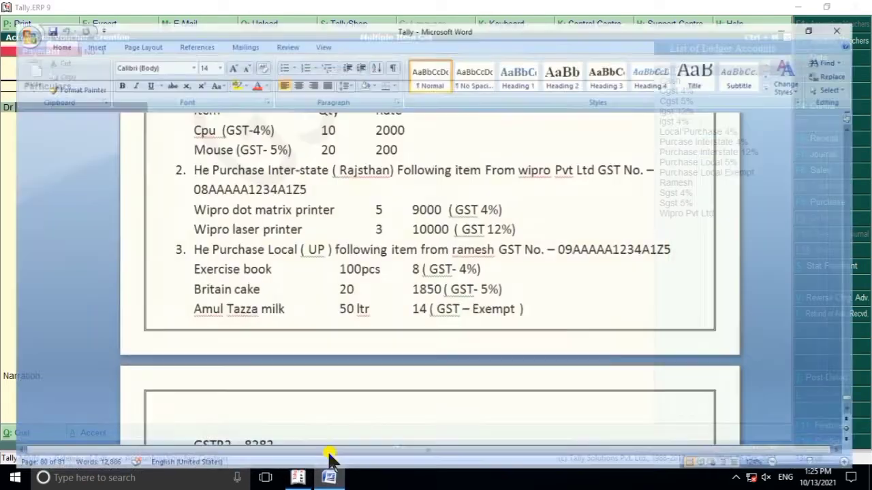
scroll(326, 395, "up", 5)
scroll(341, 392, "down", 2)
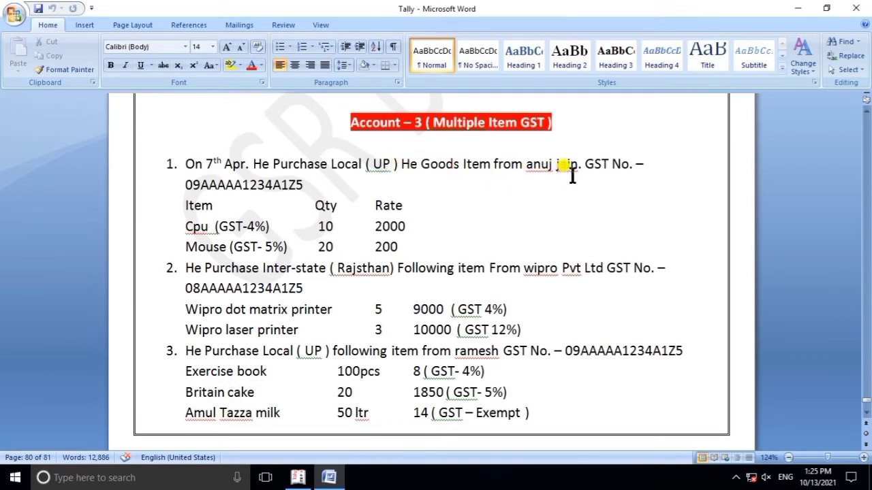
left_click(333, 476)
key("F9")
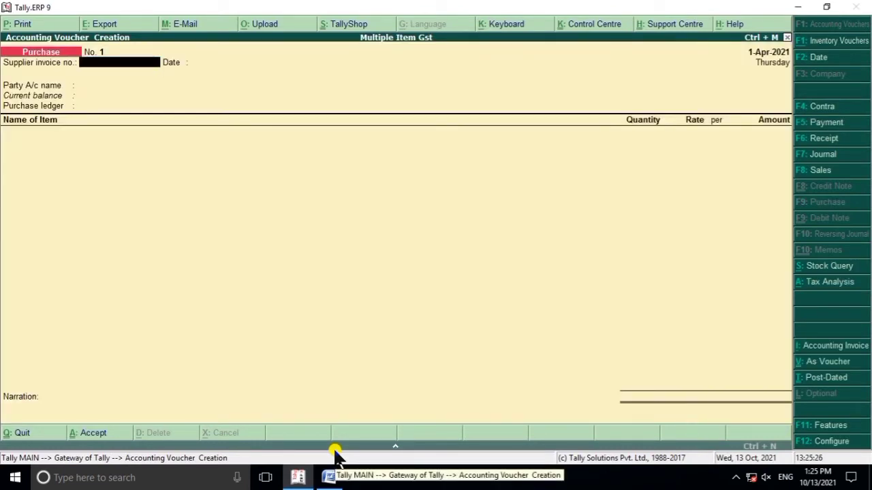
Leave the supplier invoice number and date blank, choose the first purchase's supplier as party account, and accept the party details
key("Return")
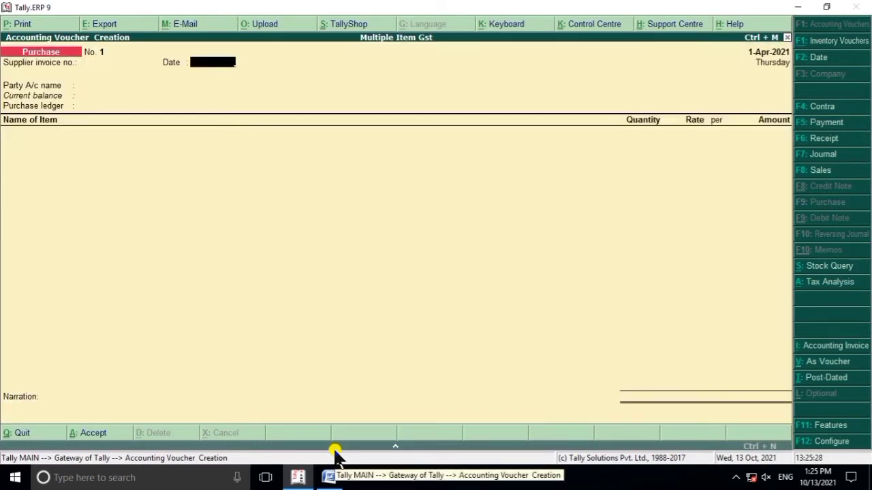
key("Return")
key("Return")
key("Return")
key("Return")
key("Return")
key("Return")
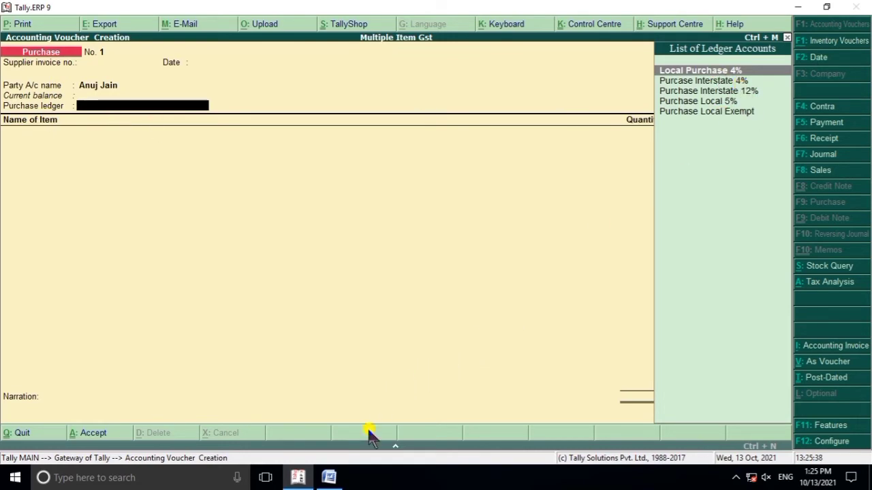
Check the items' GST rates in Word, and set "Use common ledger account for item allocation" to No in Tally's purchase invoice configuration
left_click(329, 477)
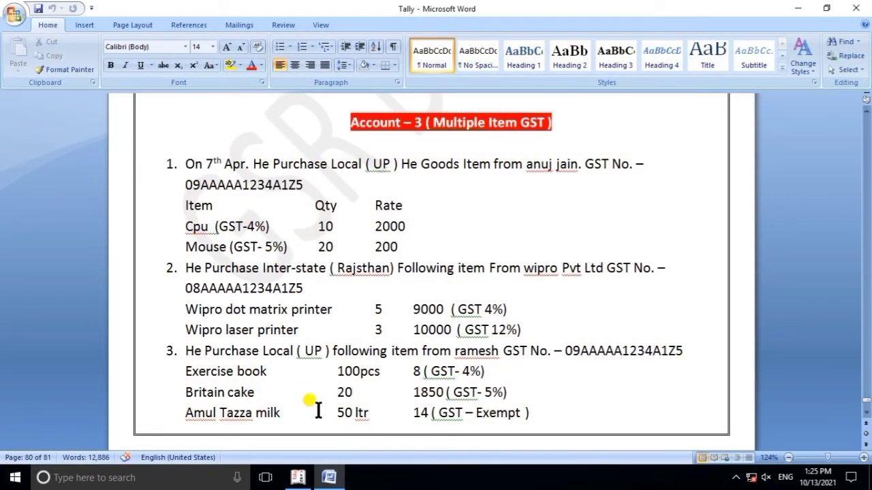
left_click(297, 477)
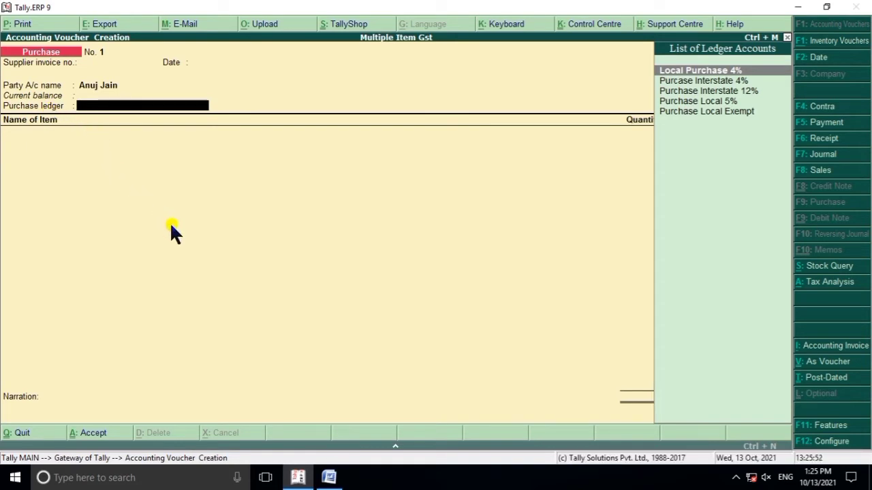
key("F12")
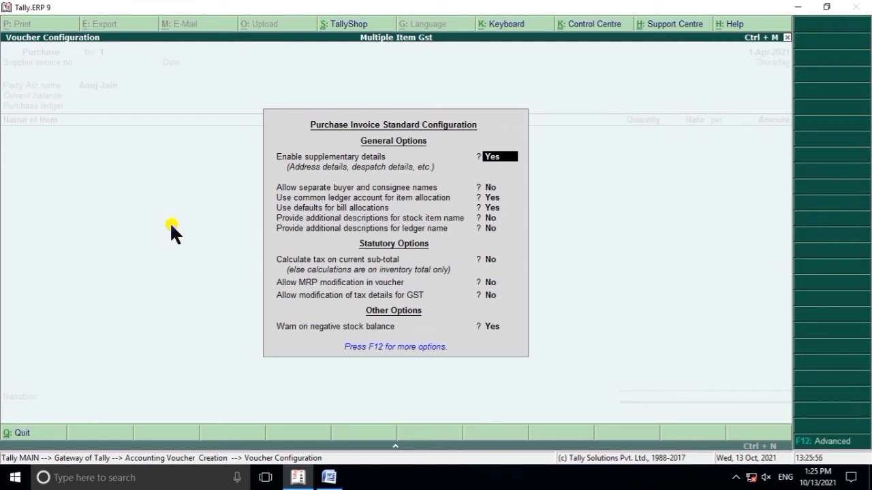
key("Return")
key("Return")
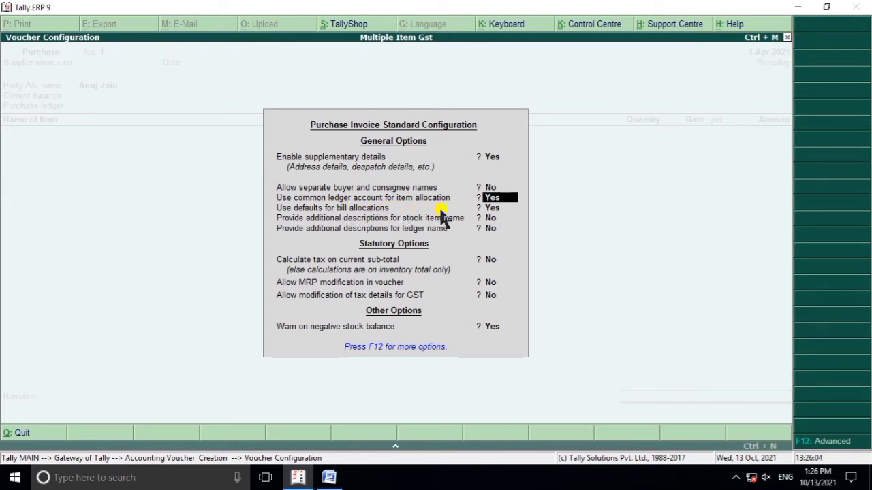
type("n")
key("Return")
key("Return")
key("Return")
key("Return")
key("Return")
key("Return")
key("Return")
key("Return")
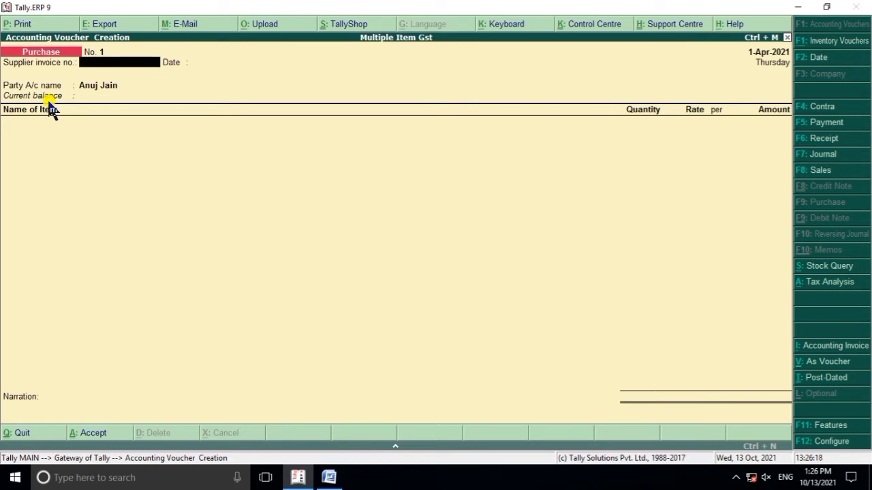
Keep the blank invoice fields and the chosen supplier, and accept the party details again to reach the item lines
key("Return")
key("Return")
key("Return")
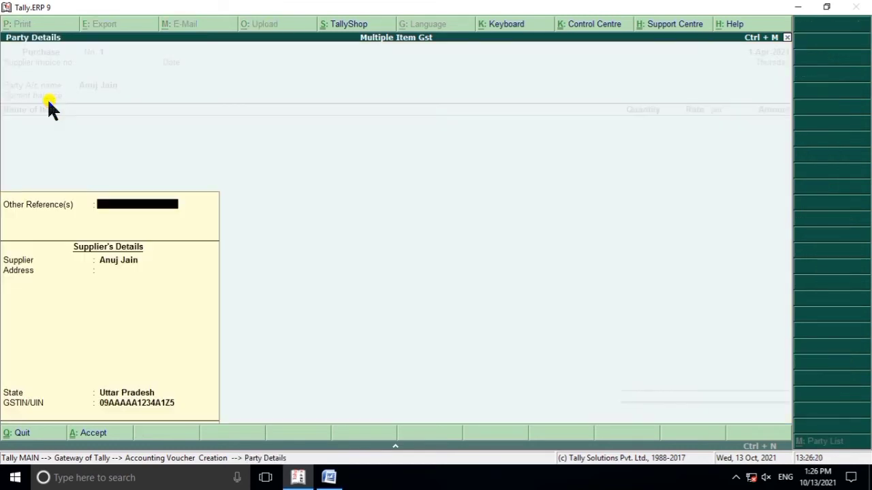
key("Return")
key("Return")
key("Return")
key("Return")
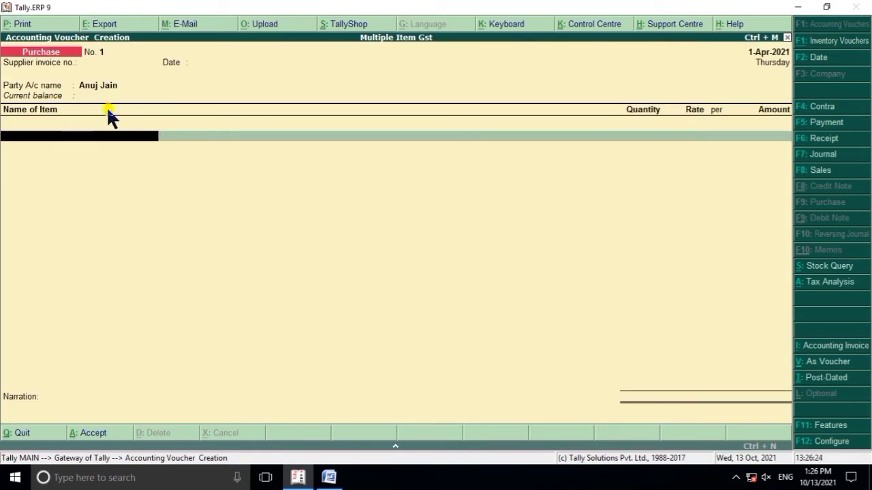
Look up the first item in Word, and enter Cpu in the Tally voucher with quantity 10 pcs and rate 2000
left_click(328, 477)
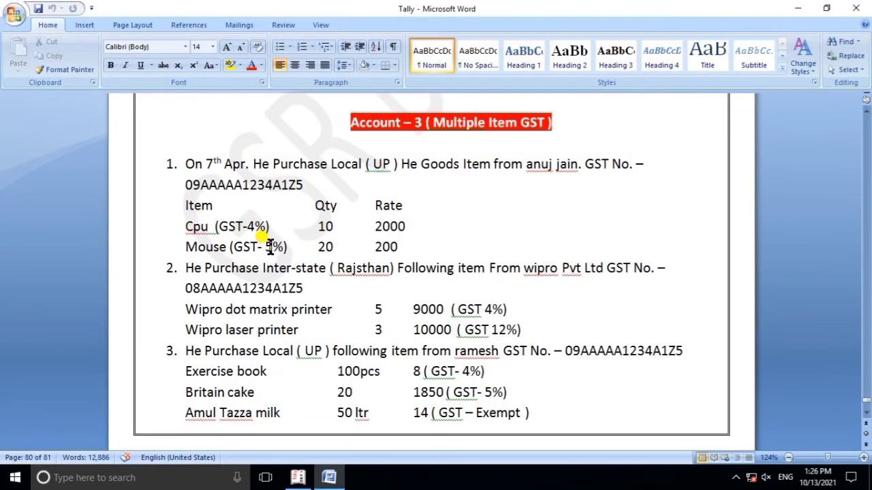
left_click(333, 477)
type("C")
key("Down")
key("Up")
key("Return")
type("10")
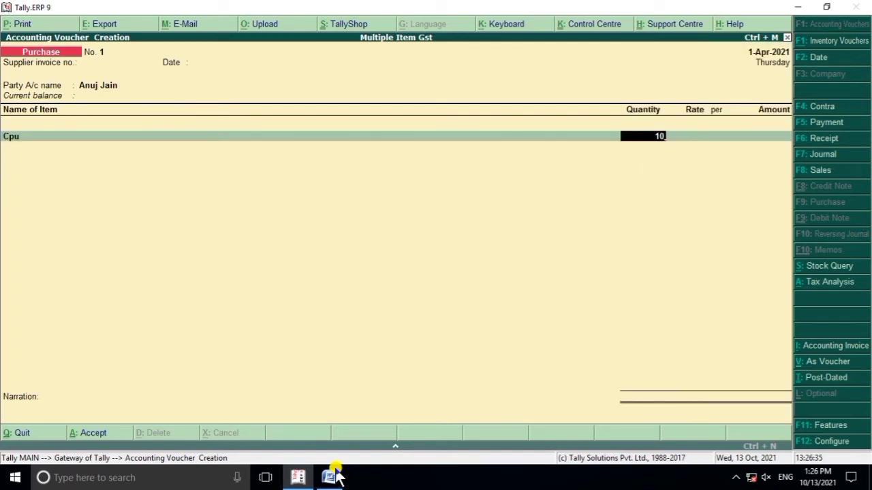
key("Return")
type("2000")
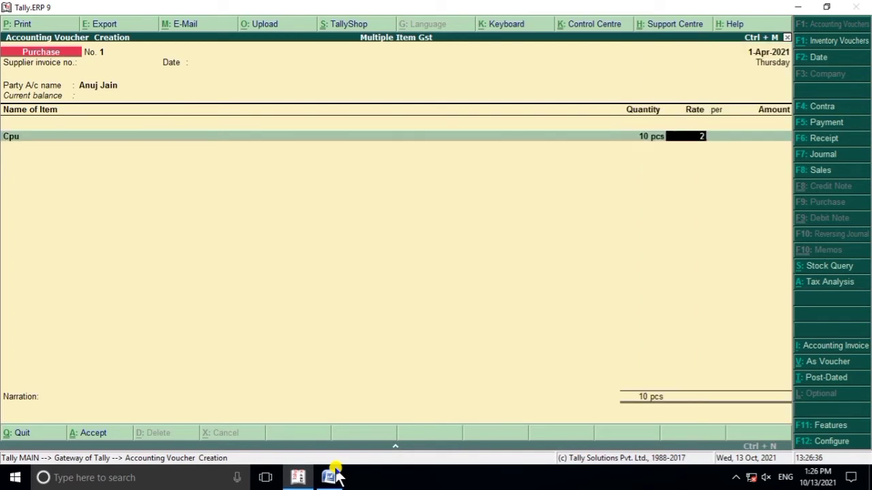
key("Return")
key("Return")
key("Return")
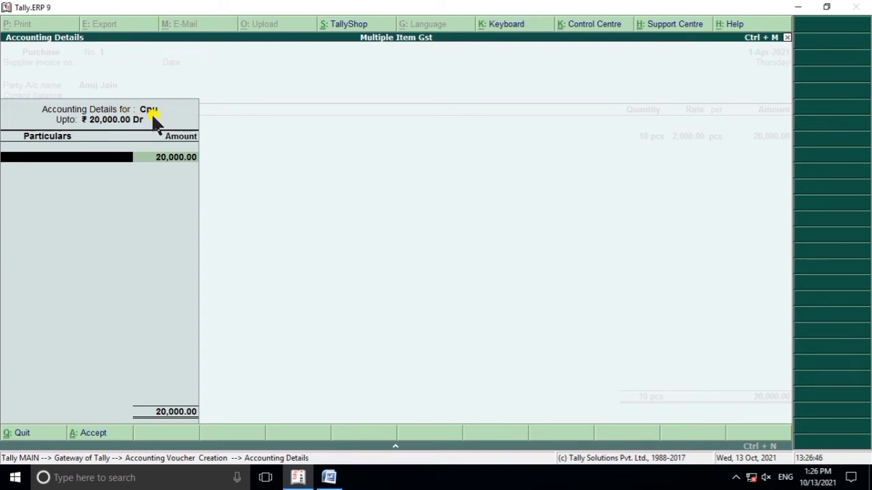
Check Cpu's GST rate in Word, and allocate its full amount to the Local Purchase 4% ledger in Tally
type("P")
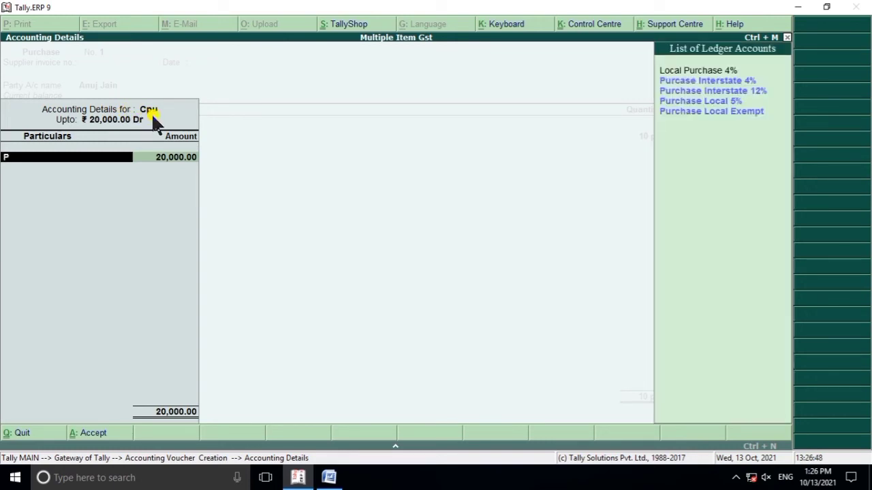
key("Down")
key("Down")
key("Down")
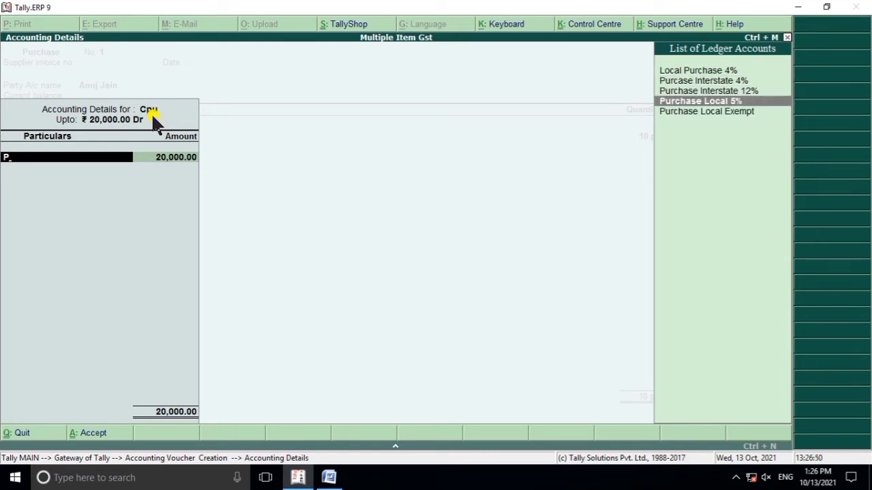
key("Up")
key("Up")
key("Up")
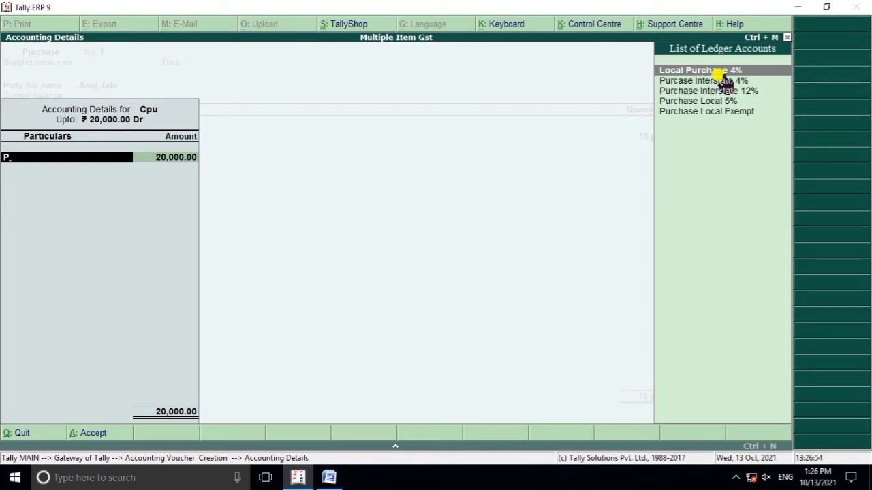
left_click(329, 477)
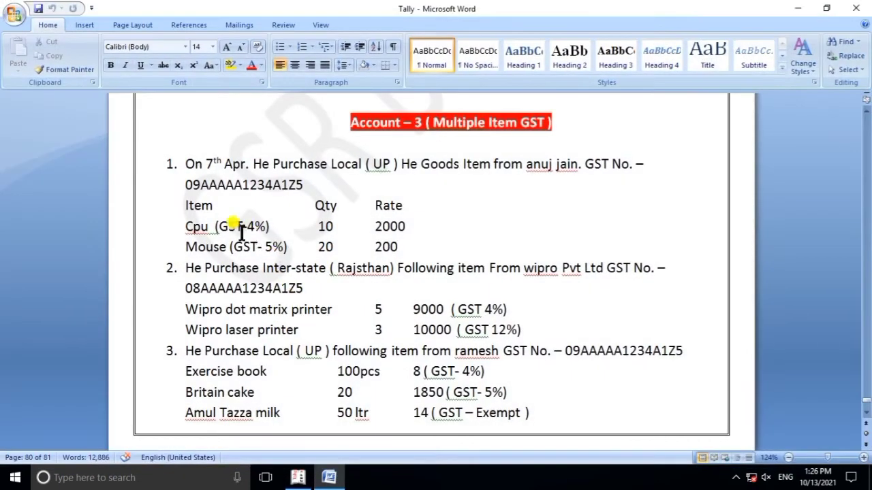
left_click(329, 477)
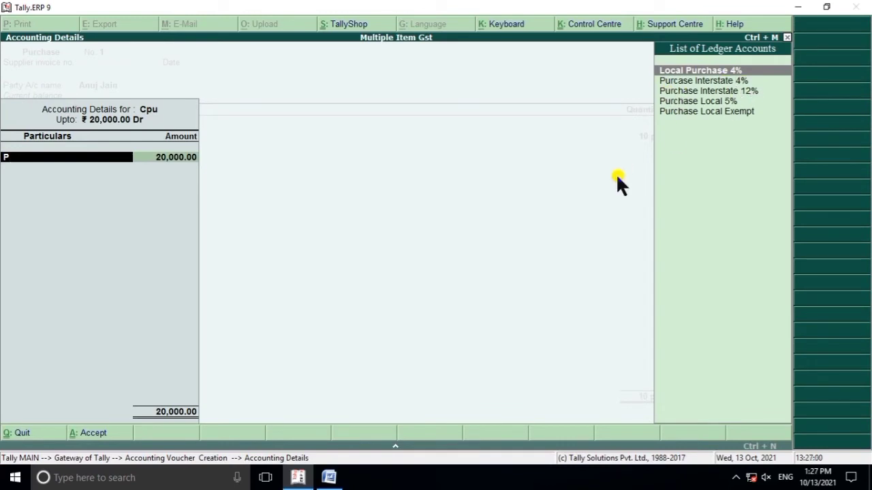
key("Return")
key("Return")
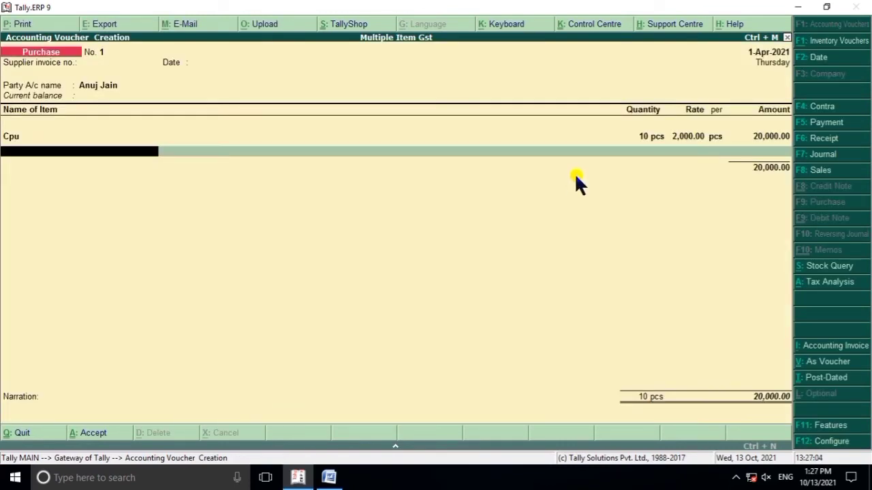
Look up the second item in Word, and enter Mouse in the Tally voucher with quantity 20 pcs and rate 200
left_click(329, 478)
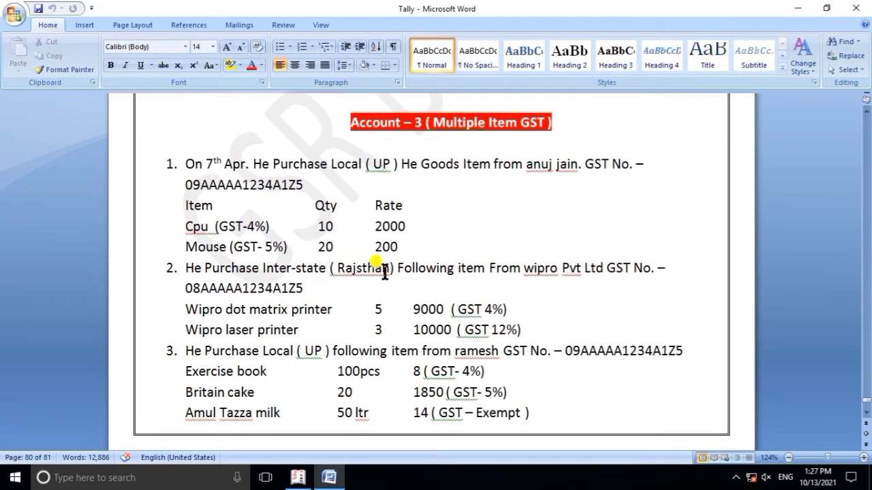
left_click(343, 468)
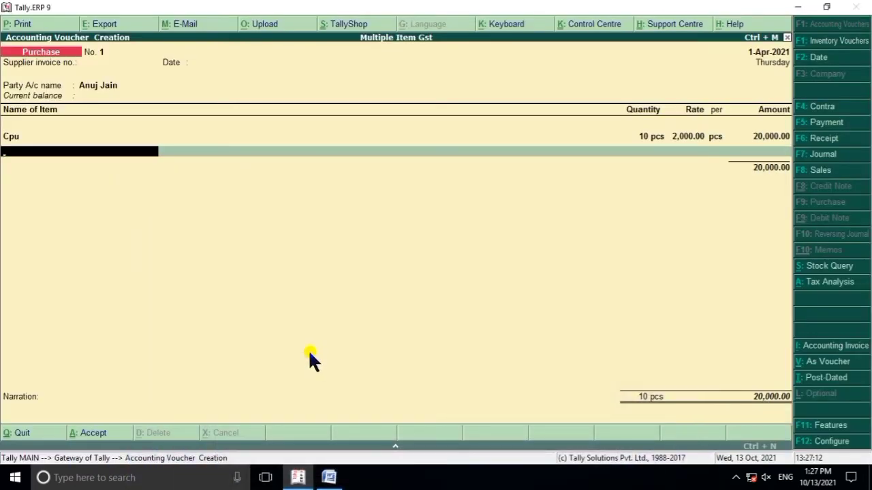
type("m")
key("Return")
type("20")
key("Return")
type("200")
key("Return")
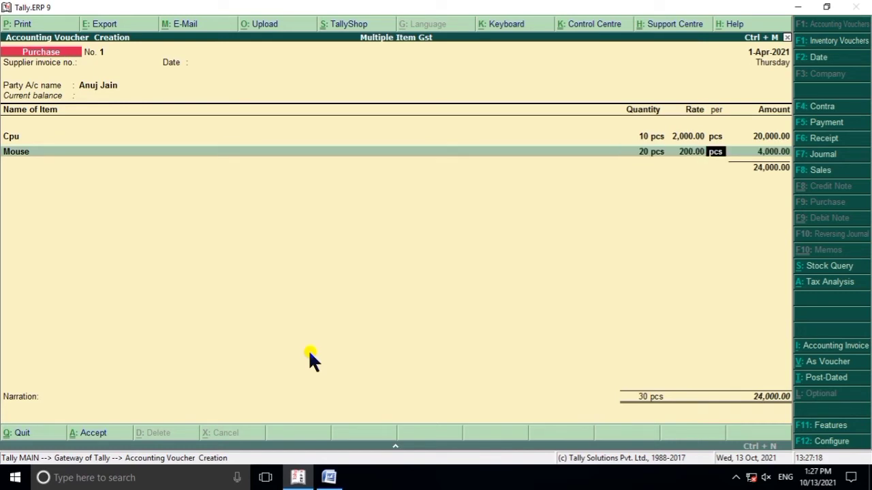
key("Return")
key("Return")
Allocate the full Mouse amount to the Purchase Local 5% ledger
type("P")
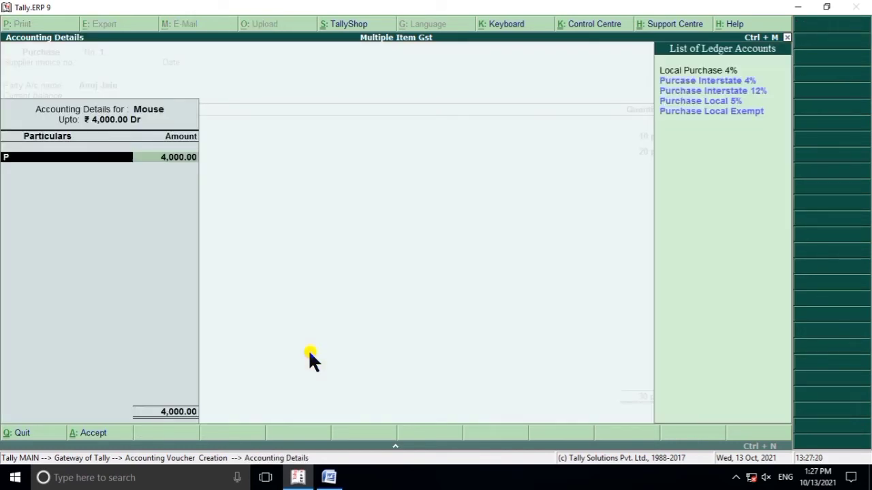
key("Down")
key("Down")
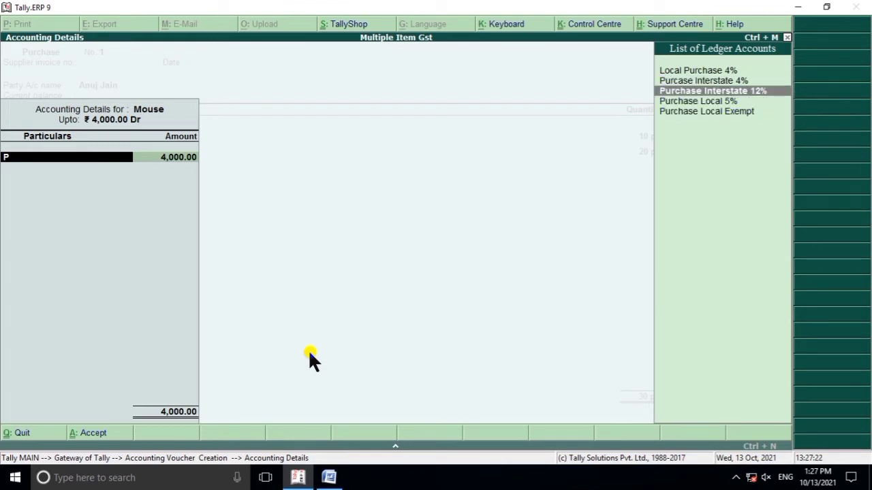
key("Down")
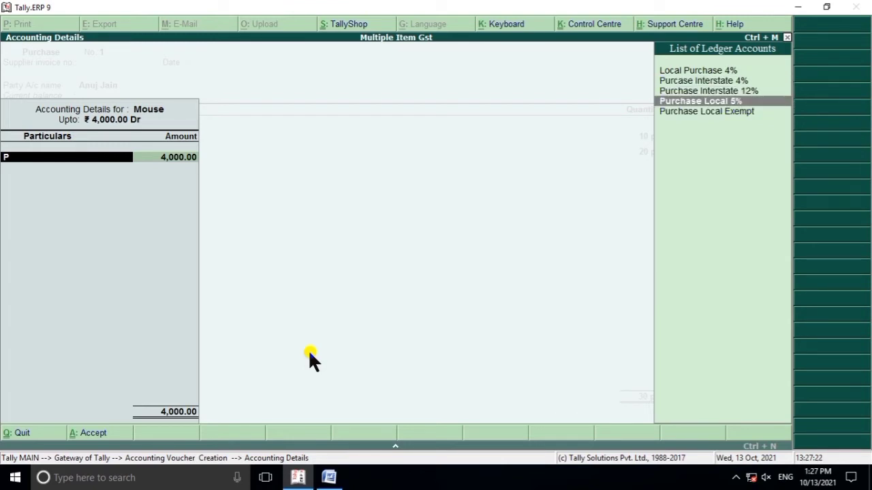
left_click(728, 105)
key("Return")
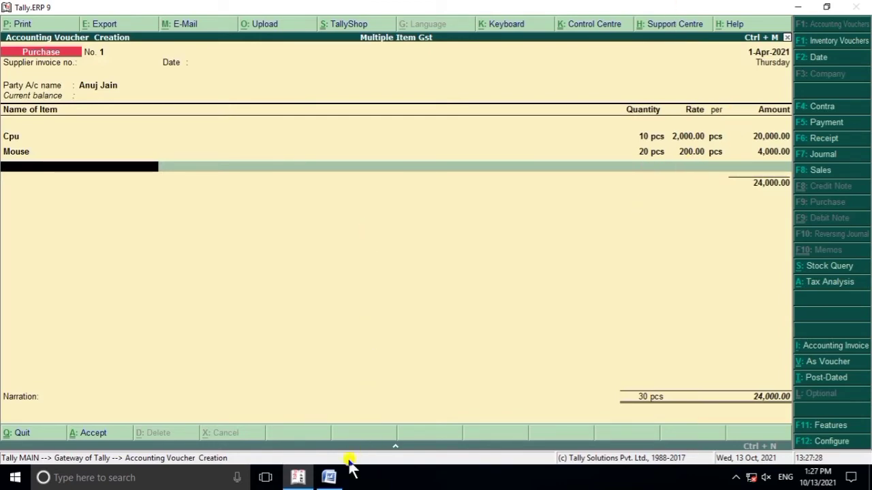
Check the first purchase's items in Word, and close the item list of the Tally voucher after Mouse
left_click(328, 477)
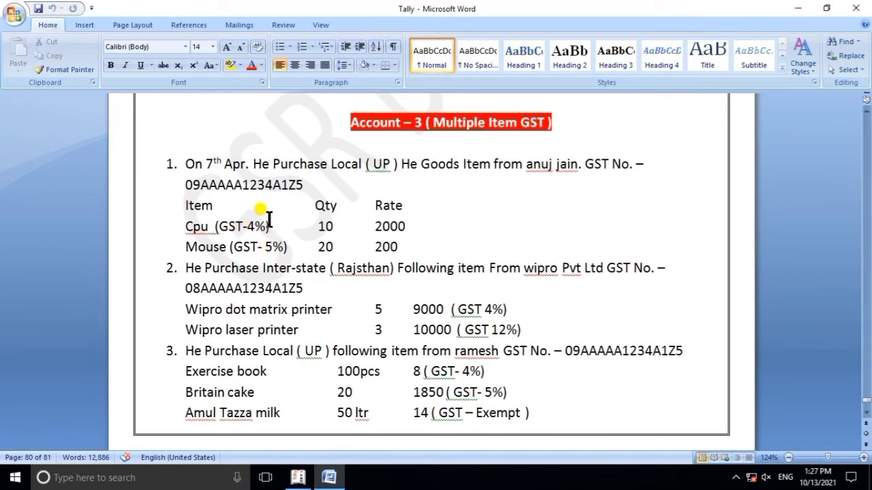
left_click(343, 479)
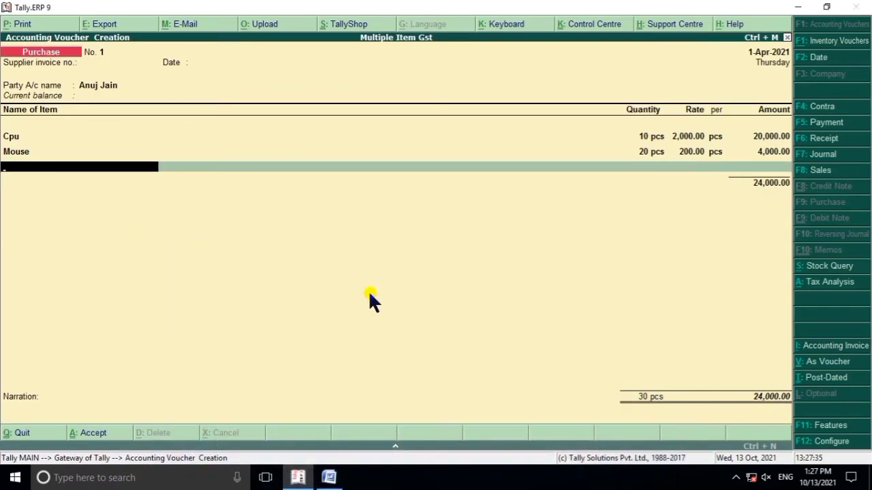
key("Return")
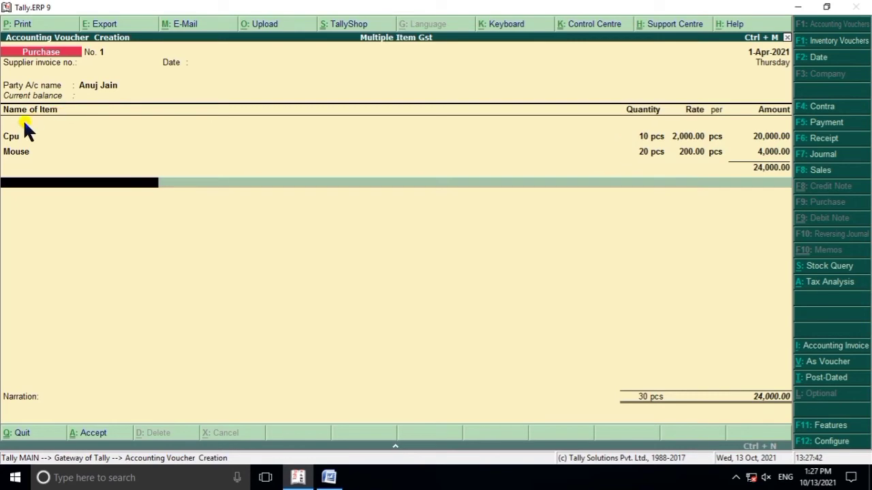
left_click(329, 478)
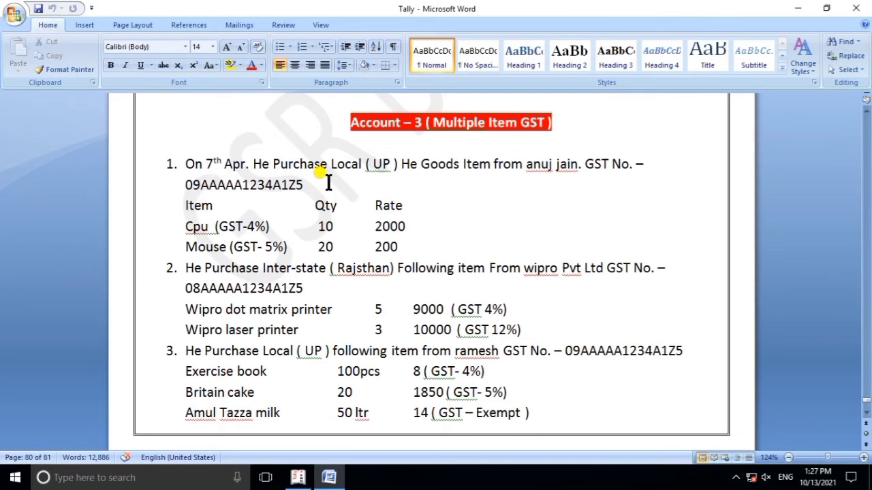
left_click(329, 477)
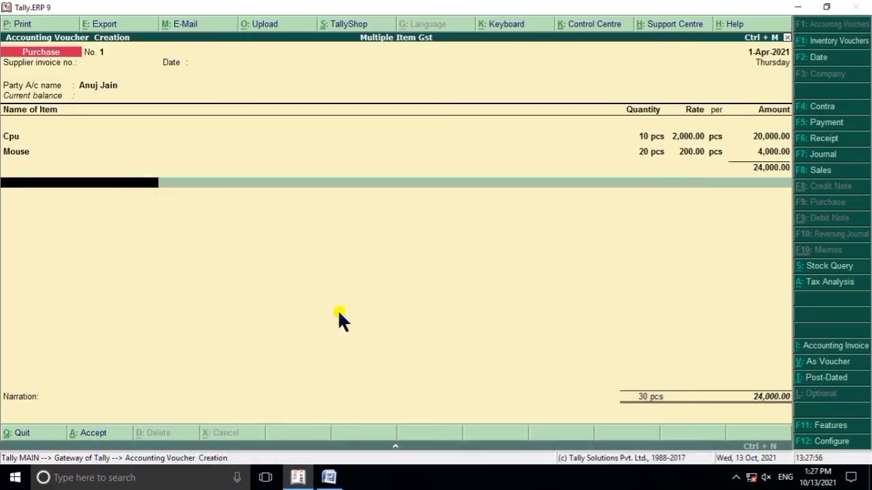
Add the Sgst 4% and Cgst 4% tax ledgers below the items in the purchase voucher
type("S")
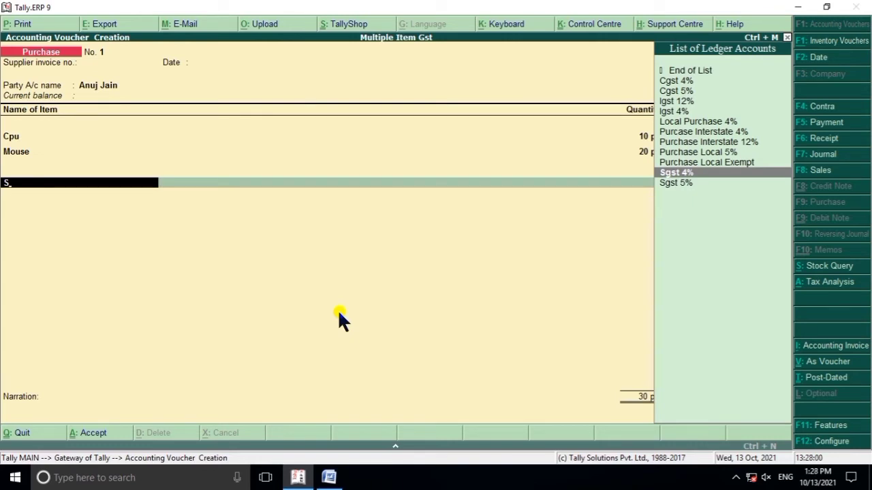
key("Return")
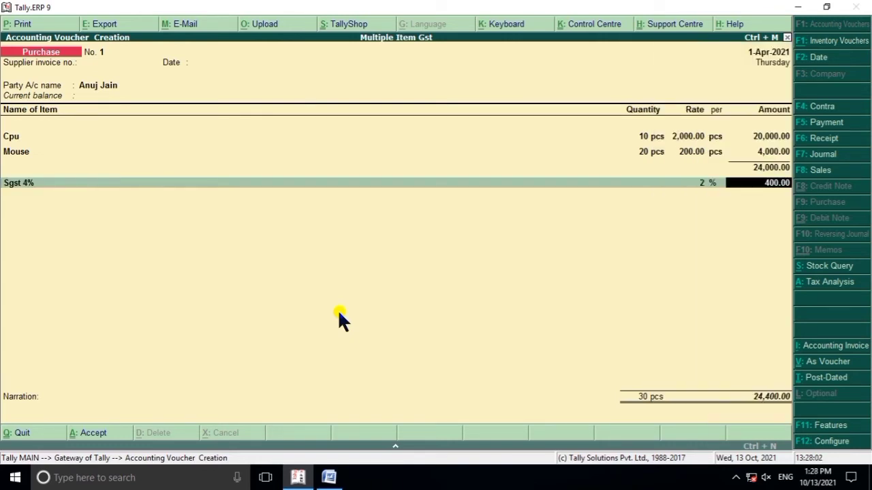
key("Return")
type("C")
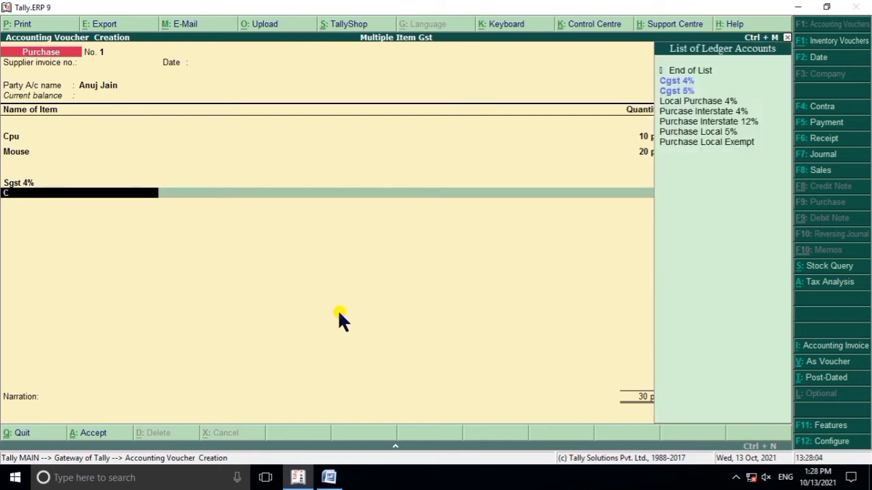
key("Return")
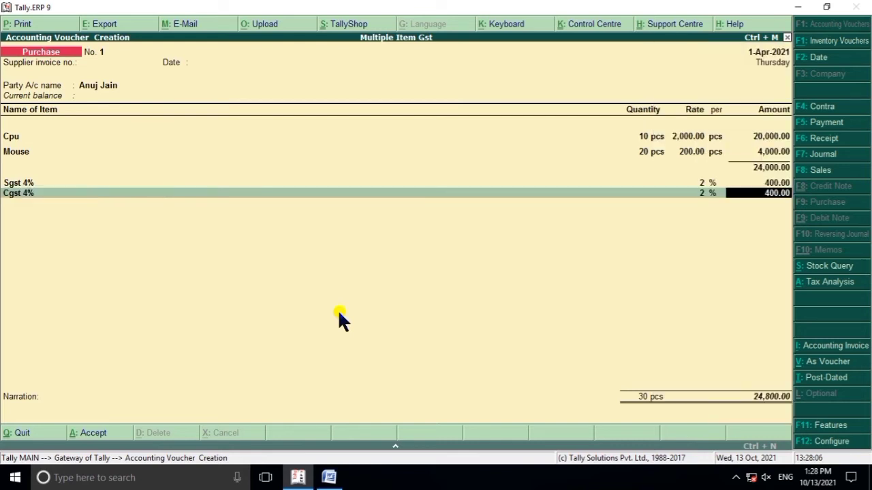
key("Return")
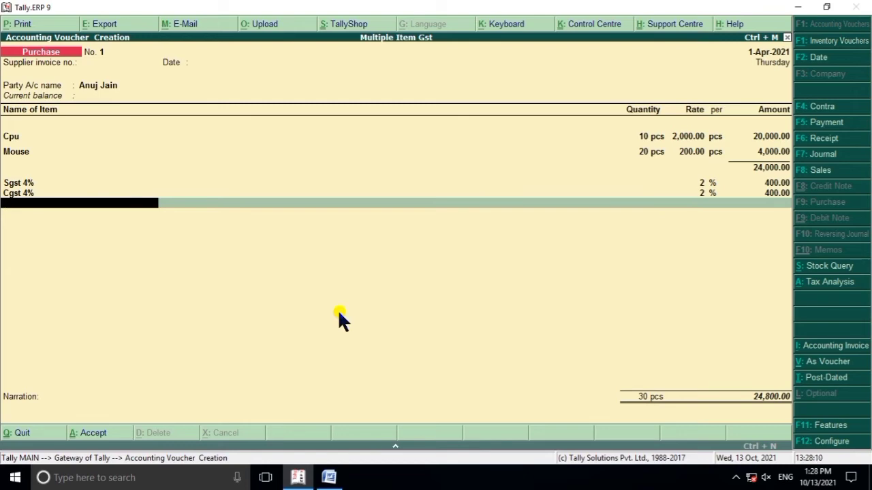
Check Mouse's GST rate in Word, and add the Sgst 5% and Cgst 5% tax ledgers to the Tally voucher
type("S")
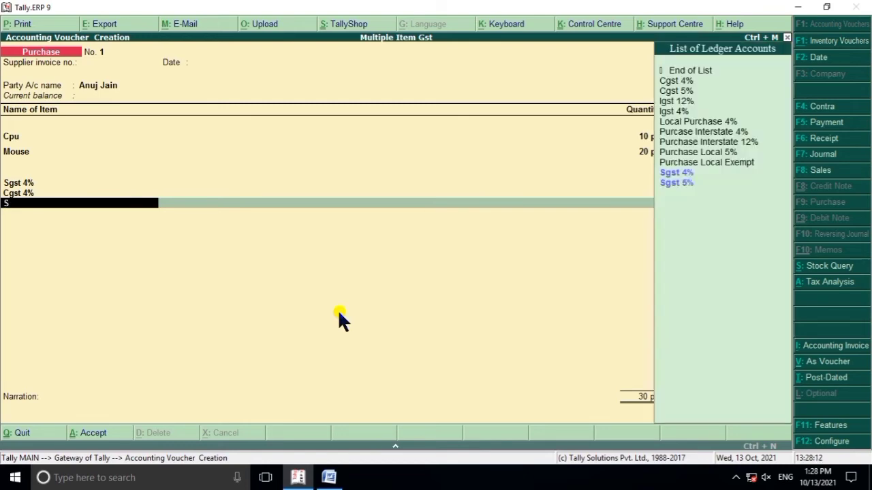
left_click(329, 477)
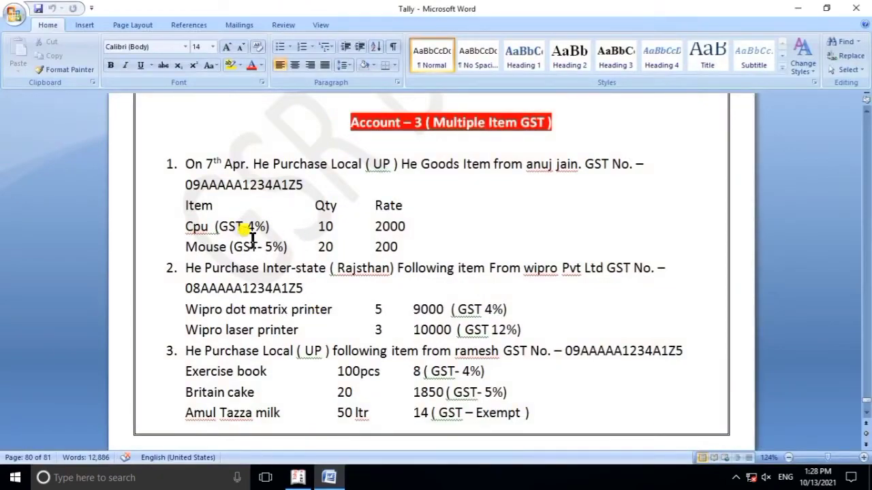
left_click(329, 477)
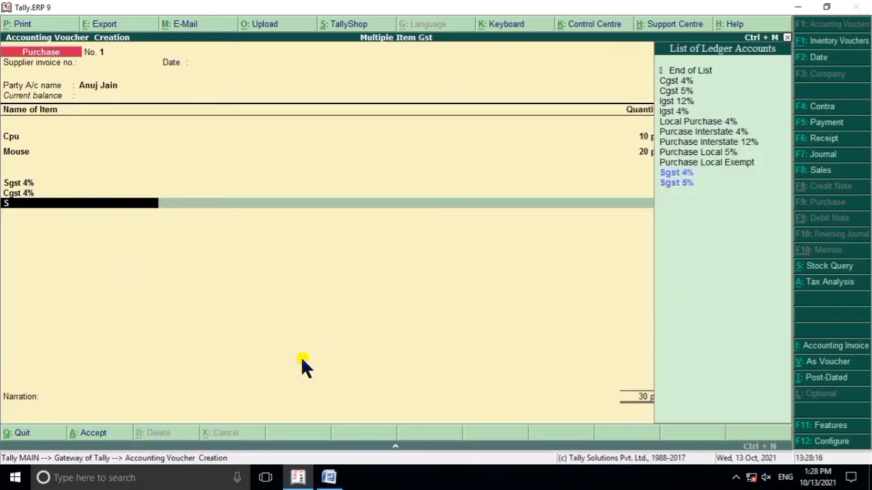
key("Down")
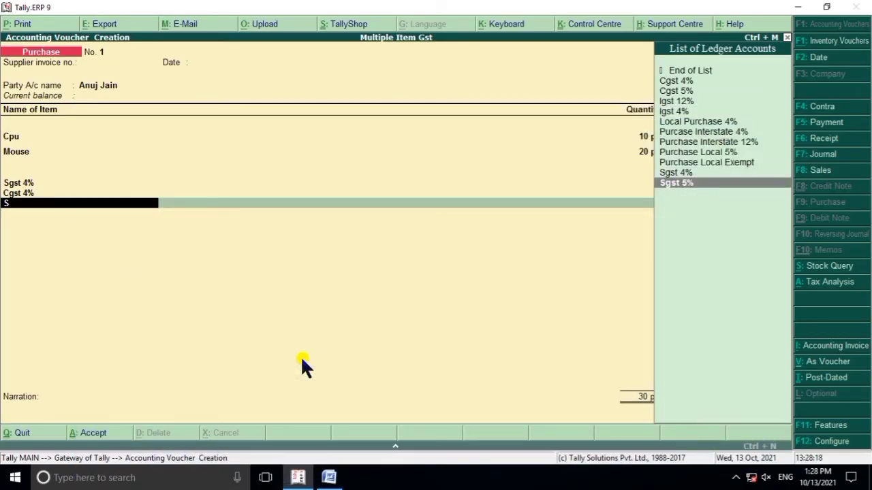
key("Return")
key("Return")
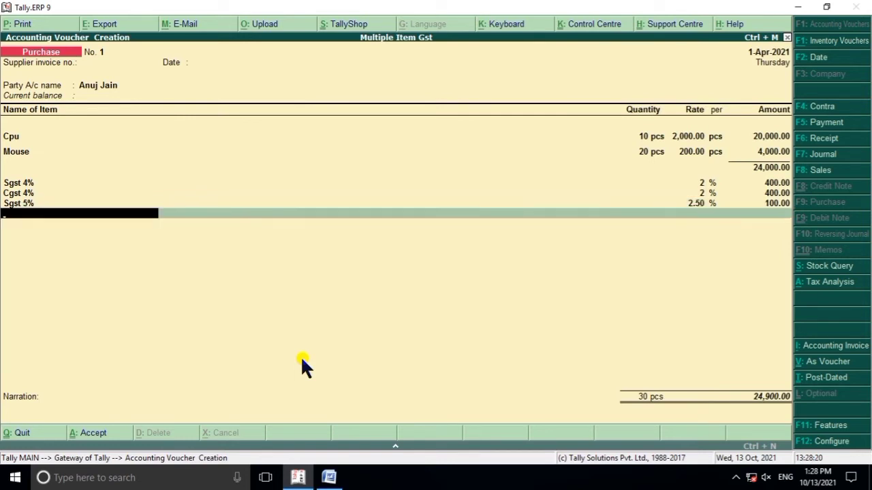
type("C")
key("Down")
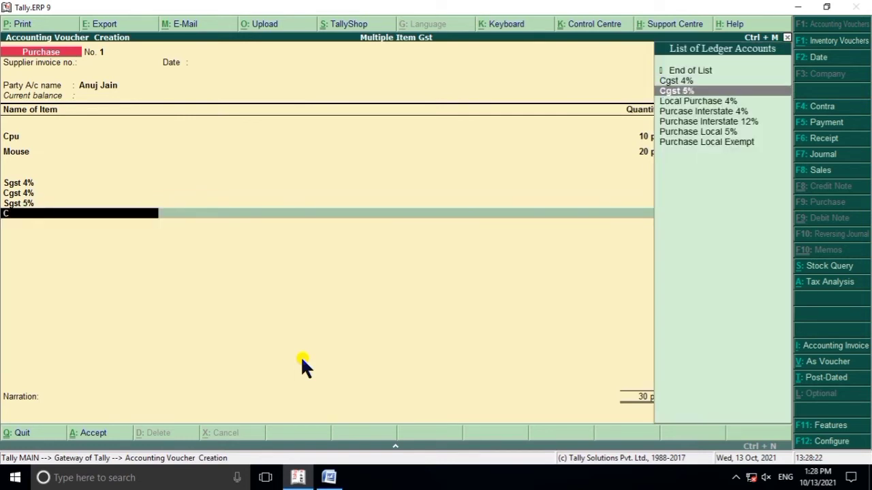
key("Return")
key("Return")
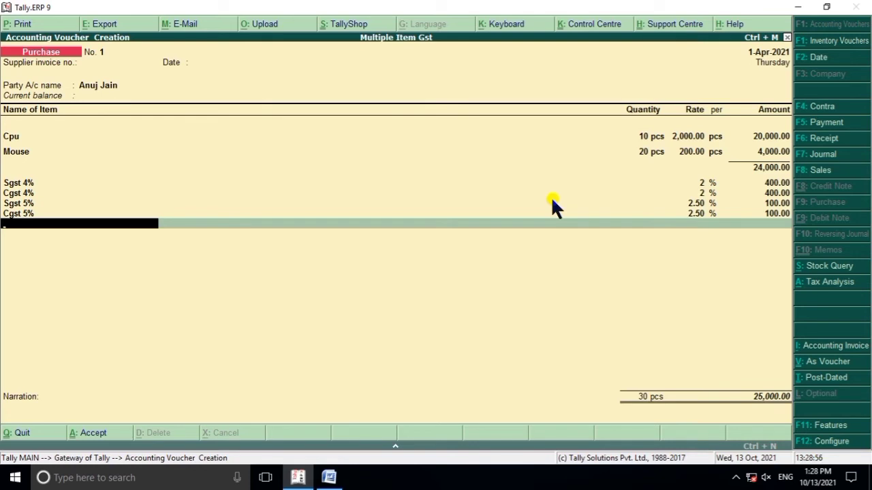
Review the voucher's tax analysis in detailed form, and return to the voucher
key("alt+a")
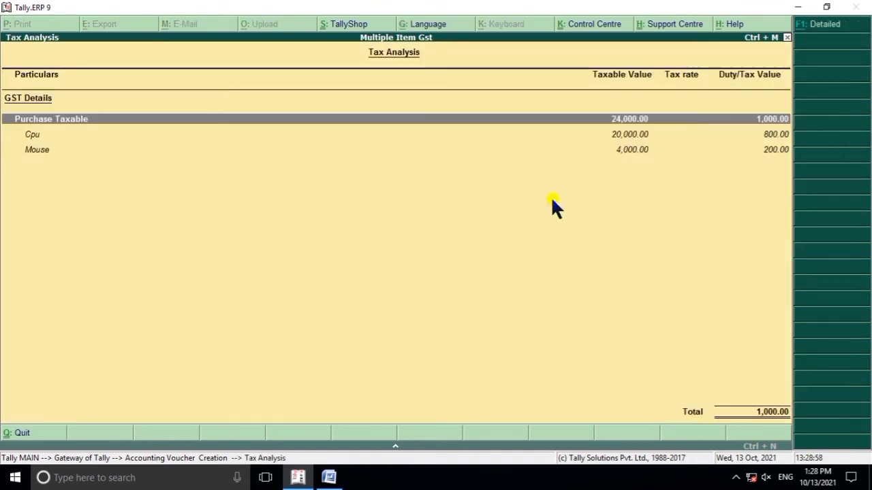
key("alt+F1")
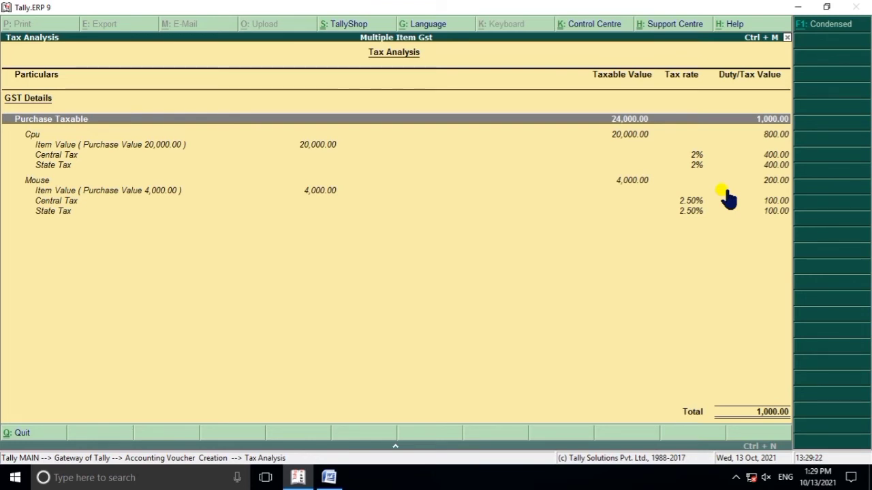
key("Escape")
End the tax ledger list, leave the narration blank, and save the first purchase voucher
key("Return")
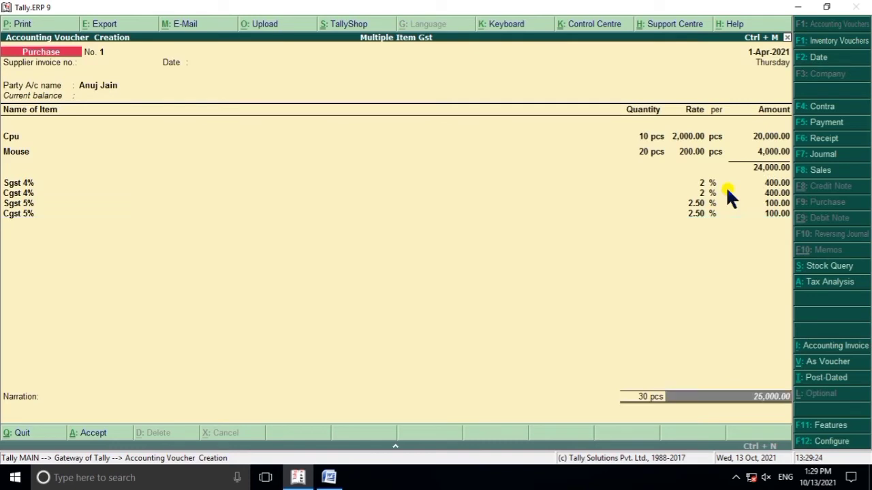
key("Return")
key("Return")
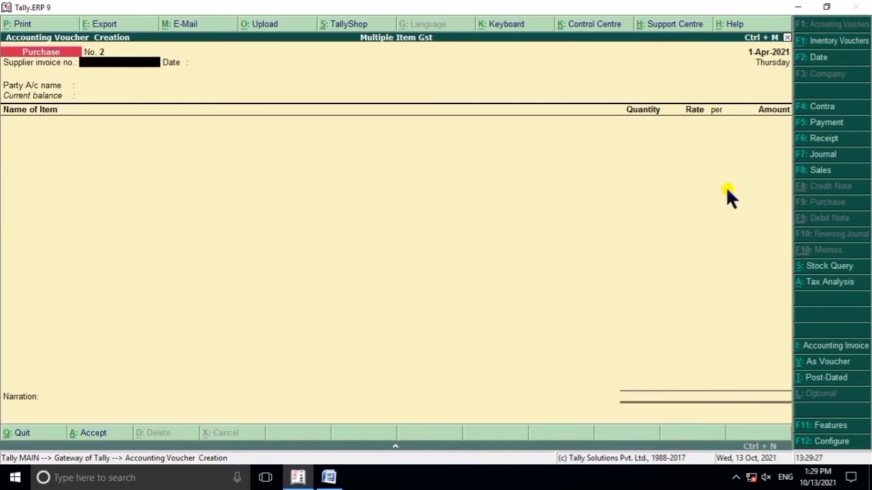
Look up the second purchase in Word, and set Wipro Pvt Ltd as the new Tally voucher's party, accepting its supplier details
left_click(329, 478)
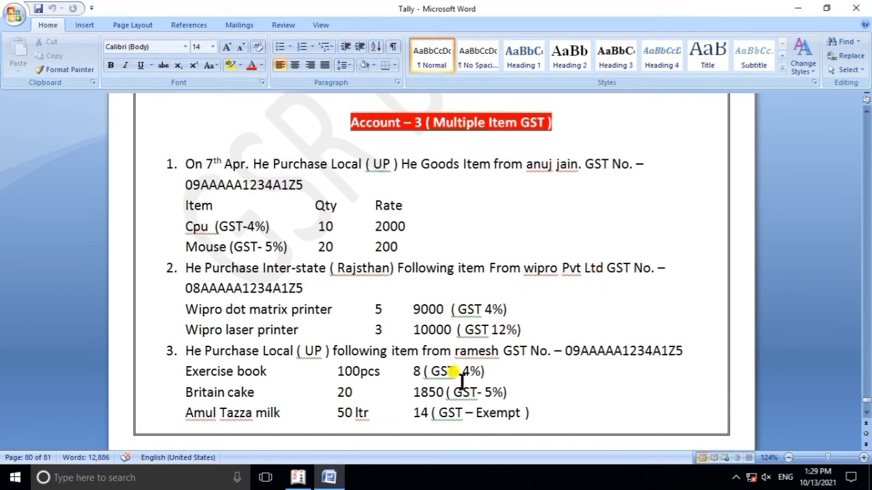
left_click(360, 477)
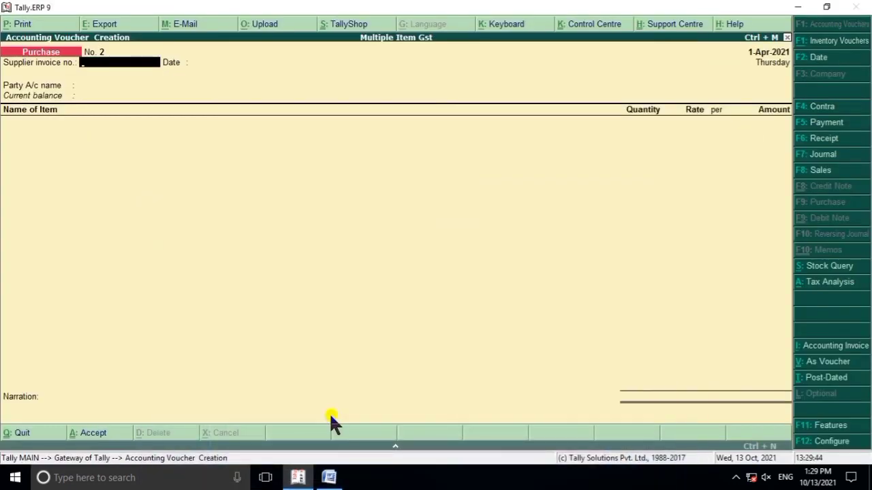
key("Return")
key("Return")
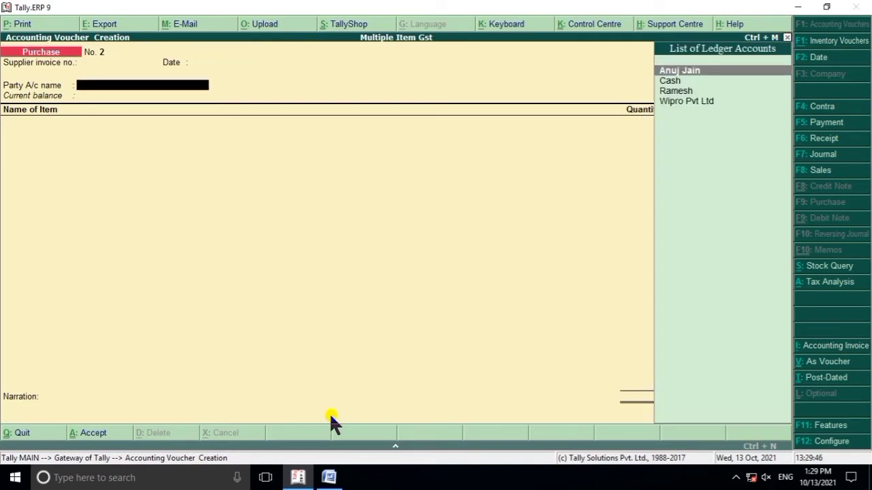
type("W")
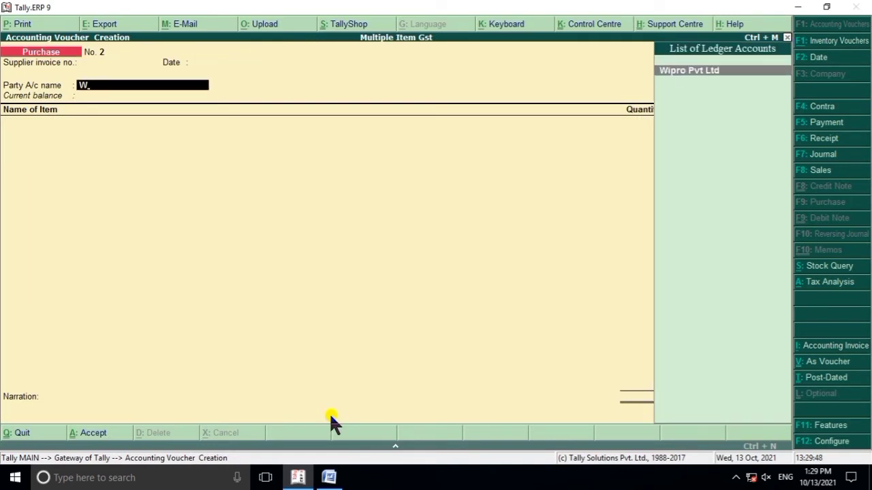
key("Return")
key("Return")
key("Return")
key("Return")
key("Return")
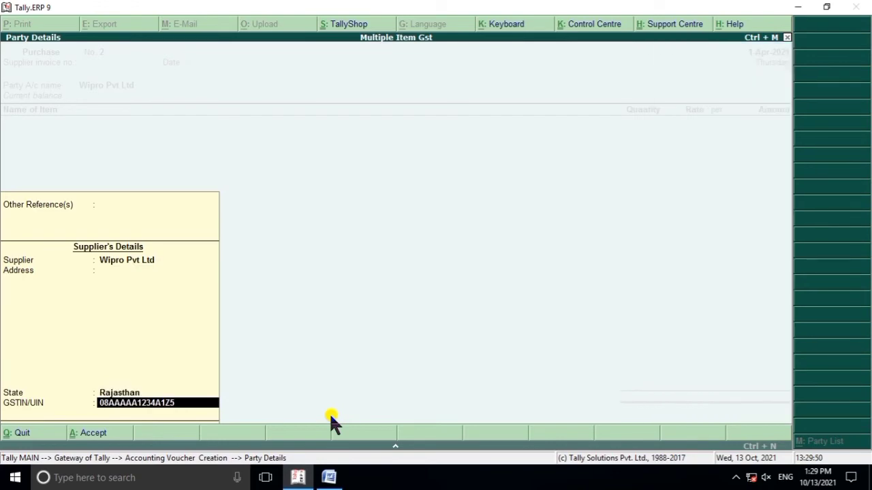
key("Return")
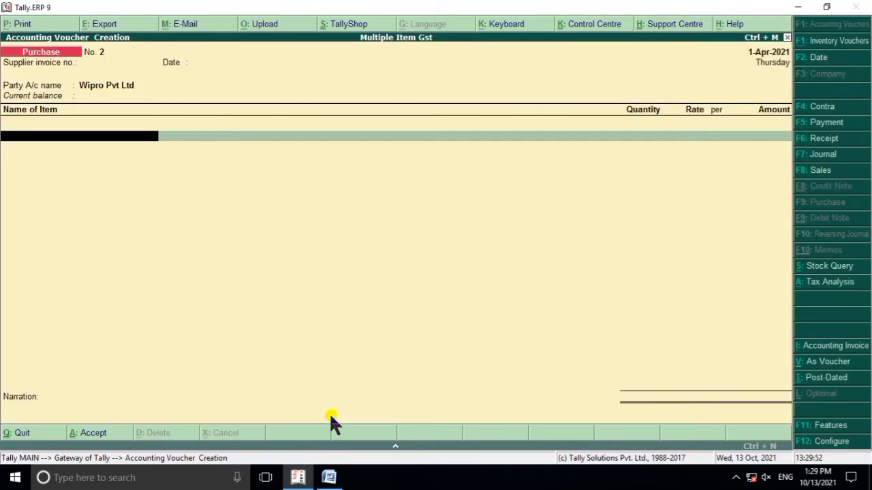
Look up the second purchase's first item in Word, and enter Wipro Dot Metrix Printer in Tally with quantity 5 pcs and rate 9000
left_click(341, 482)
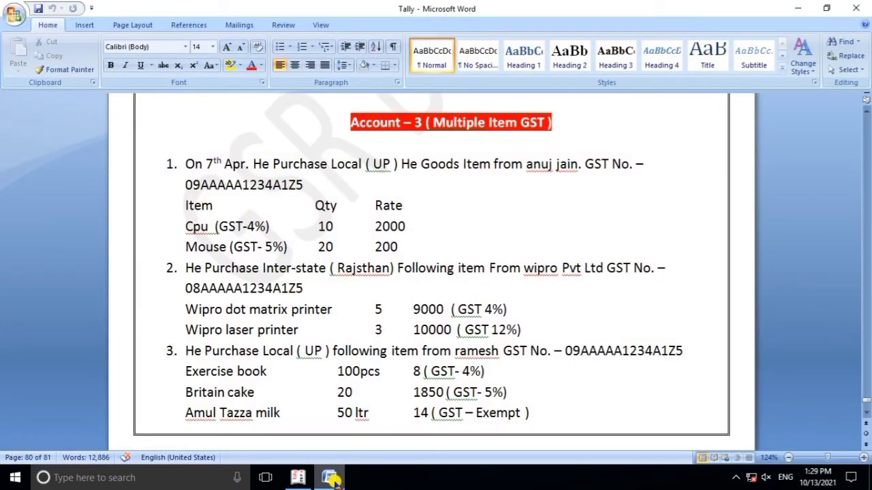
scroll(305, 356, "down", 1)
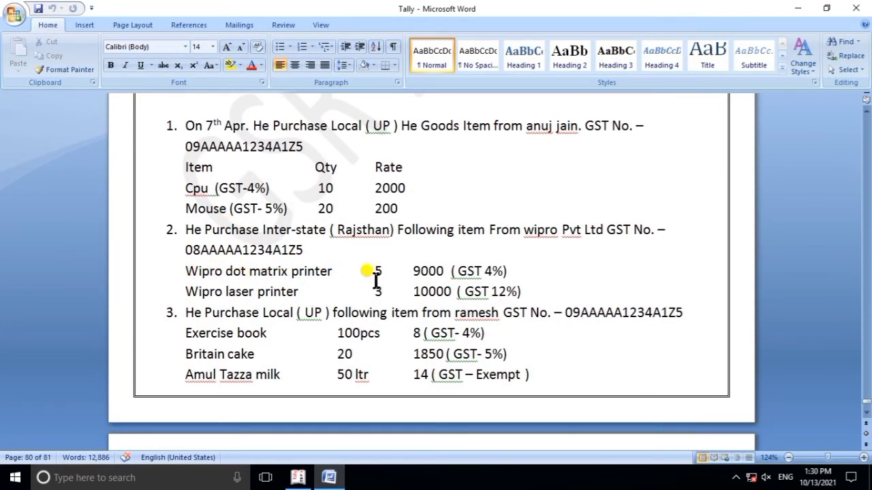
left_click(330, 478)
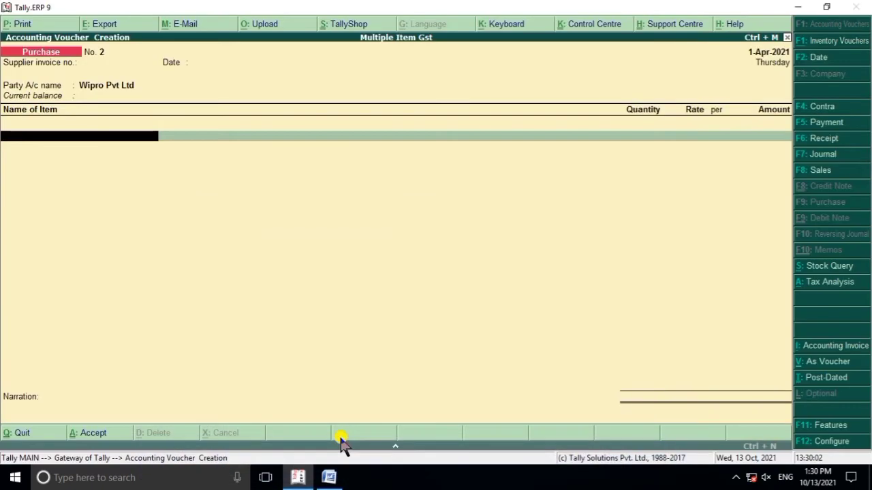
type("W")
key("Down")
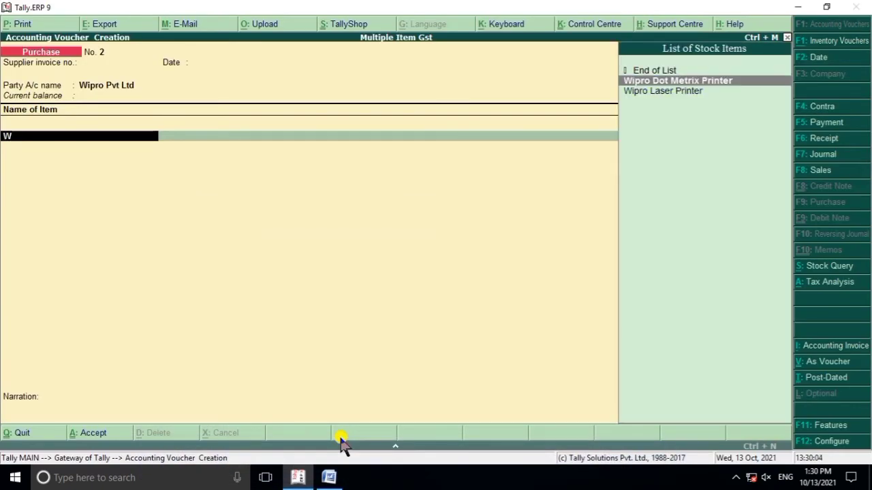
key("Return")
type("5")
key("Return")
type("9000")
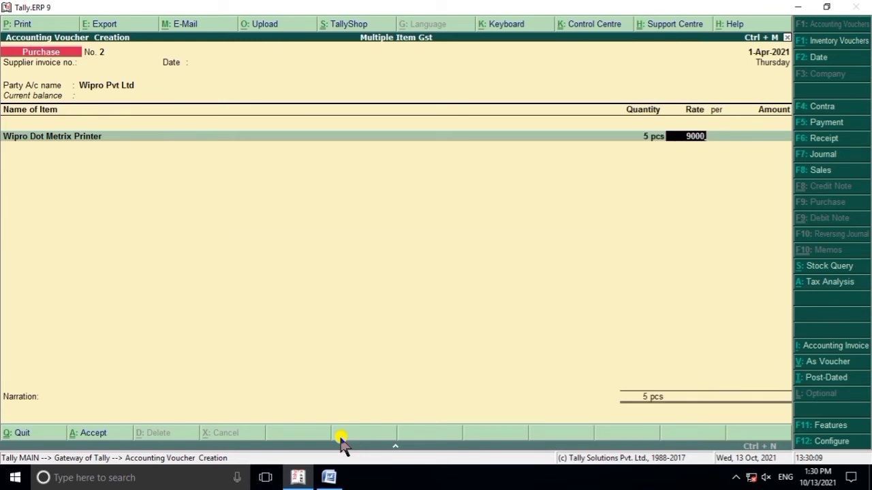
key("Return")
key("Return")
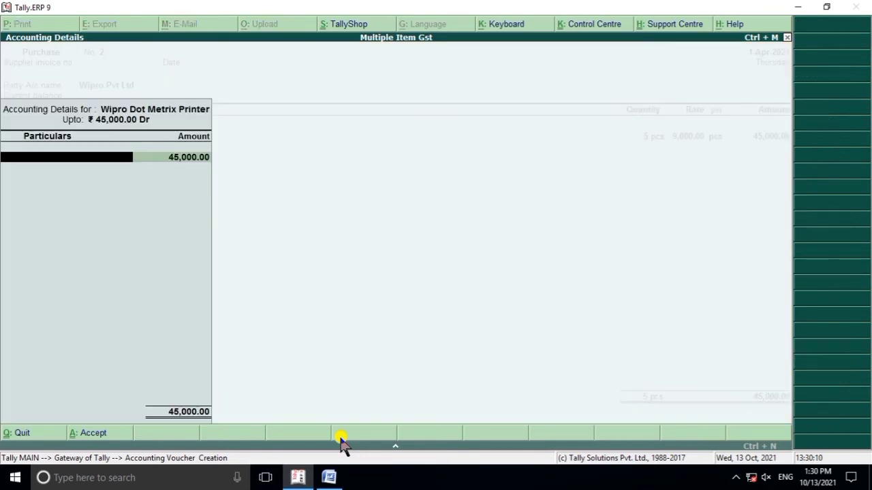
Check the dot matrix printer's GST rate in Word, and allocate its amount in Tally to the Purcase Interstate 4% ledger
type("P")
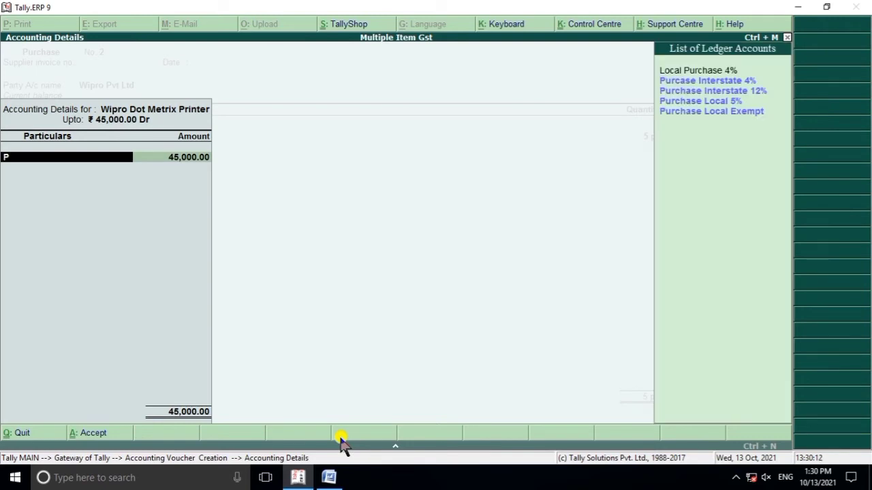
key("Down")
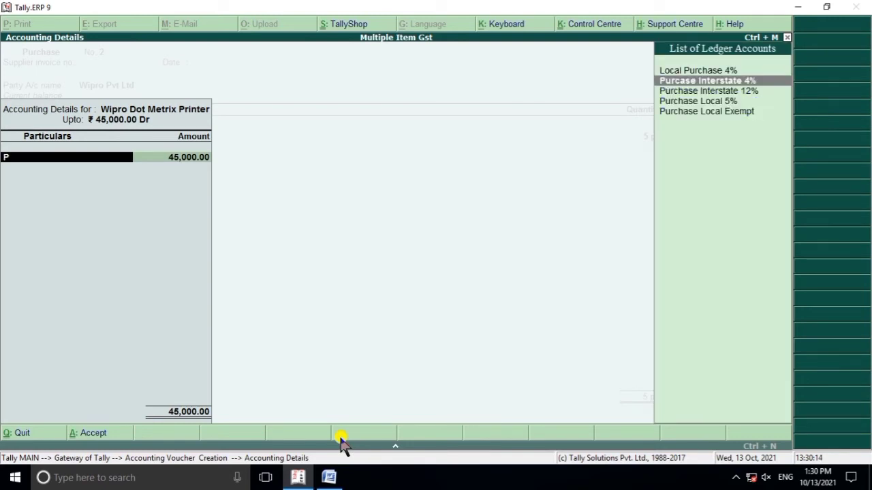
left_click(328, 478)
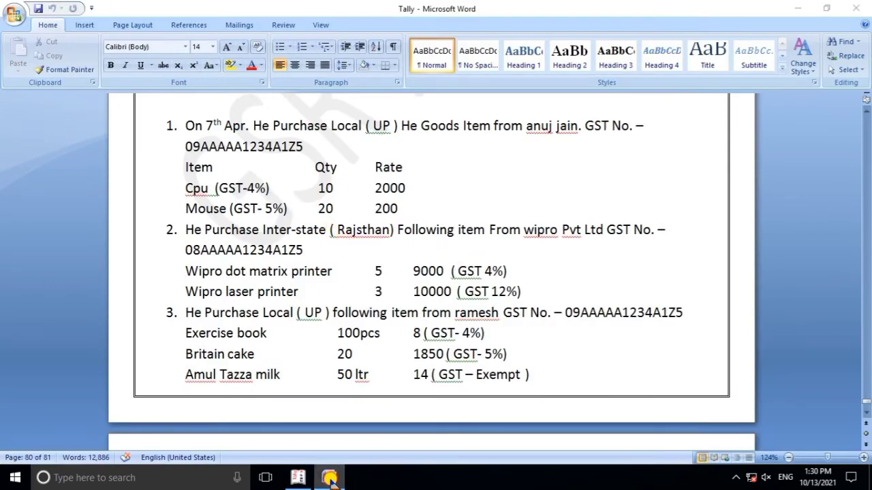
left_click(297, 478)
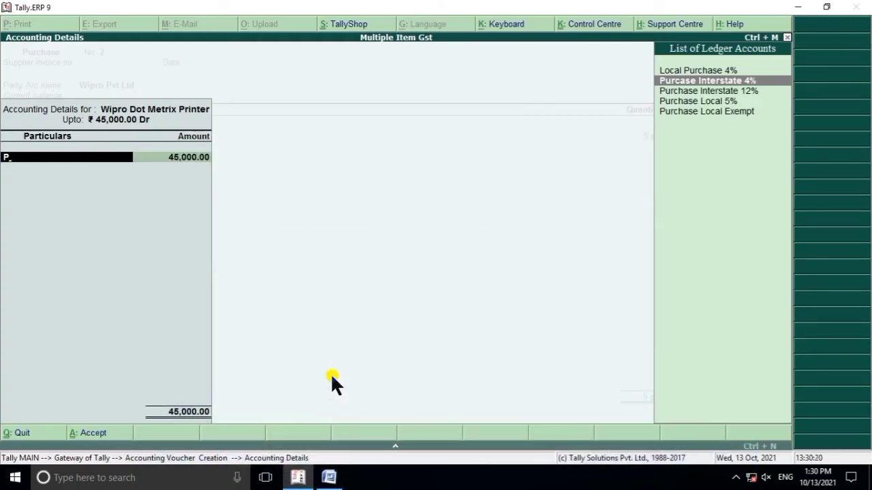
left_click(735, 81)
key("Return")
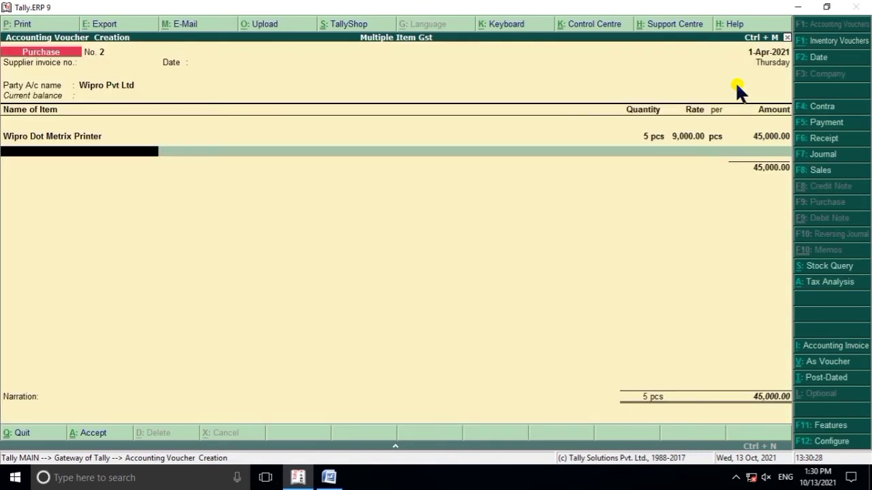
Add Wipro Laser Printer as the voucher's second item, with quantity 3 pcs and rate 10000 as listed in Word
type("W")
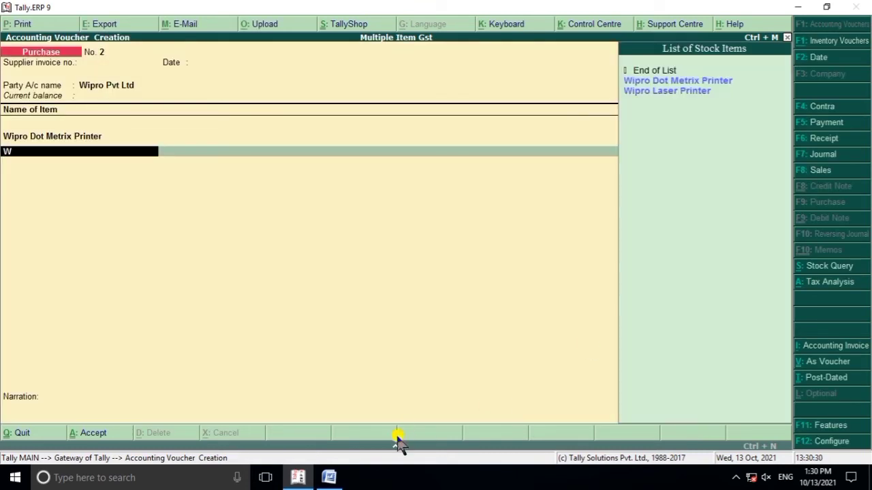
key("Down")
key("Down")
key("Return")
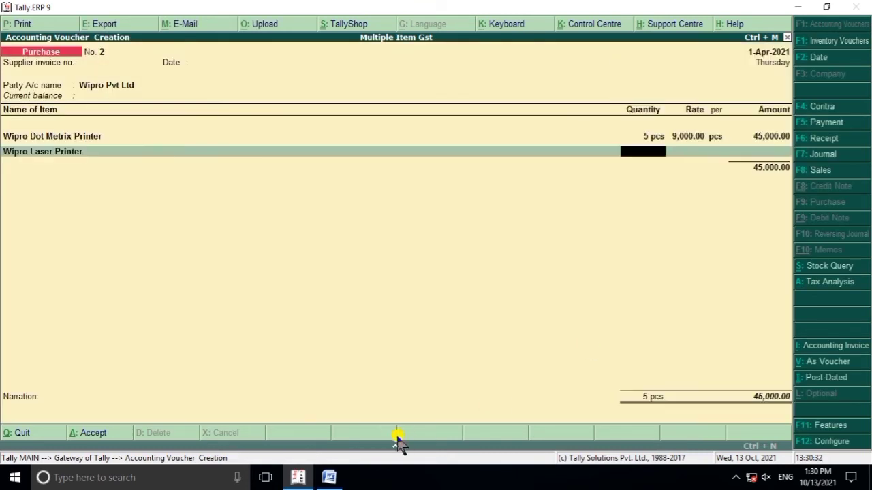
left_click(329, 477)
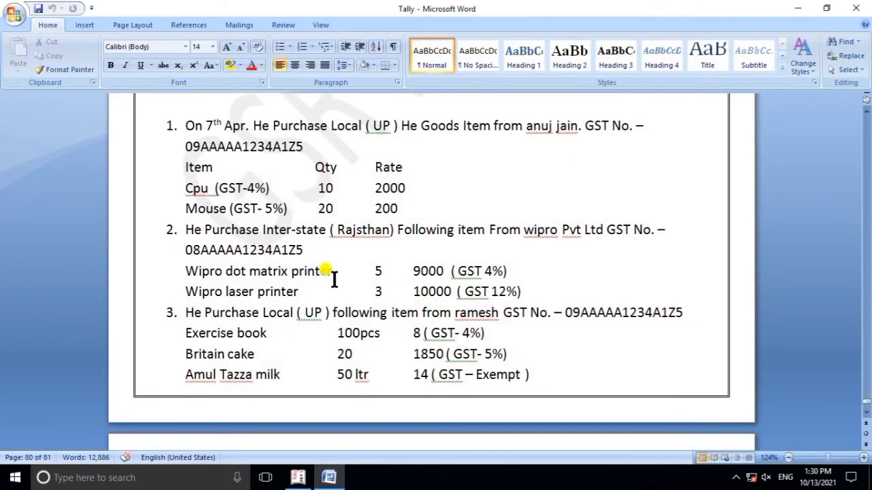
left_click(330, 478)
type("3")
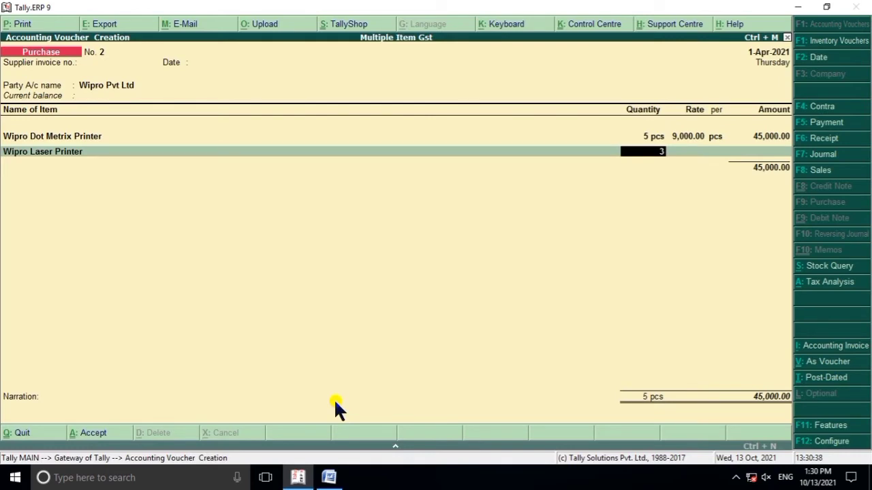
key("Return")
type("10,0")
type("000")
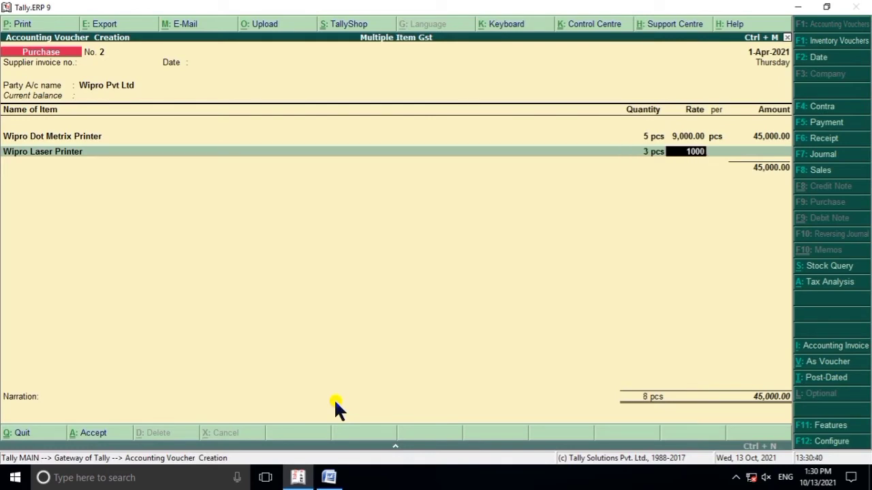
key("Return")
key("Return")
key("Return")
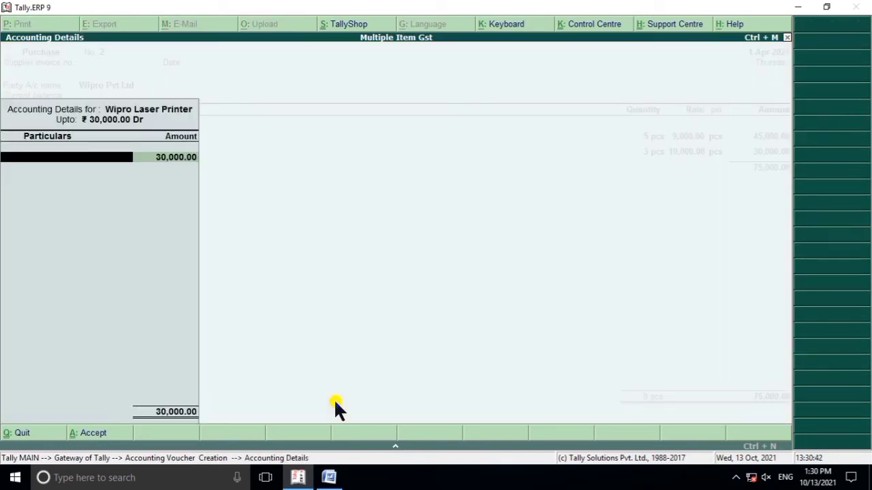
Check the laser printer's GST rate in Word, and allocate its amount in Tally to the Purchase Interstate 12% ledger
type("P")
left_click(328, 478)
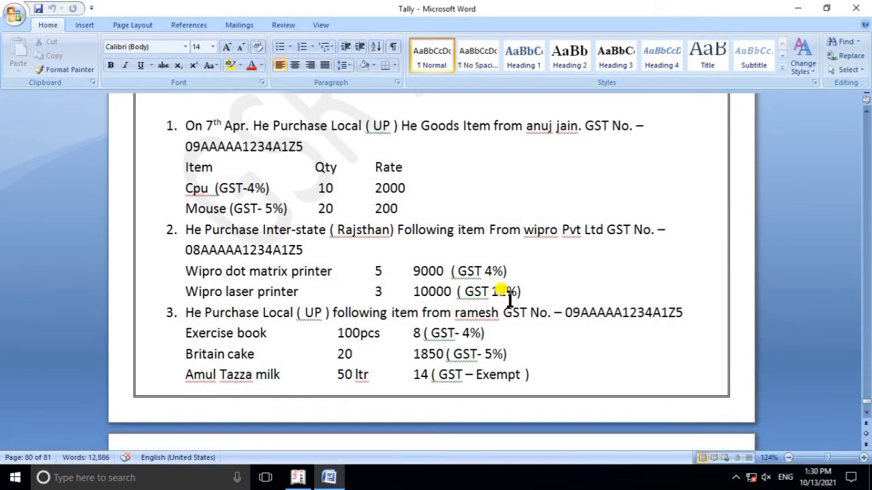
left_click(328, 478)
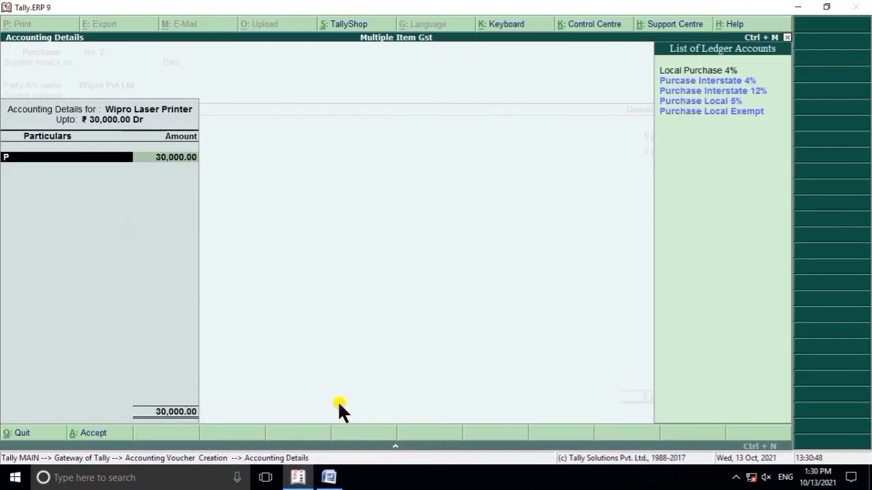
key("Return")
key("Down")
key("Down")
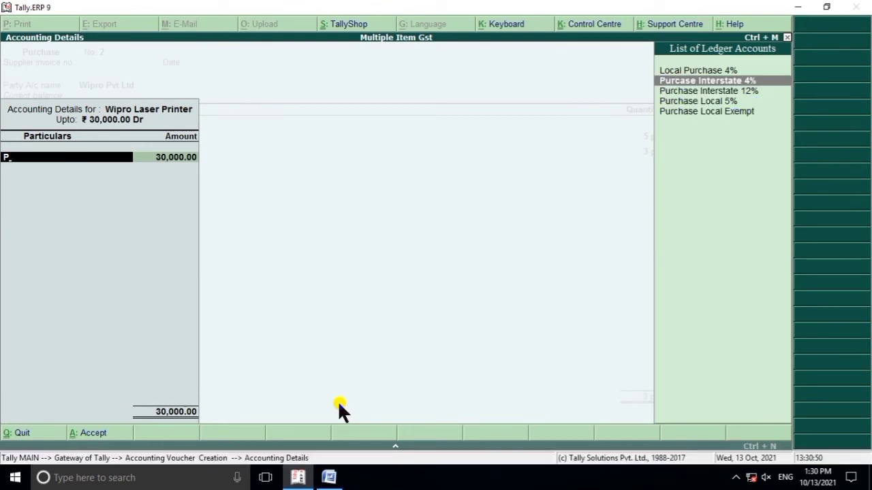
key("Return")
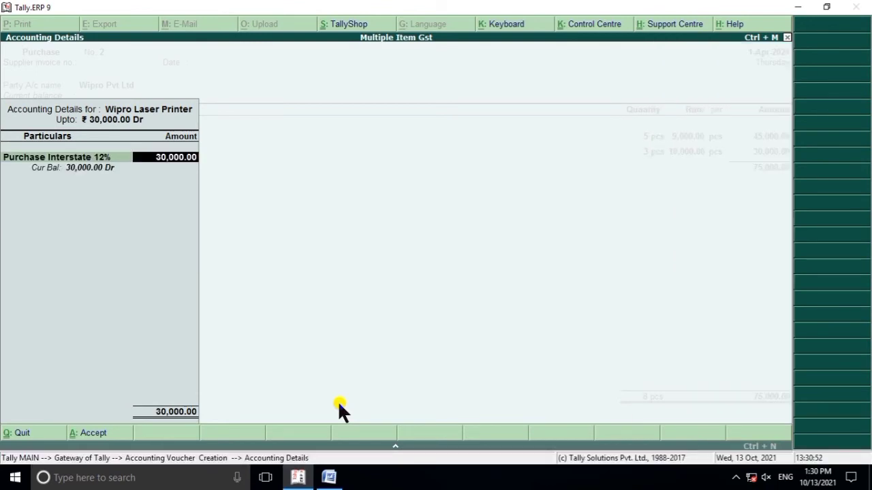
key("Return")
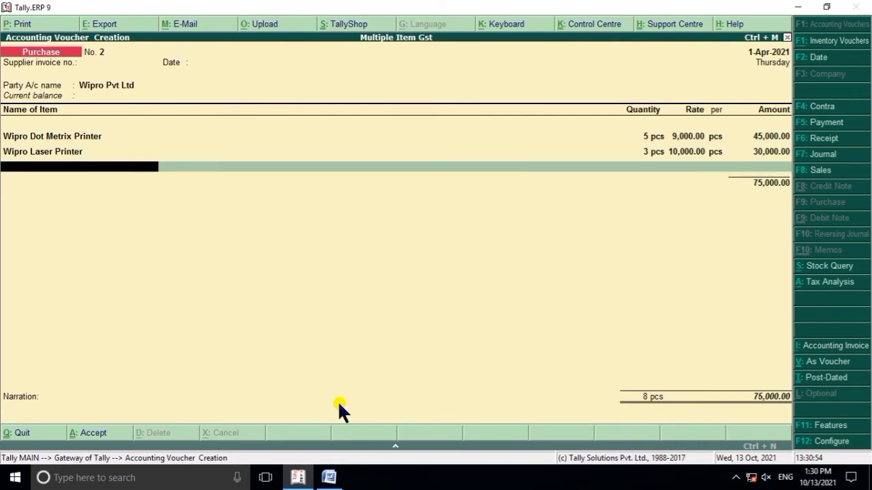
Check the second purchase's GST rates in Word, end the voucher's item list in Tally, and add the Igst 4% tax ledger
left_click(328, 477)
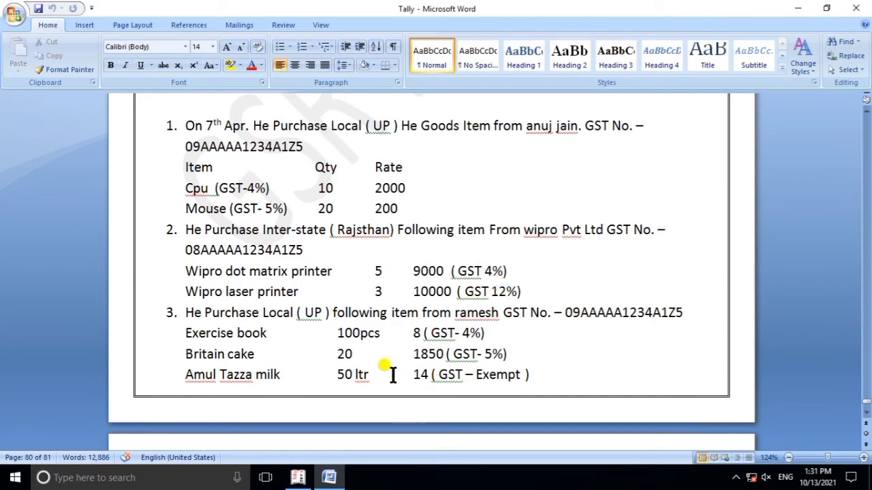
left_click(298, 477)
key("Return")
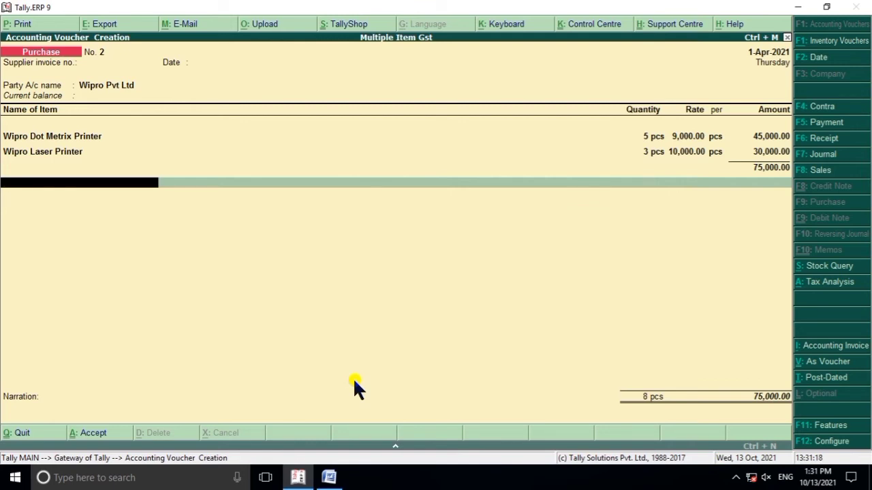
key("Return")
key("Down")
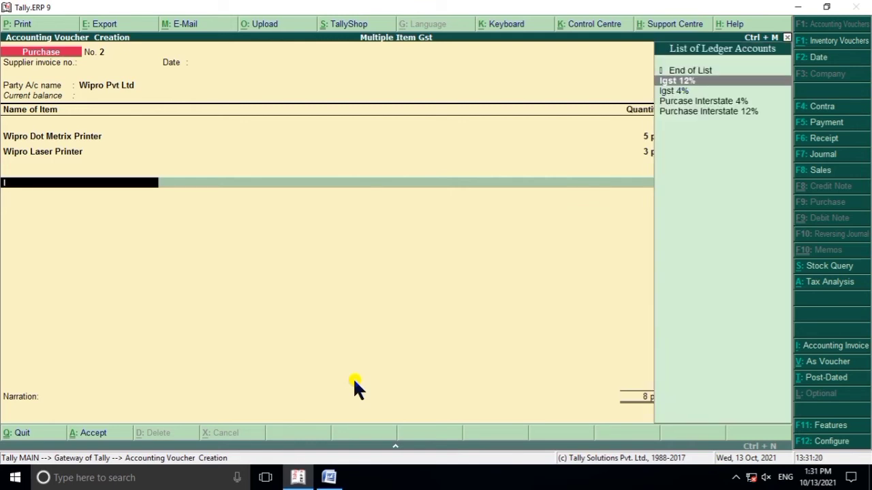
left_click(330, 476)
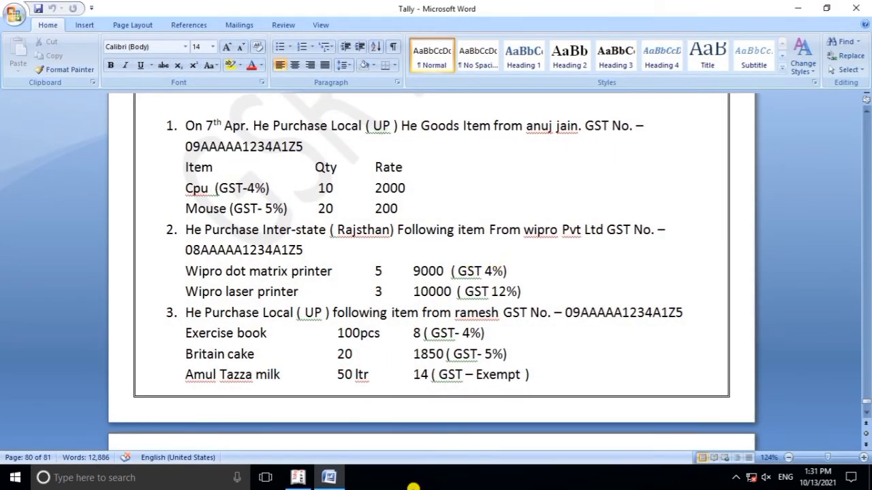
left_click(333, 478)
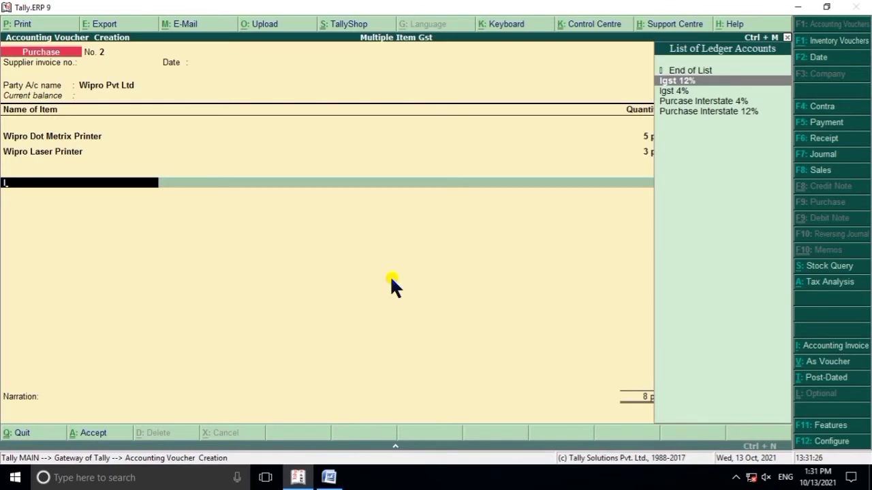
key("Return")
key("BackSpace")
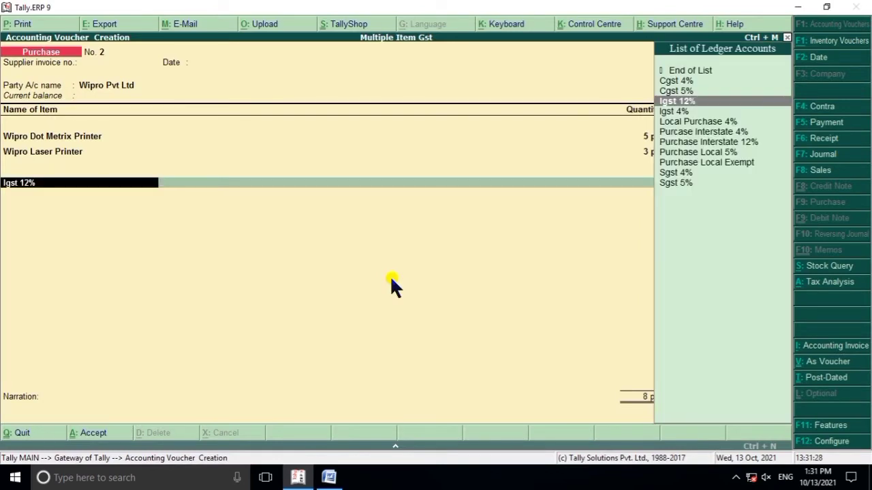
key("Up")
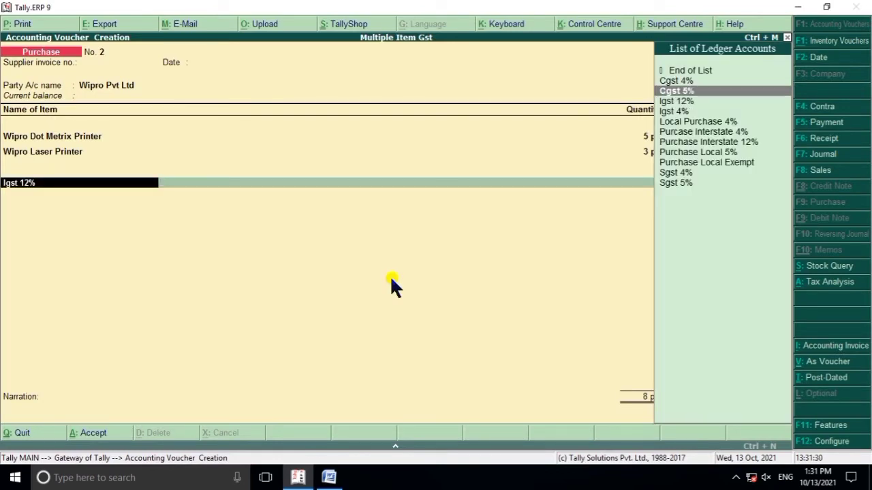
key("Down")
key("Down")
key("Down")
key("Up")
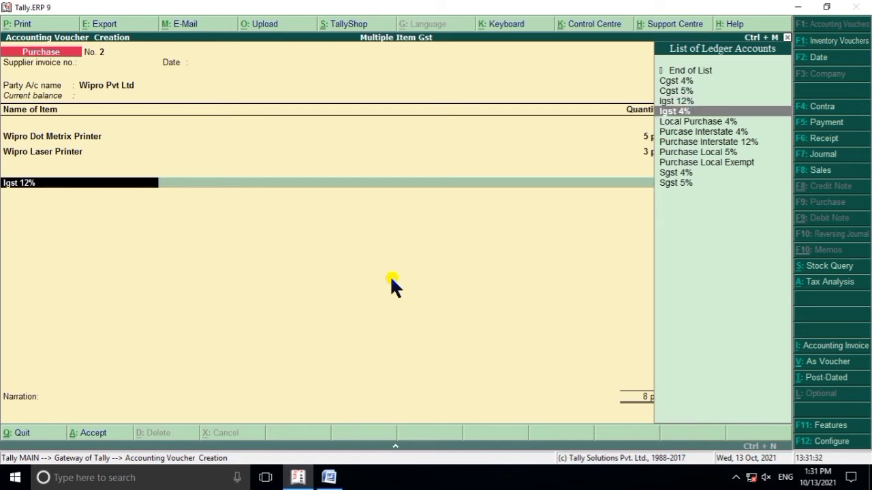
key("Return")
key("Return")
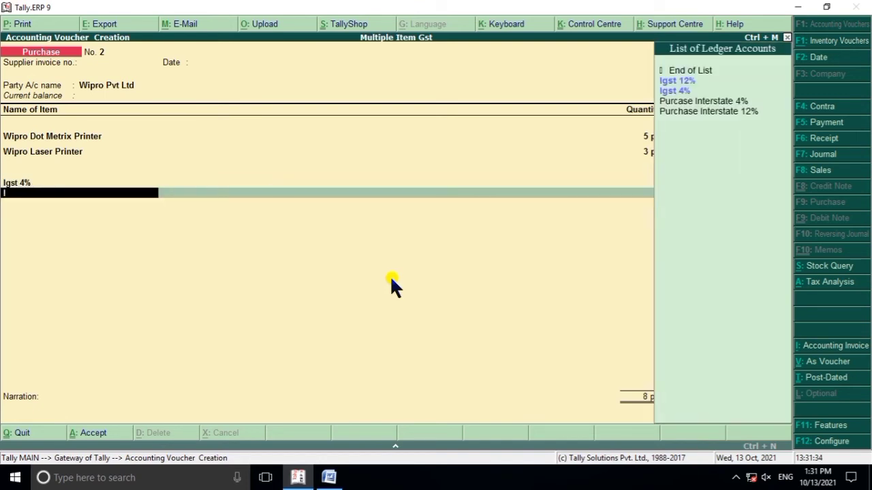
Add the Igst 12% tax ledger, and save the second purchase voucher with a blank narration
key("Return")
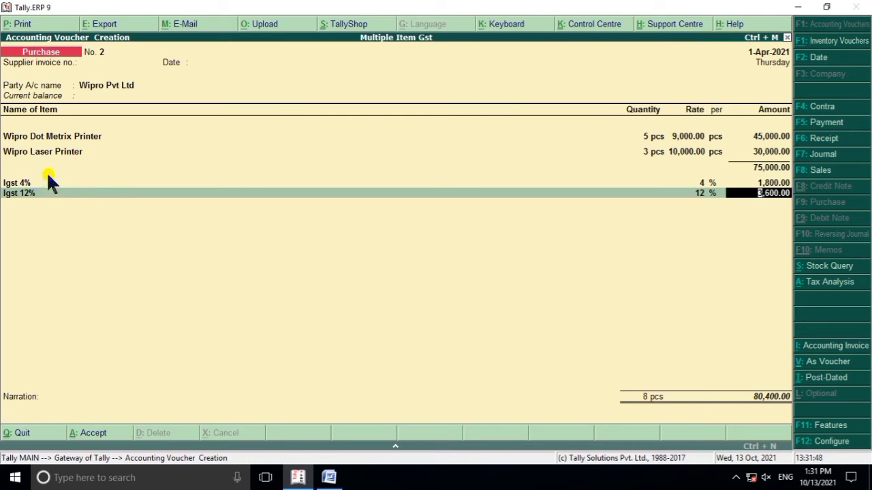
key("Return")
key("Return")
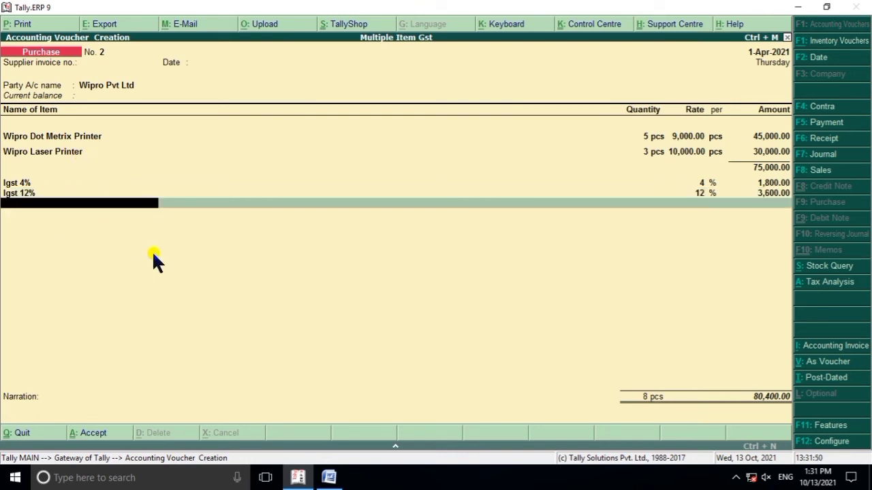
key("Return")
key("Return")
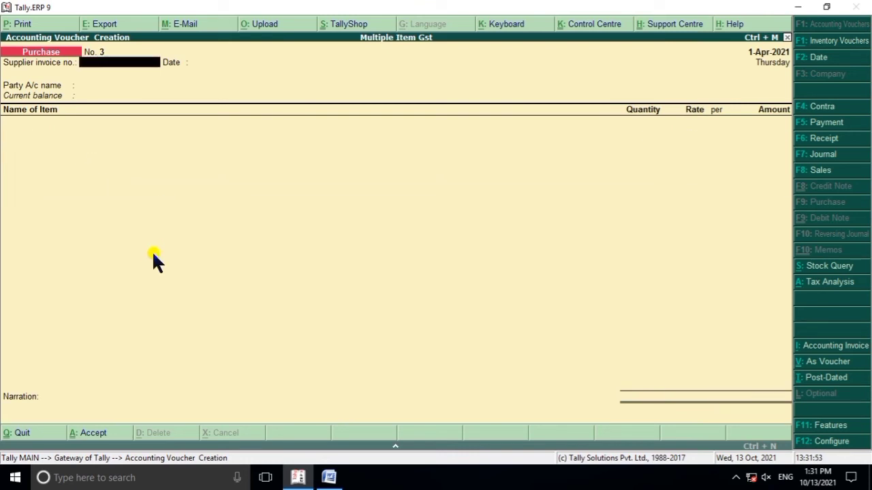
Look up the third purchase in Word, and set its supplier as the new Tally voucher's party, accepting the supplier details
left_click(330, 476)
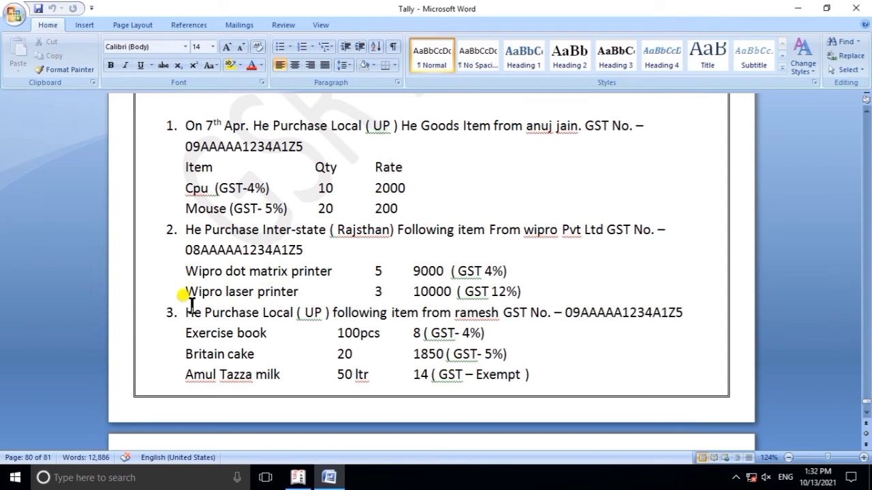
scroll(191, 304, "down", 1)
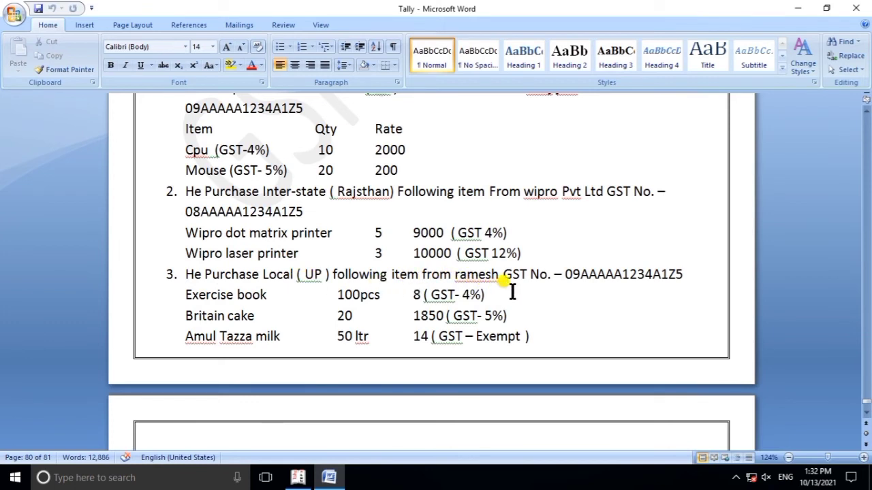
left_click(328, 477)
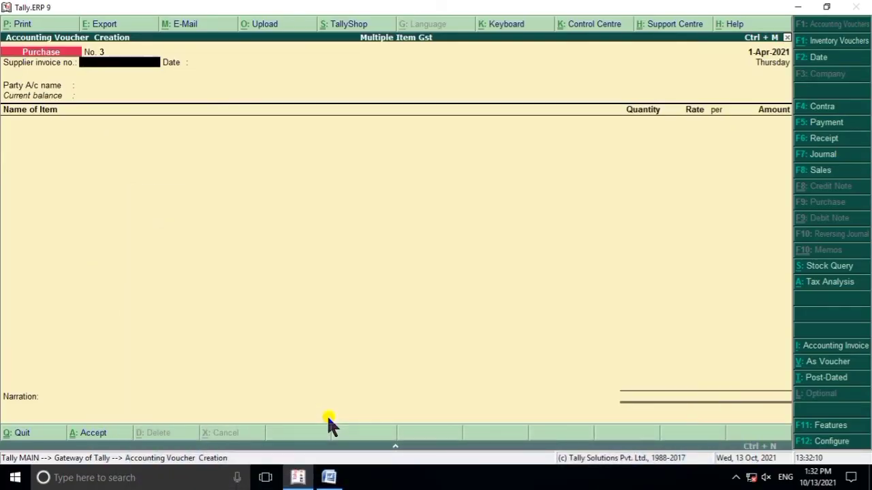
key("Return")
key("Return")
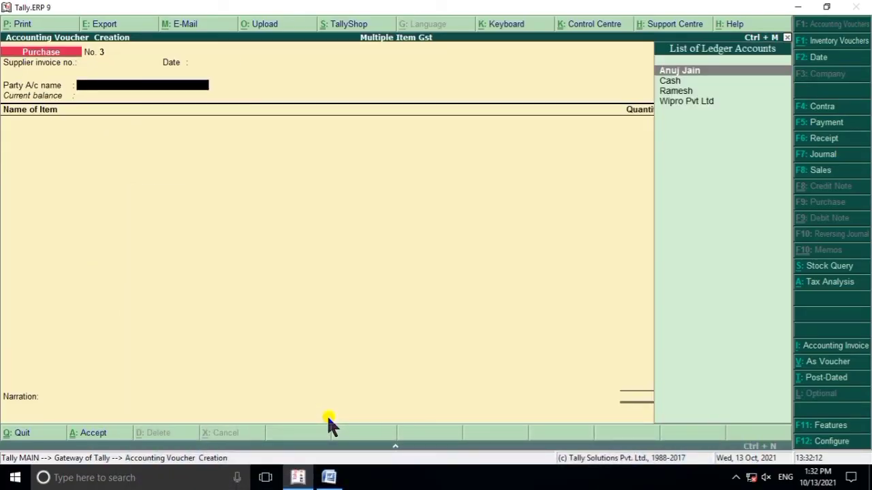
type("Ramesh")
key("Return")
key("Return")
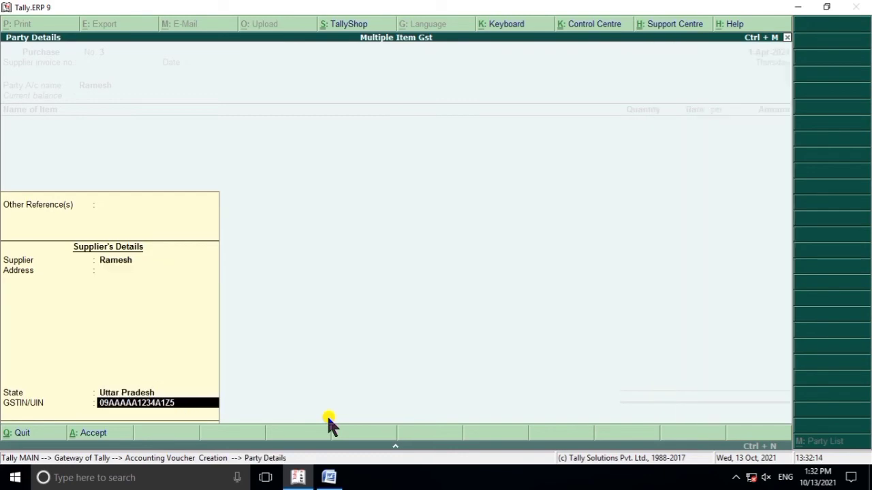
key("Return")
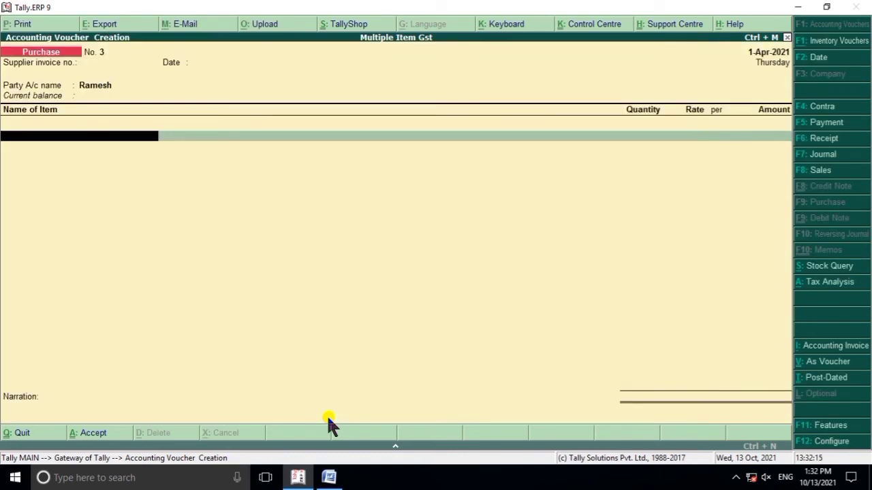
Look up the third purchase's items in Word, and set Exercise Book as the Tally voucher's first item
left_click(329, 478)
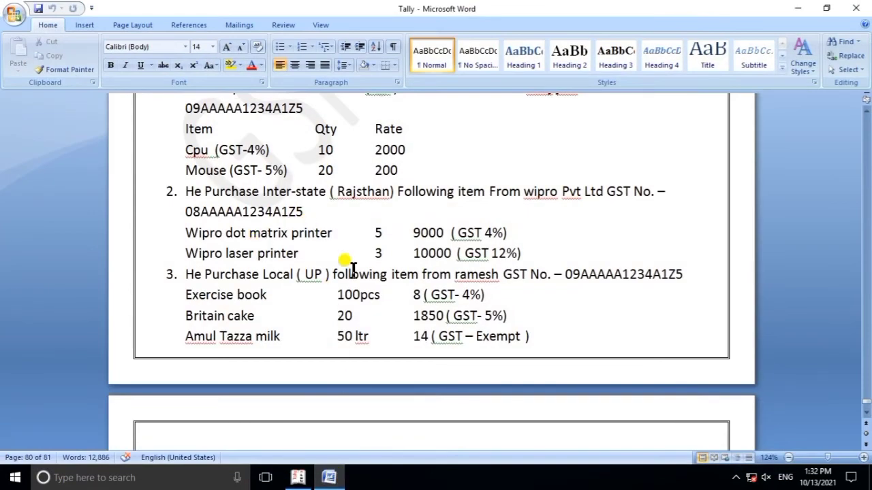
scroll(402, 279, "down", 1)
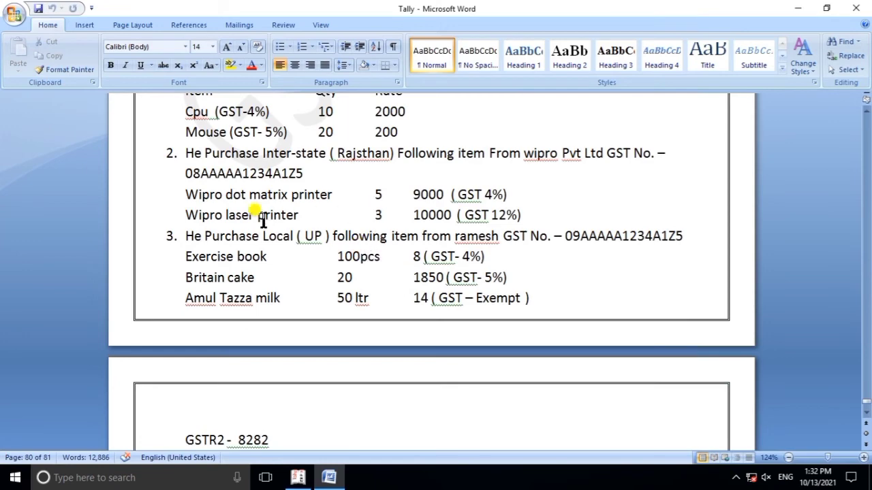
left_click(329, 477)
type("E")
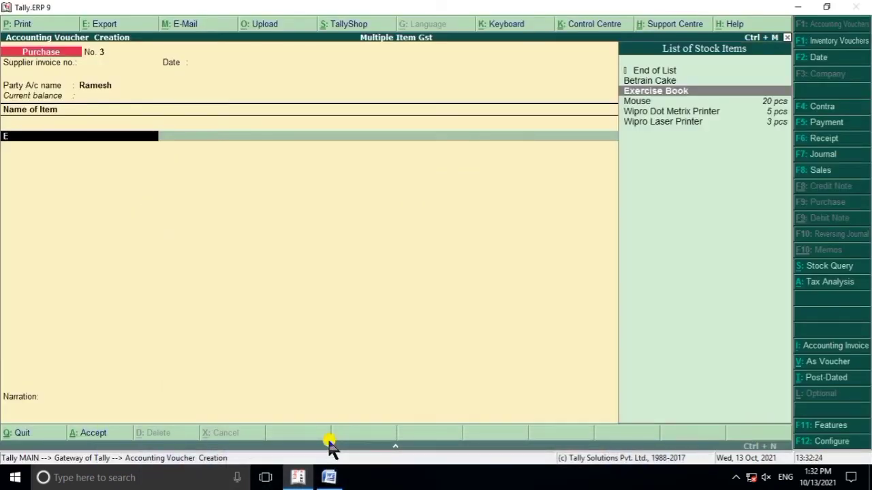
key("Return")
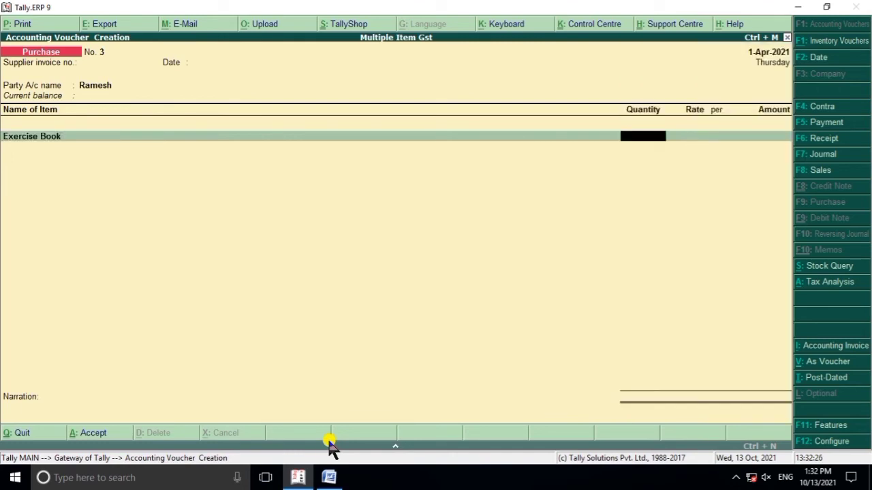
Check the exercise book's quantity and rate in Word, and enter 100 pcs at 8 per piece in Tally
left_click(329, 477)
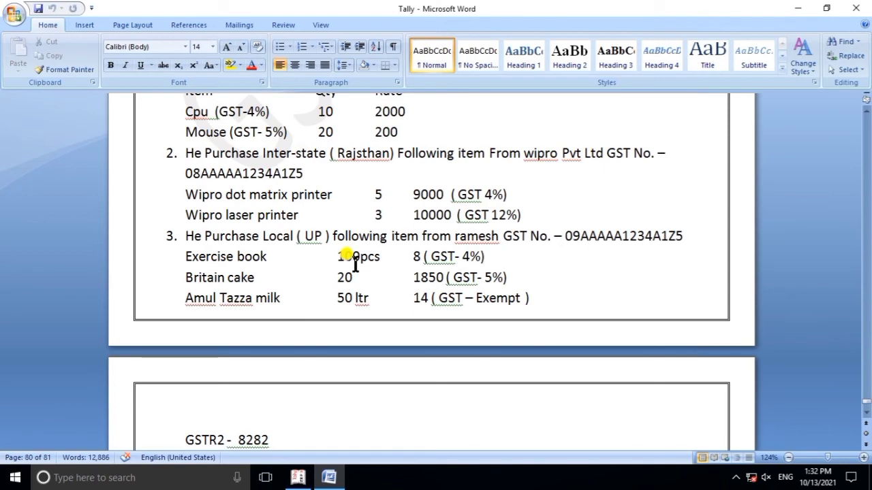
left_click(326, 475)
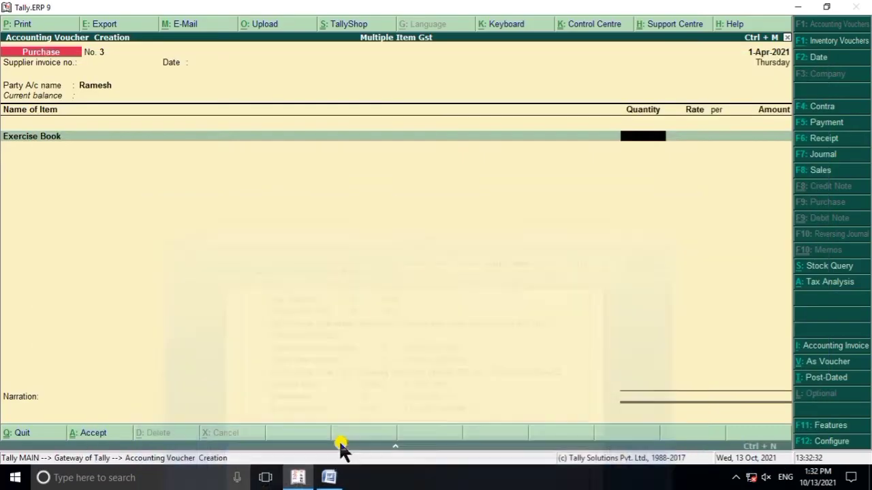
type("100")
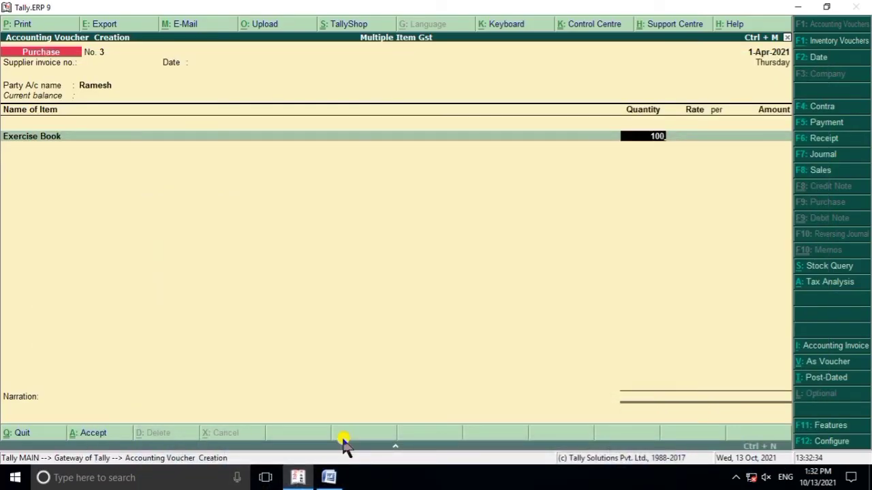
key("Return")
type("8")
key("Return")
key("Return")
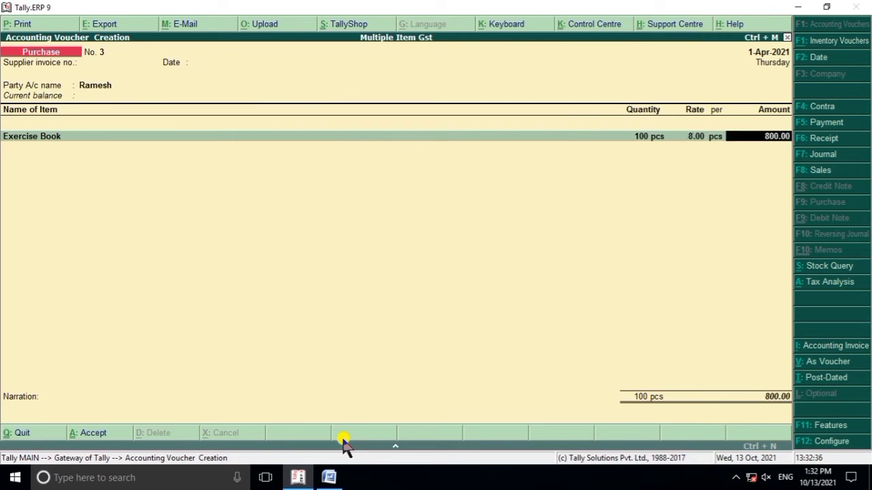
key("Return")
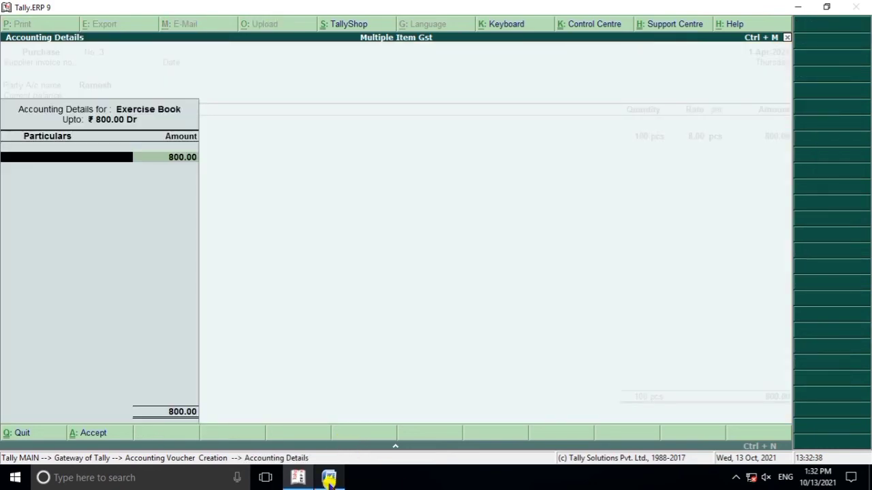
Check the exercise book's GST rate in Word, and allocate its amount in Tally to the Local Purchase 4% ledger
left_click(329, 477)
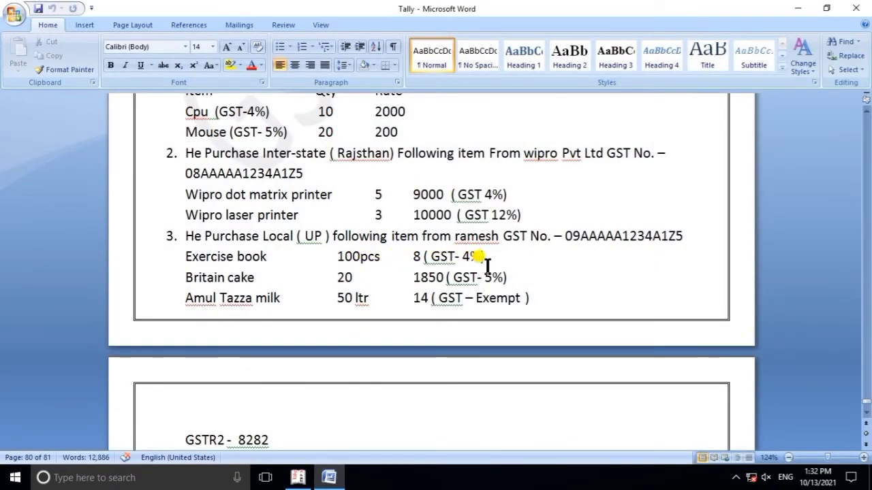
left_click(329, 477)
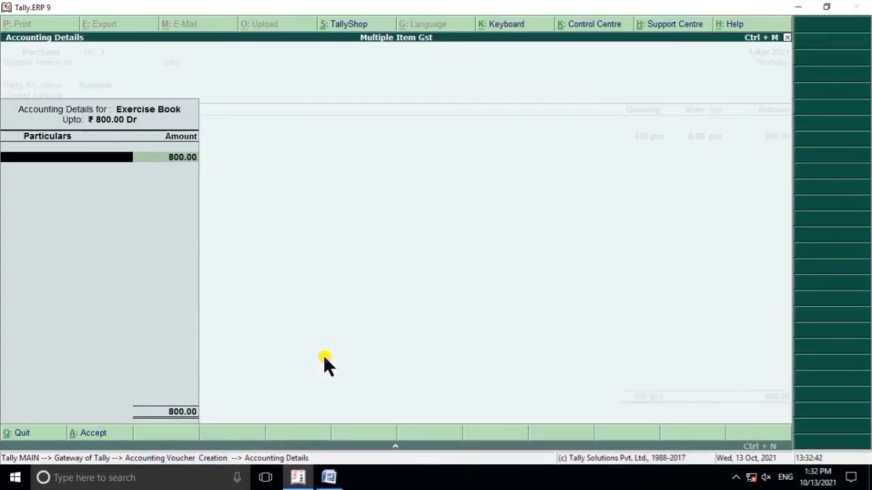
type("P")
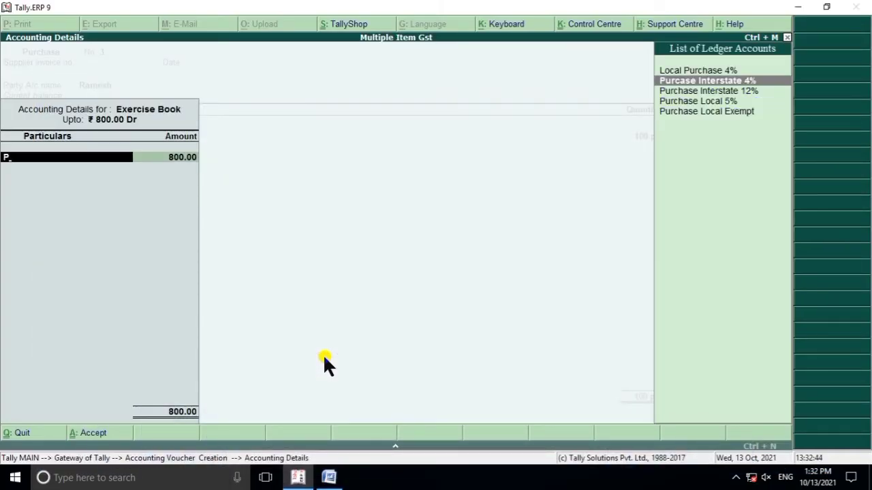
key("Down")
key("Down")
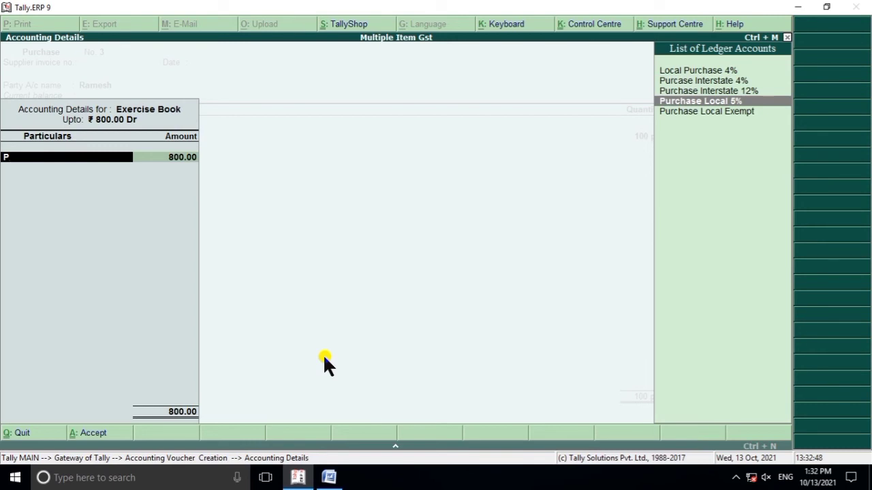
key("Up")
key("Up")
key("Up")
key("Return")
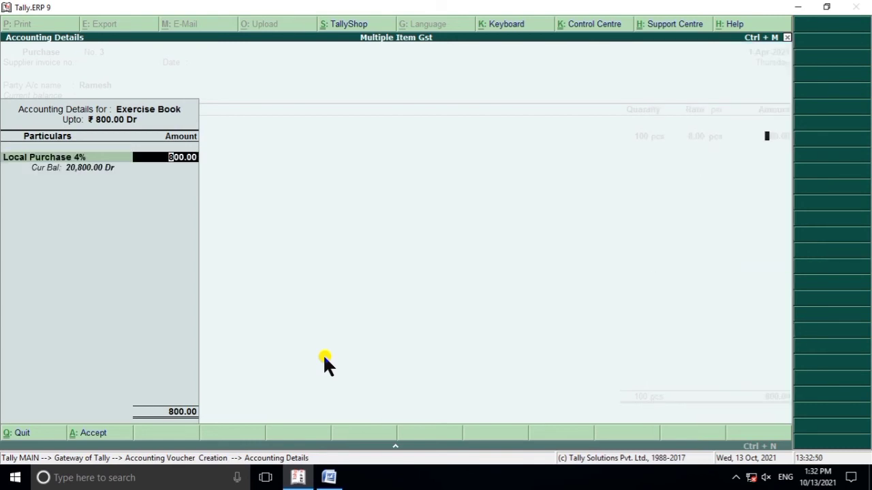
key("Return")
key("BackSpace")
key("Return")
key("Return")
Check the cake's line in Word, and add Betrain Cake to the Tally voucher with 20 pcs at a rate of 1850
left_click(328, 478)
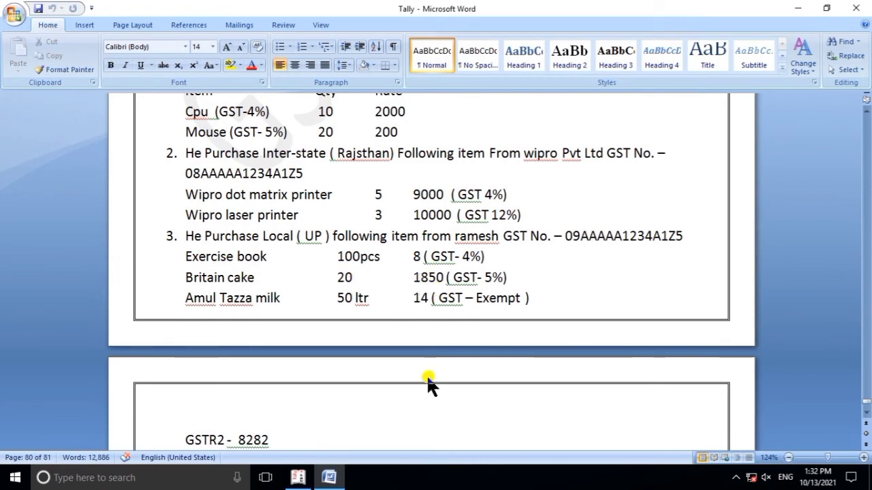
left_click(328, 478)
type("B")
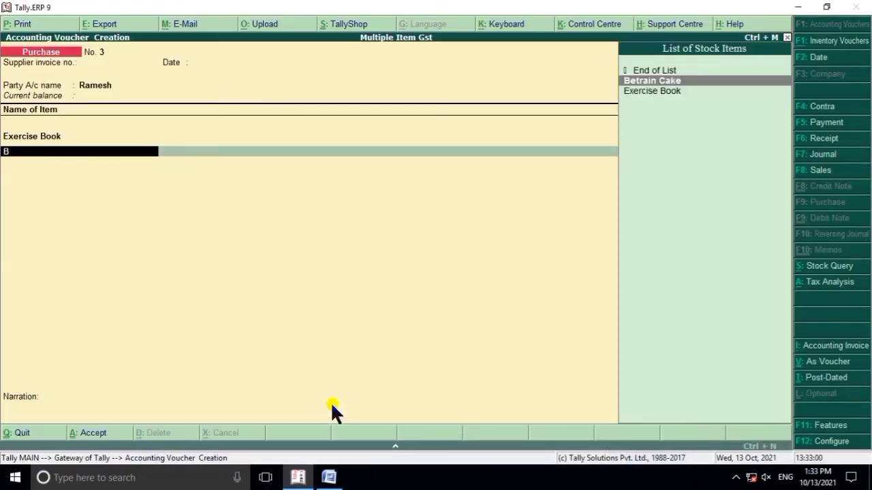
key("Return")
type("20")
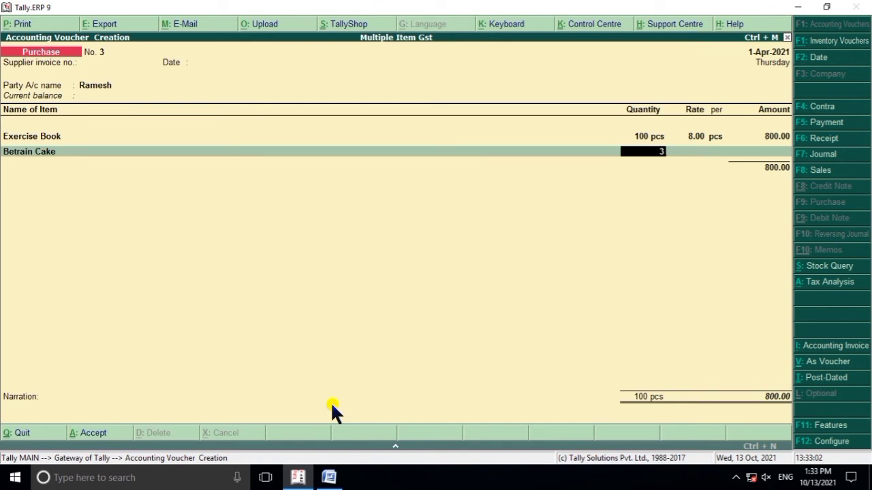
key("Return")
type("1850")
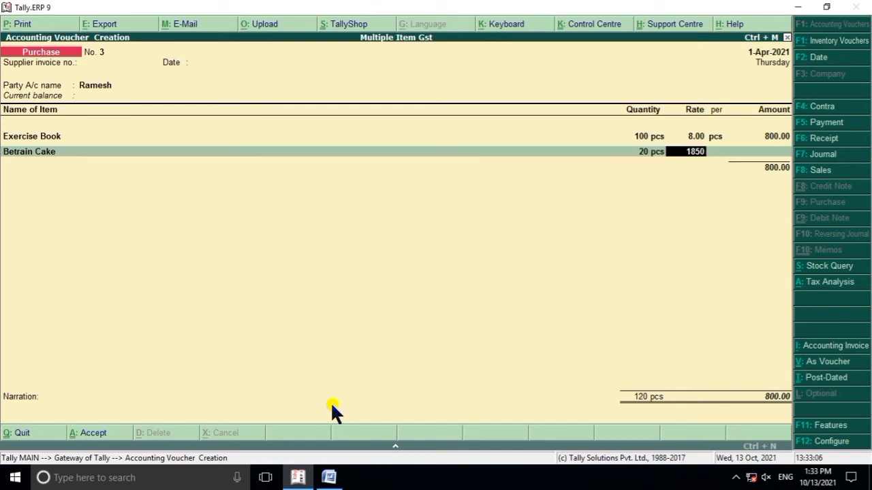
key("Return")
key("Return")
key("Return")
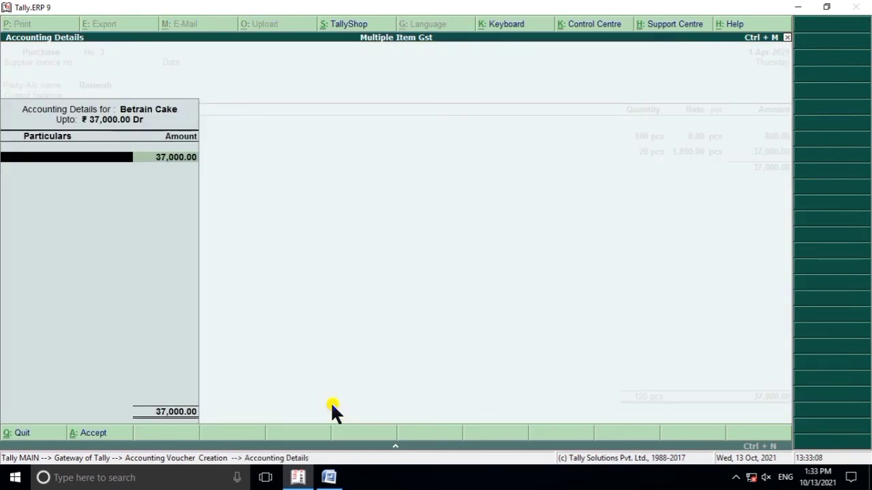
Check the cake's GST rate in Word, and allocate its amount in Tally to the Purchase Local 5% ledger
left_click(329, 478)
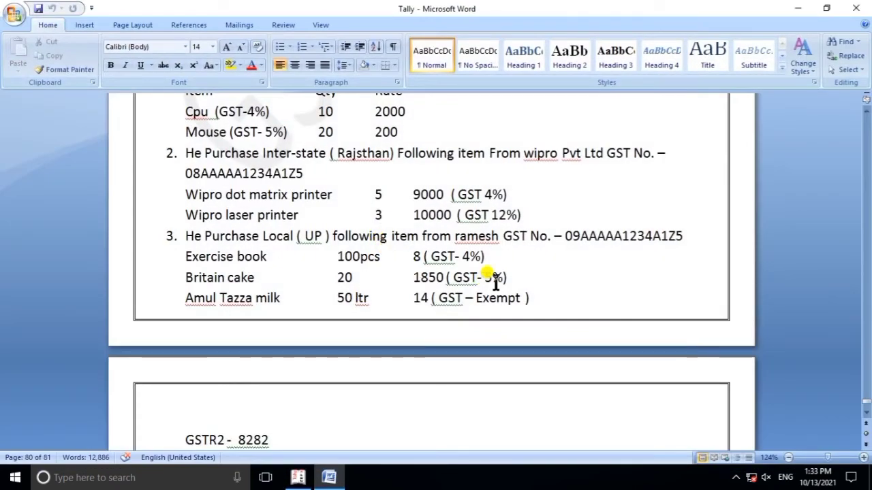
left_click(329, 477)
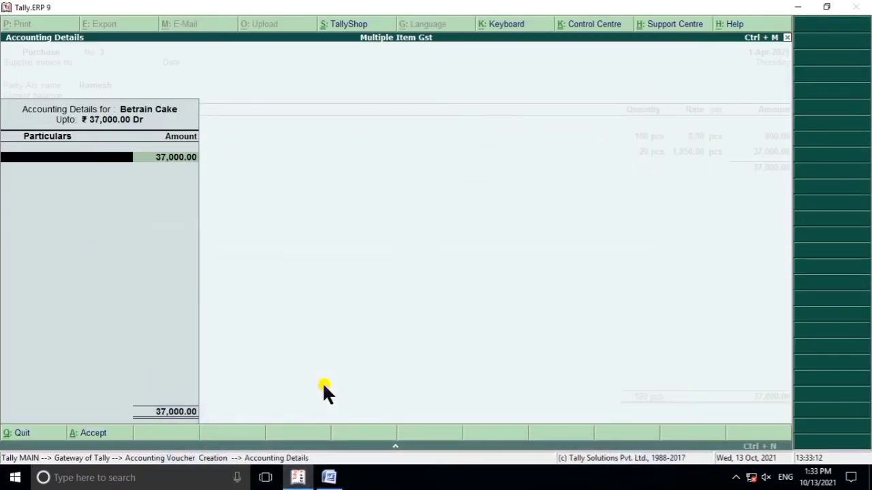
type("P")
key("Down")
key("Down")
key("Down")
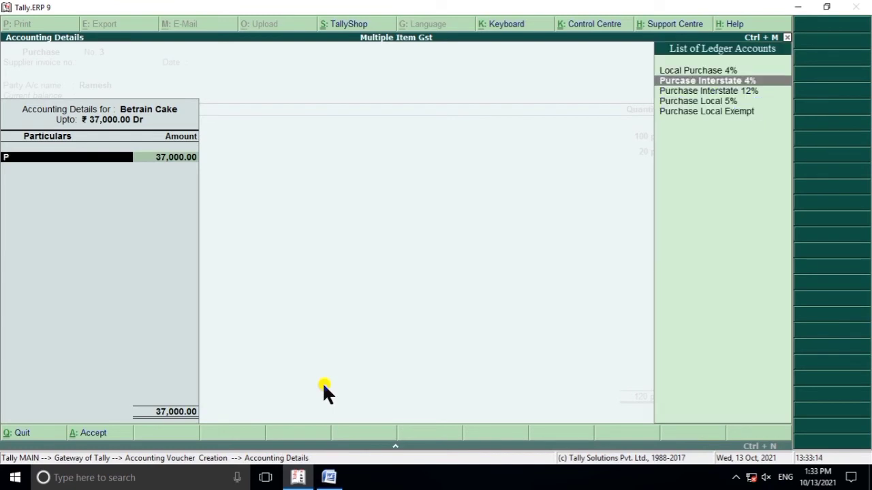
key("Return")
key("Return")
key("BackSpace")
key("Return")
key("Return")
key("Return")
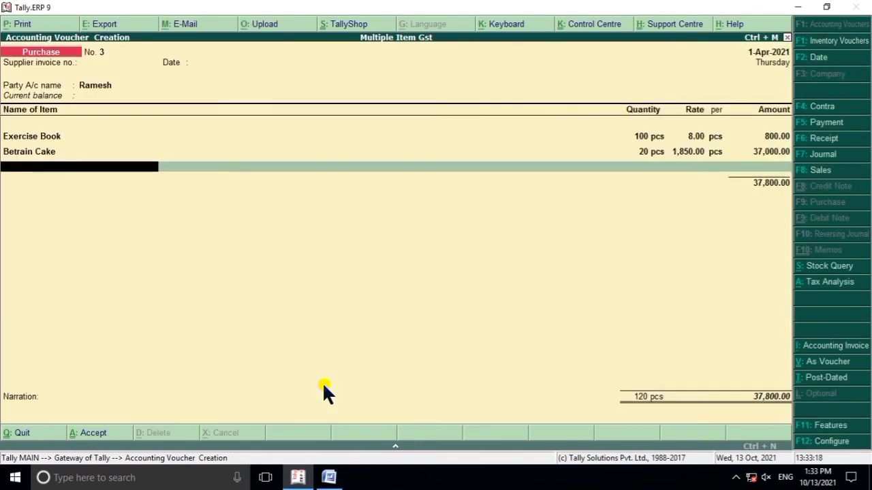
Check the milk's line in Word, and add Amul Taza Milk to the Tally voucher with quantity 50 at a rate of 14
left_click(328, 479)
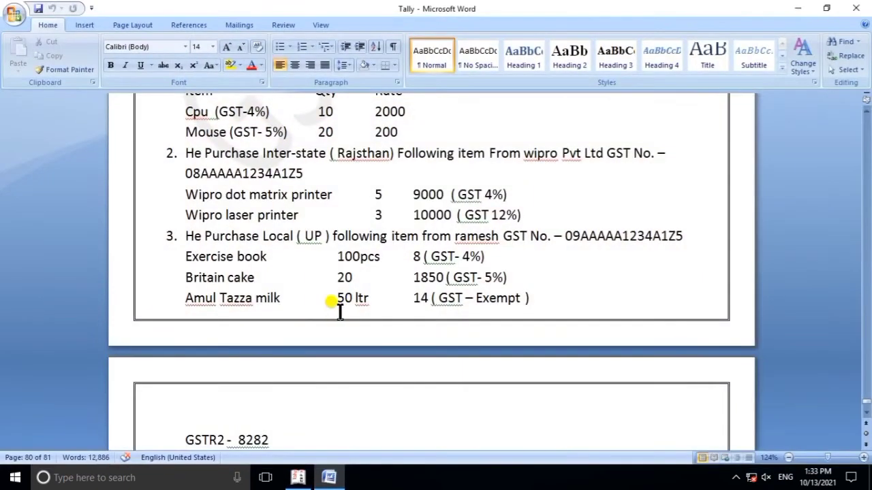
scroll(191, 331, "down", 1)
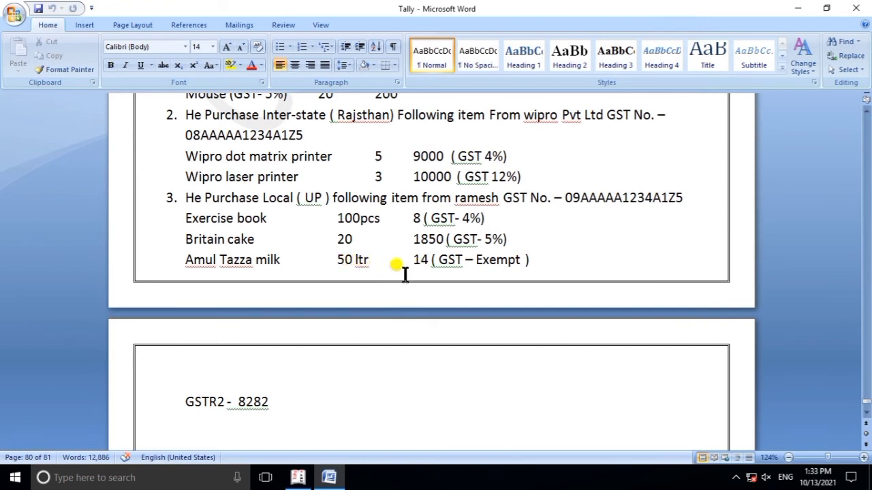
key("alt+Tab")
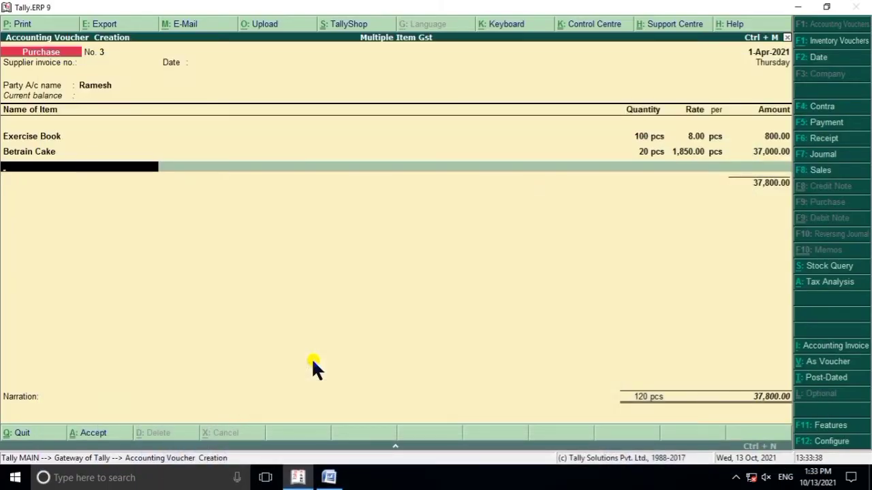
type("A")
key("Return")
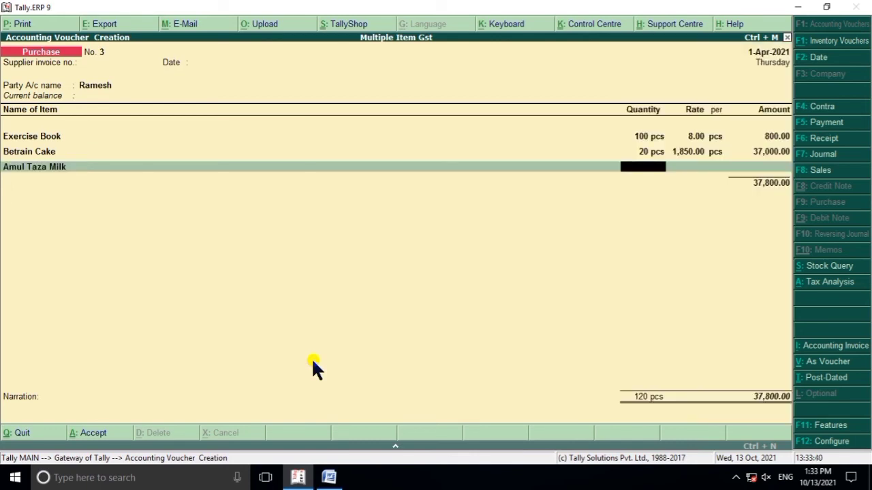
type("50")
key("Return")
type("1")
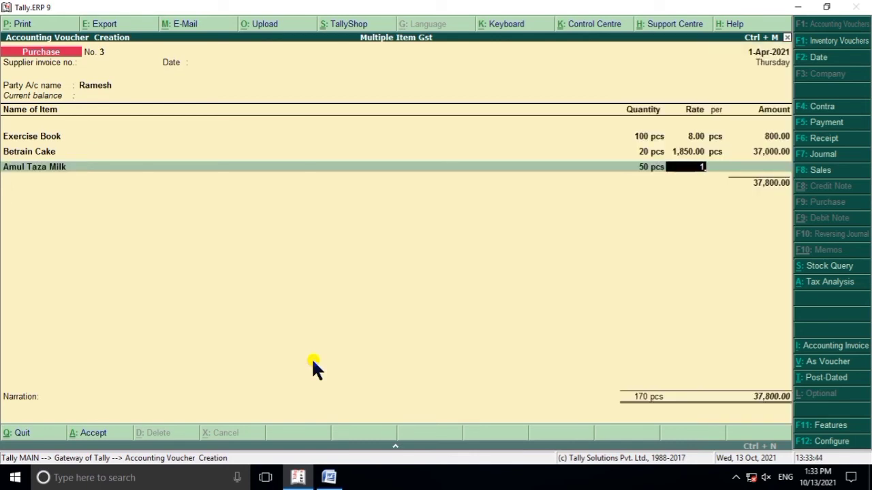
type("4")
key("Return")
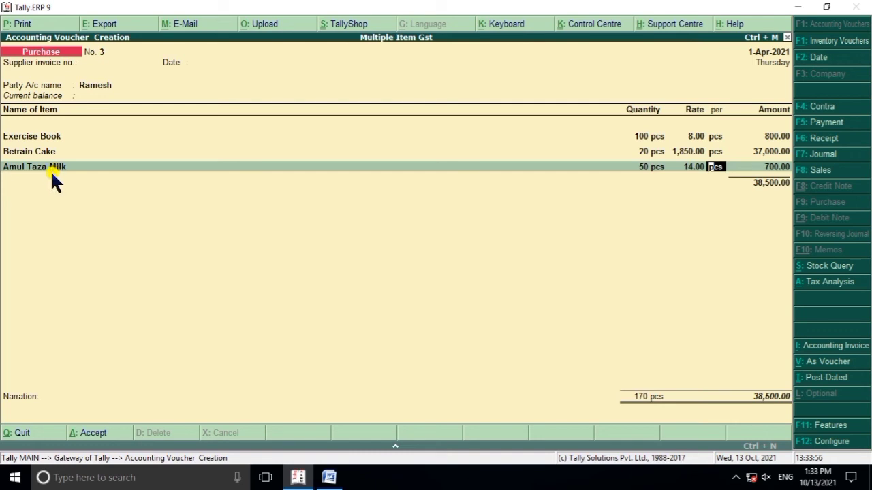
Go back to the milk line's item name, and start a new stock item named Amul Mulk under the Amul group
key("BackSpace")
key("BackSpace")
key("BackSpace")
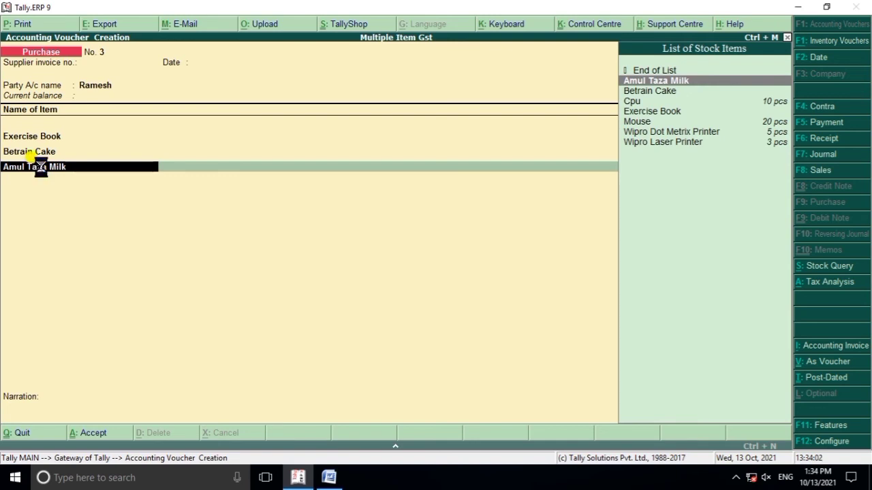
key("alt+c")
type("Am")
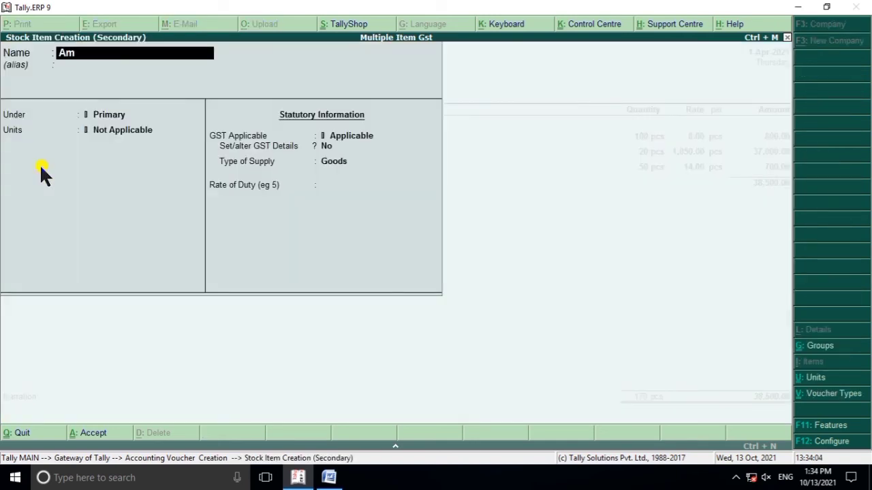
type("ul Mull")
key("BackSpace")
type("k")
key("Return")
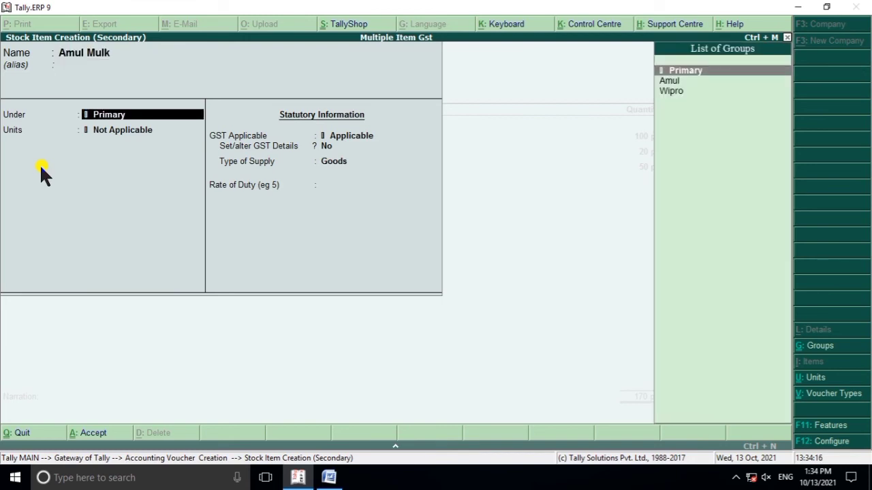
key("Down")
key("Return")
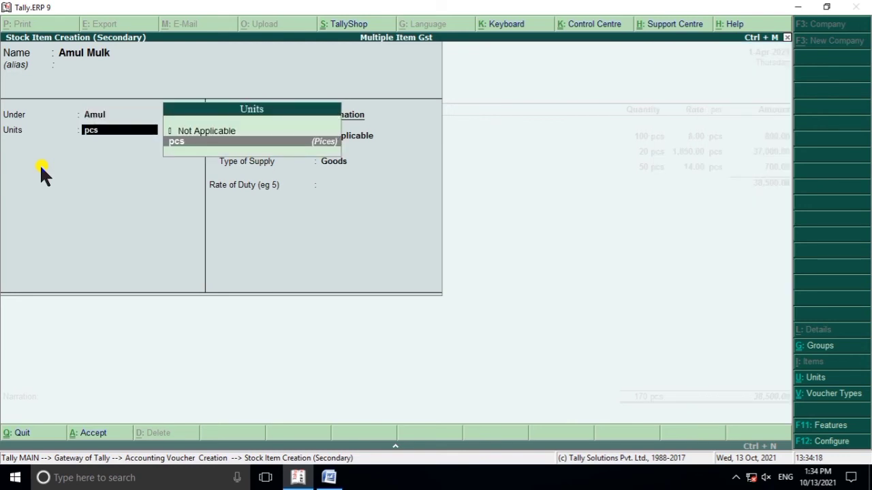
Create a new simple unit for the milk item with symbol ltr and formal name Liter
key("alt+c")
type("Iter")
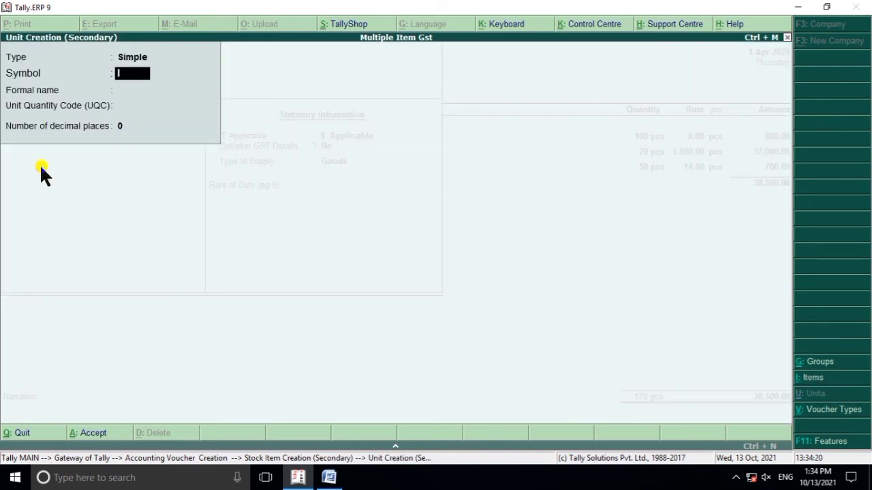
key("Return")
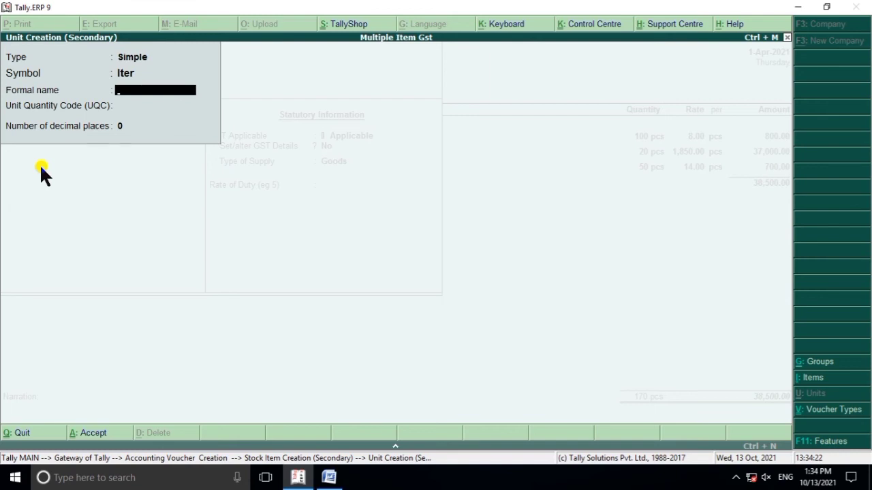
key("BackSpace")
key("BackSpace")
key("Return")
key("BackSpace")
type("ltr")
key("Return")
type("Liter")
key("Return")
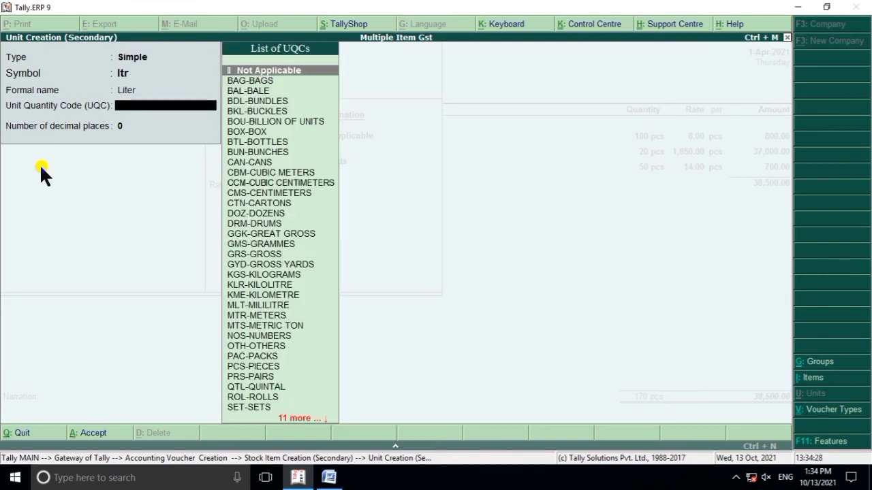
Set the ltr unit's quantity code to KLR-KILOLITRE, and save the unit for the stock item
type("l")
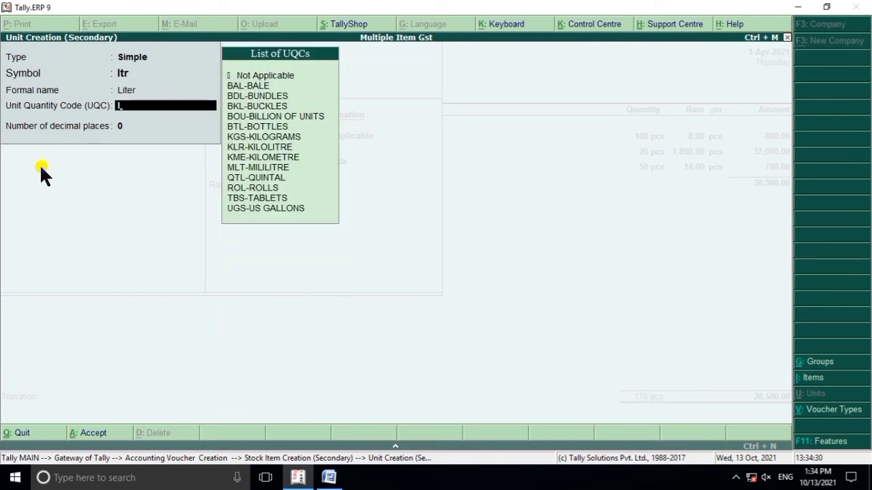
key("Down")
key("Down")
key("Down")
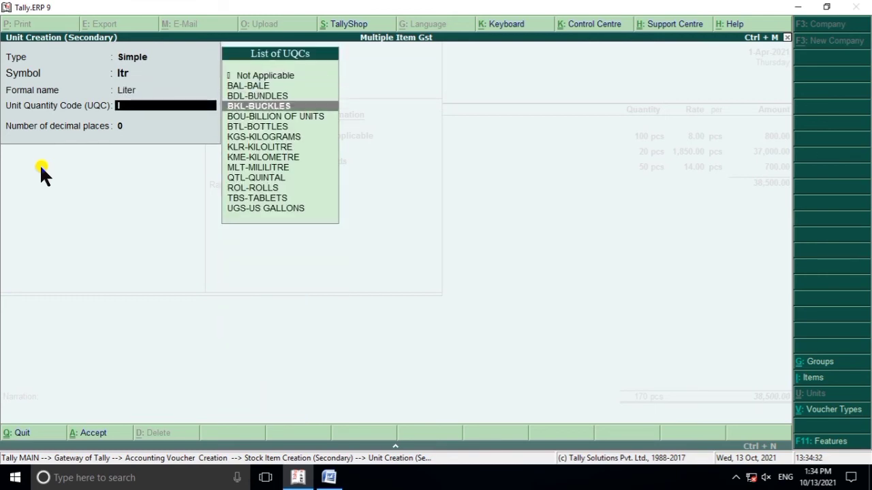
key("Up")
key("Up")
key("Down")
key("Down")
key("Down")
key("Down")
key("Down")
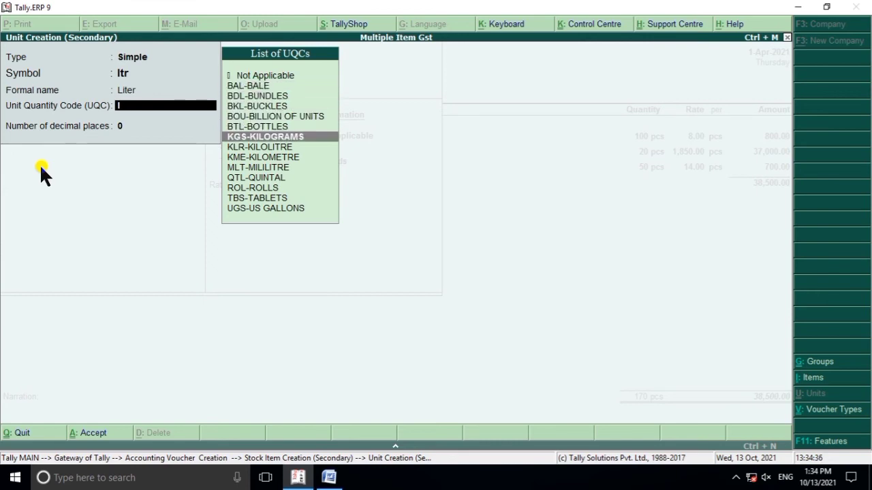
key("Down")
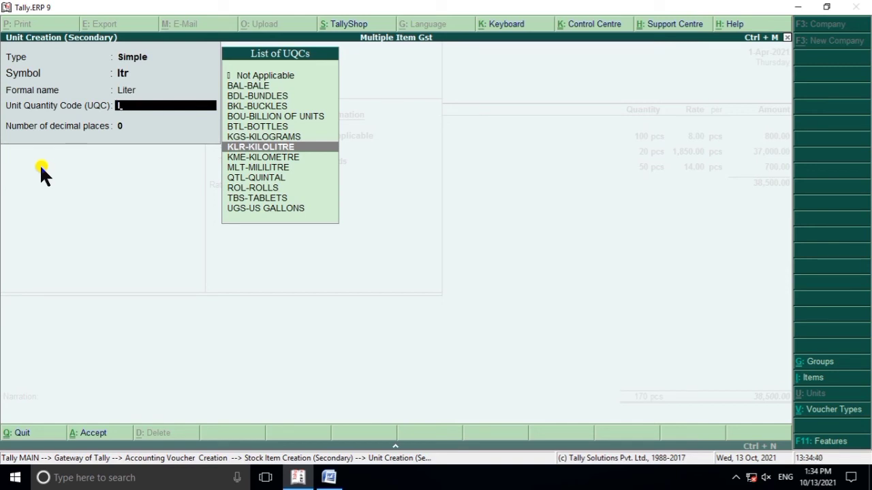
key("Down")
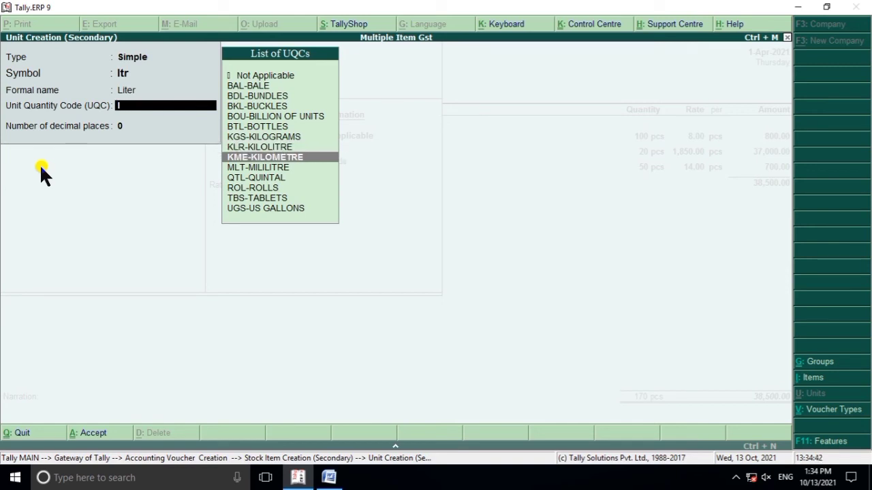
key("Down")
key("Down")
key("Up")
key("Up")
key("Up")
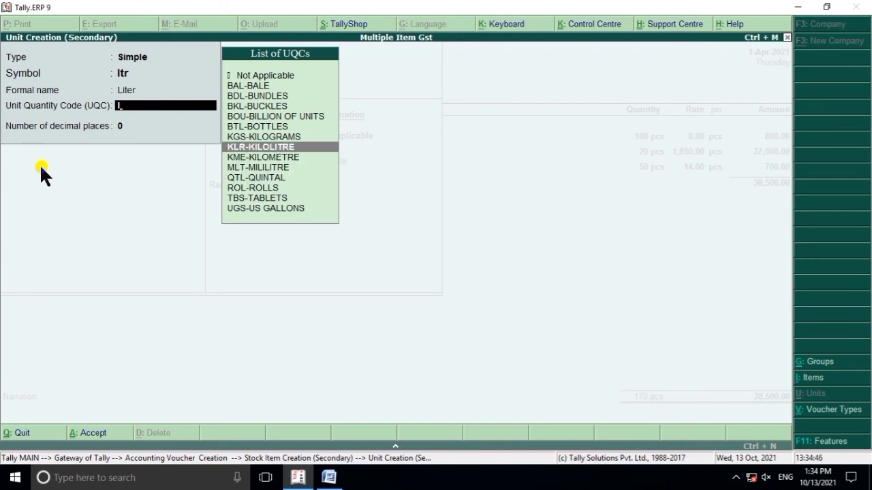
key("Return")
key("Return")
key("Return")
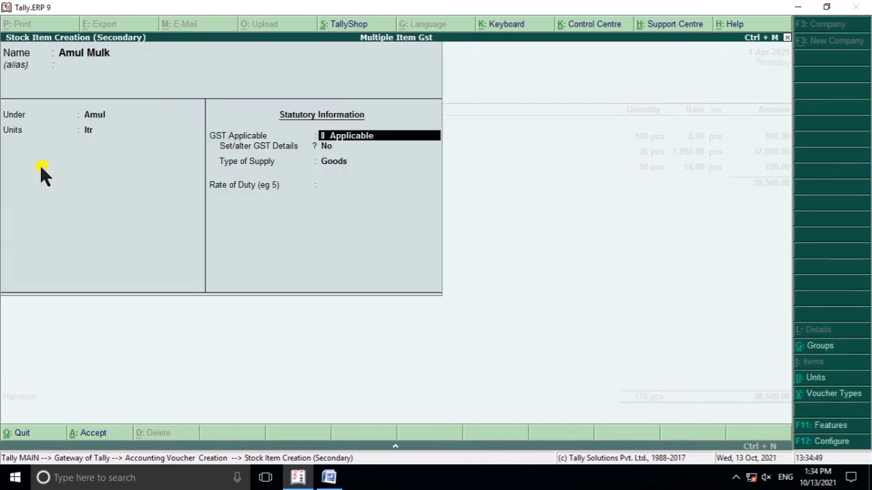
Keep Amul Mulk's GST as Applicable without extra GST details and its supply type as Goods, and save the stock item
key("Return")
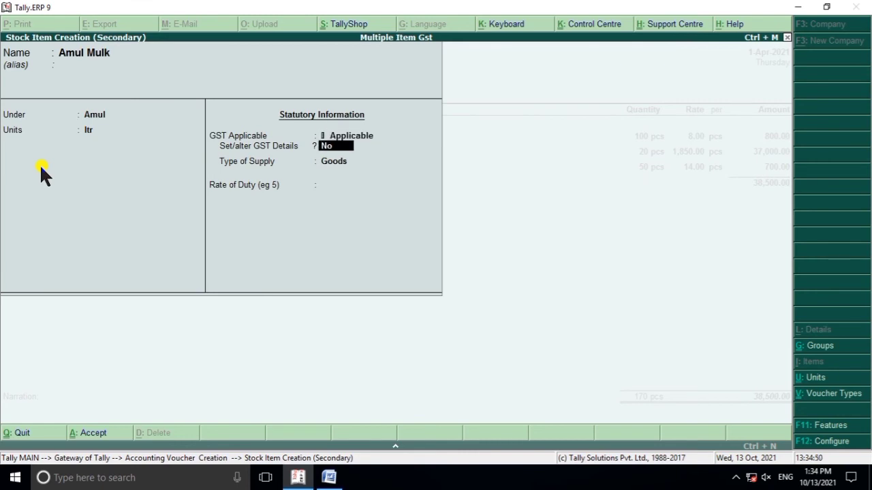
key("Return")
key("Return")
key("Return")
key("Return")
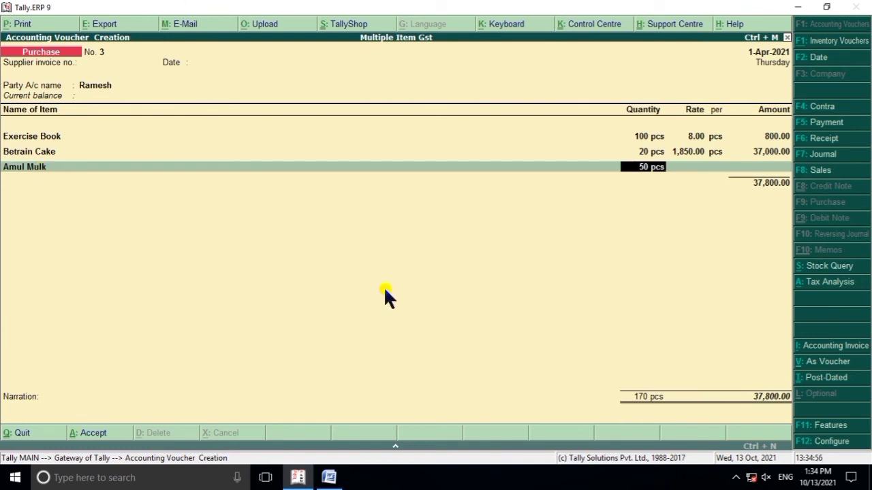
Reselect Amul Mulk on the voucher's milk line, and replace the quantity with 50 ltr
key("BackSpace")
key("BackSpace")
key("BackSpace")
key("BackSpace")
key("BackSpace")
key("BackSpace")
key("BackSpace")
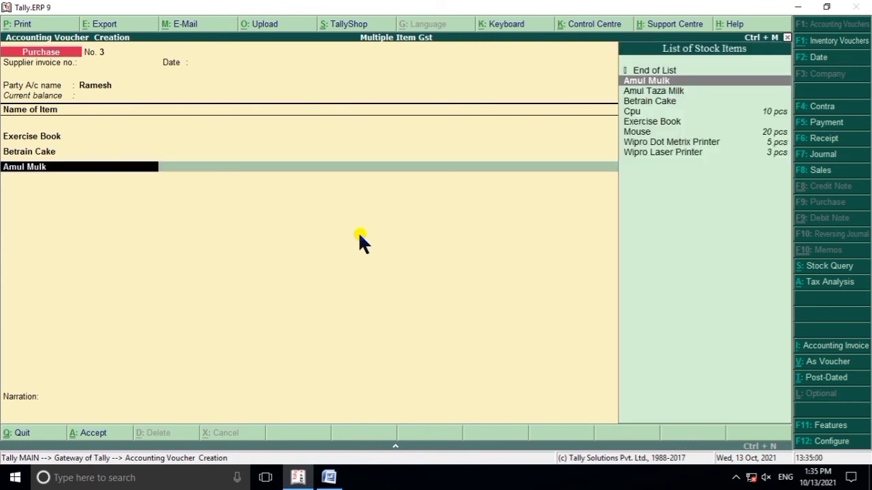
key("Return")
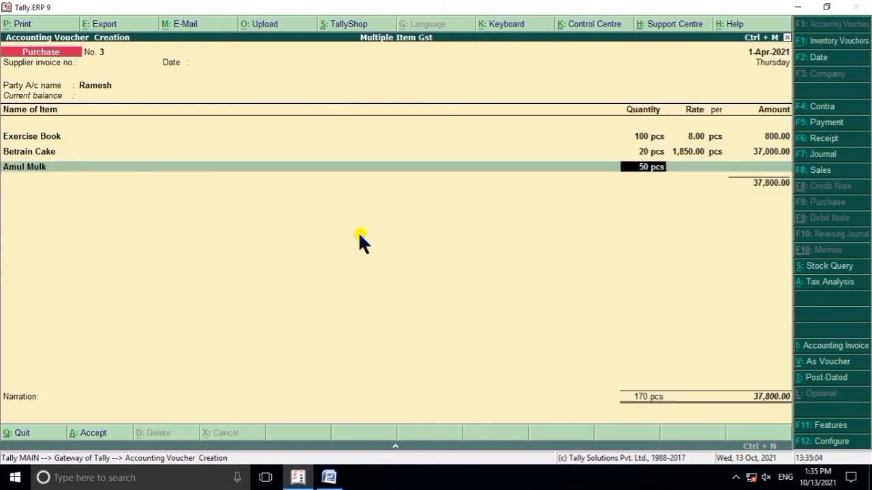
key("BackSpace")
key("BackSpace")
key("BackSpace")
key("BackSpace")
key("BackSpace")
key("BackSpace")
key("Return")
key("BackSpace")
type("50")
key("Return")
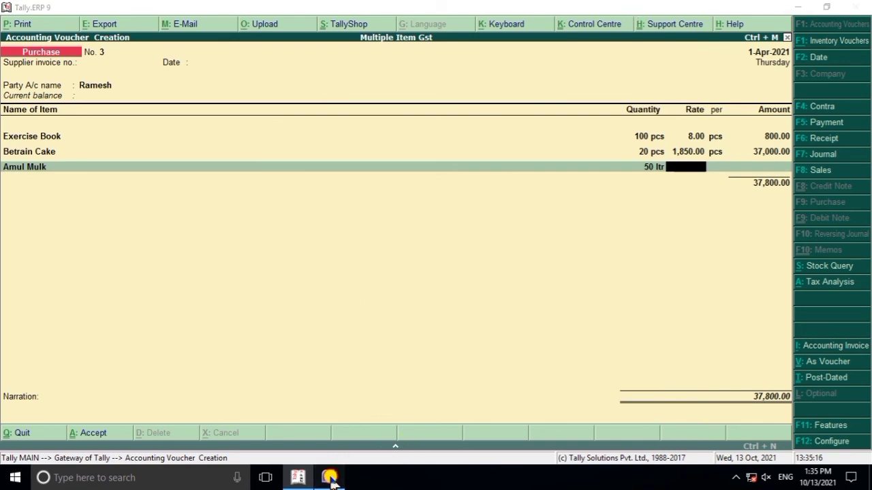
Check the milk's rate in Word, and set the Amul Mulk line's rate to 14 per ltr in Tally
left_click(329, 478)
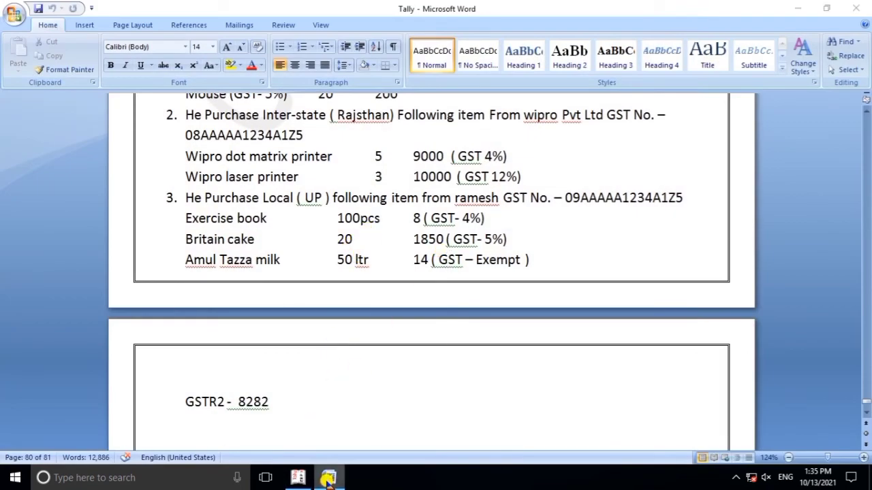
left_click(329, 478)
type("14")
key("Return")
key("Return")
key("Return")
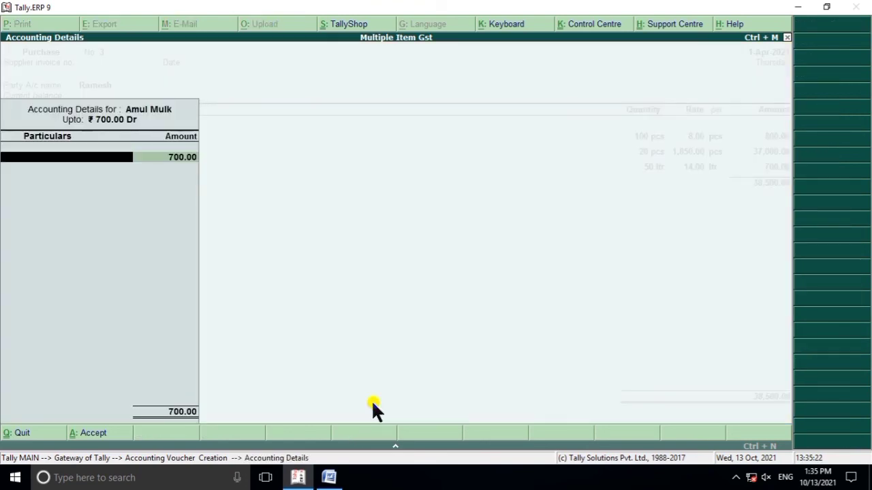
Check the milk's GST status in Word, and allocate its amount in Tally to the Purchase Local Exempt ledger
left_click(331, 477)
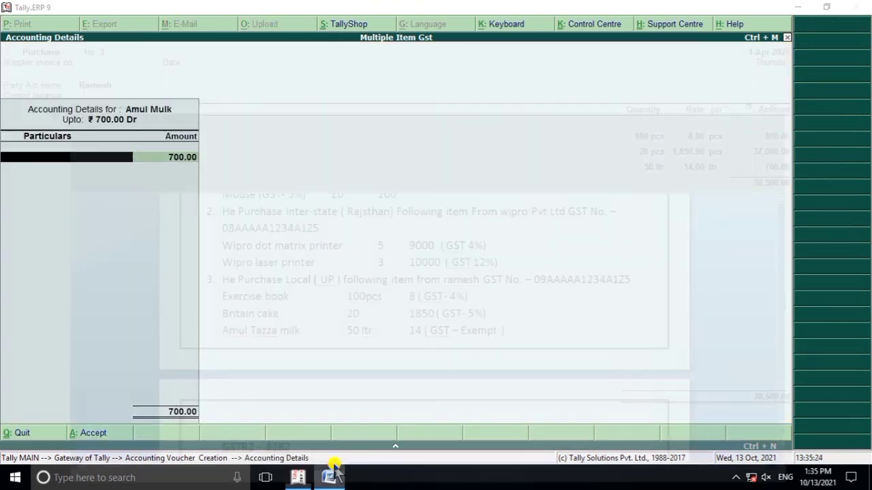
left_click(342, 481)
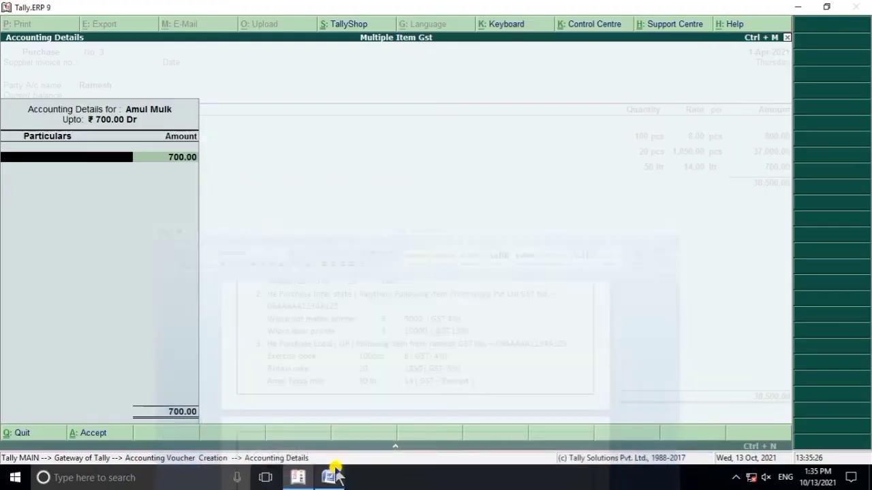
type("P")
key("Down")
key("Down")
key("Down")
key("Down")
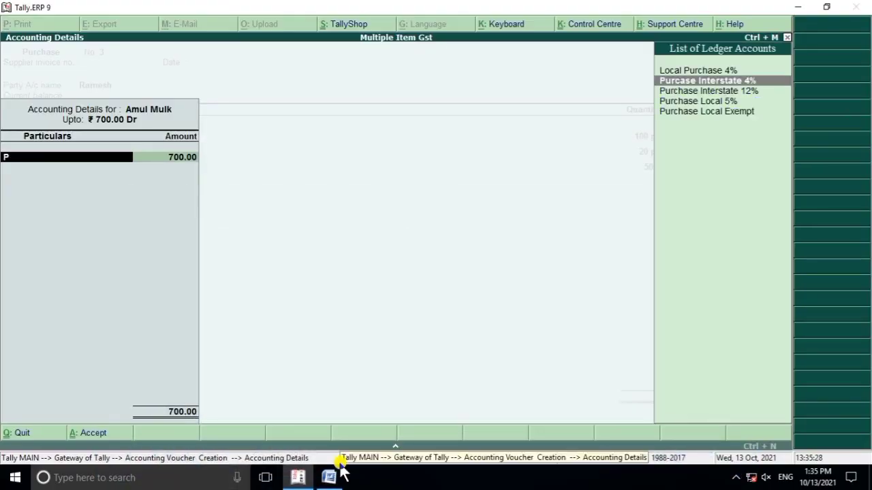
key("Return")
key("Return")
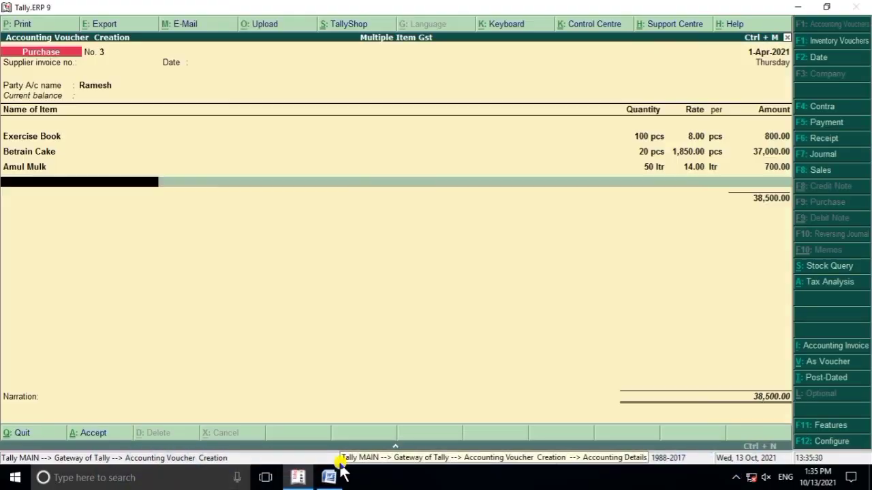
Check the exercise book's GST rate in Word, and add the Sgst 4% and Cgst 4% ledgers below the items in Tally
key("Return")
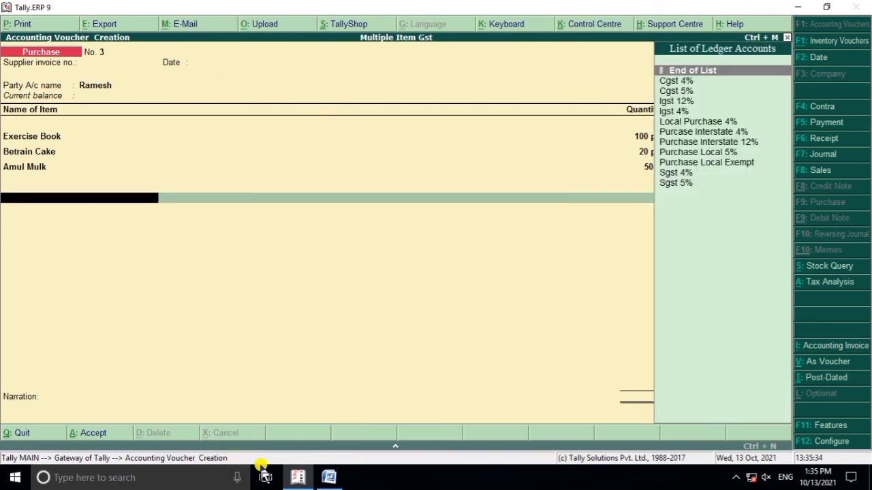
left_click(329, 477)
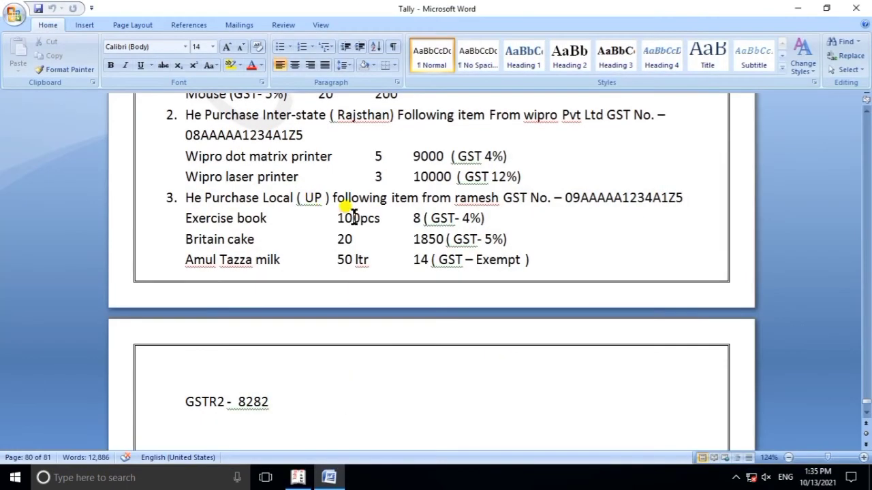
left_click(325, 480)
type("S")
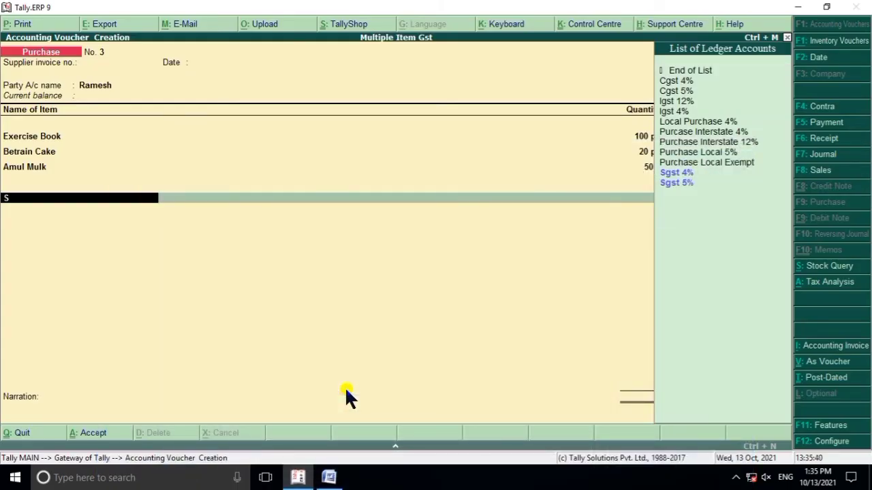
key("Return")
key("Return")
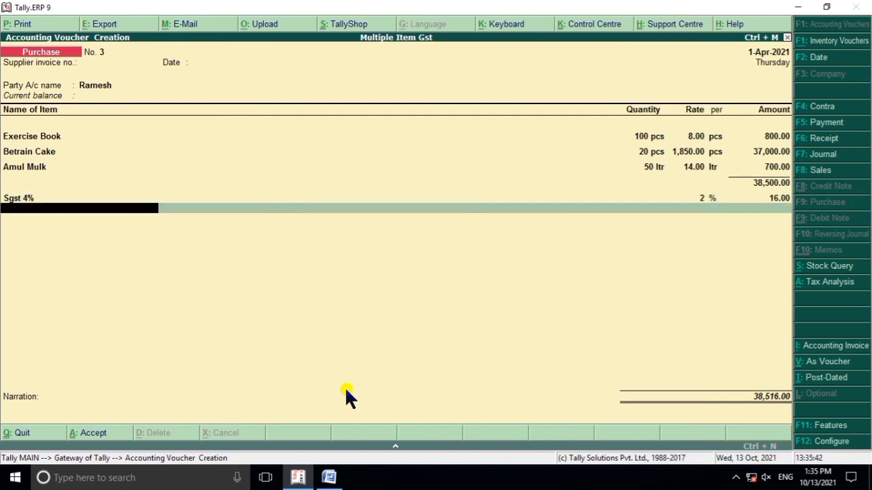
type("C")
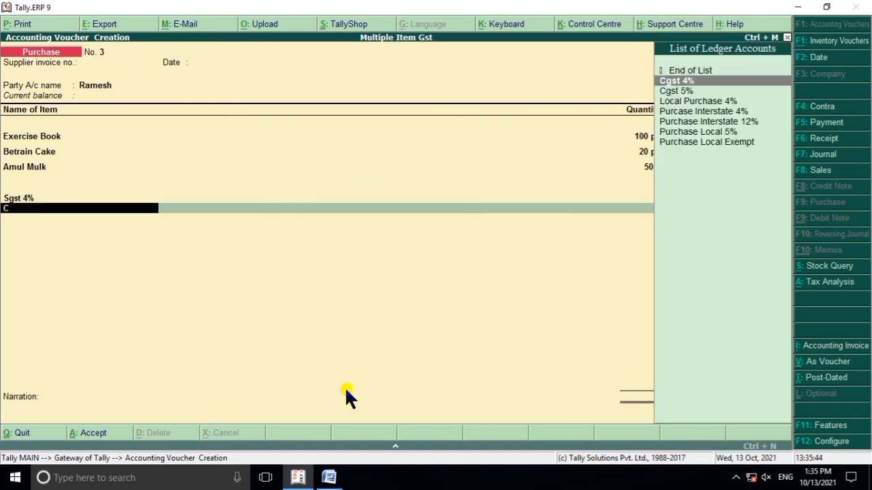
key("Return")
key("Return")
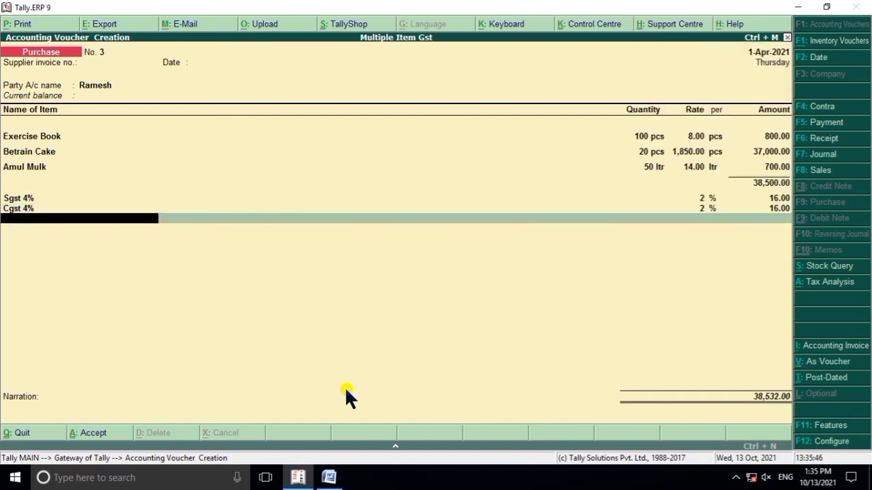
Check the cake's GST rate in Word, and add the Sgst 5% ledger to the Tally voucher
left_click(329, 477)
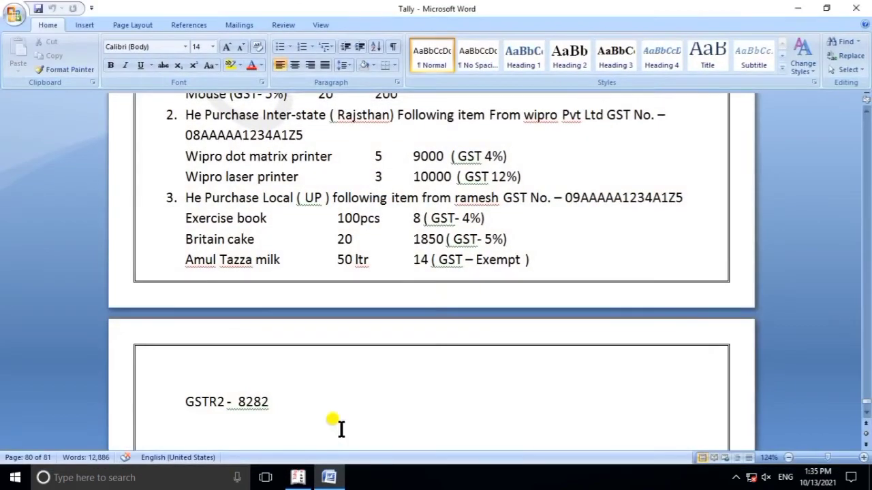
left_click(329, 478)
type("S")
key("Down")
key("Return")
key("Return")
type("S")
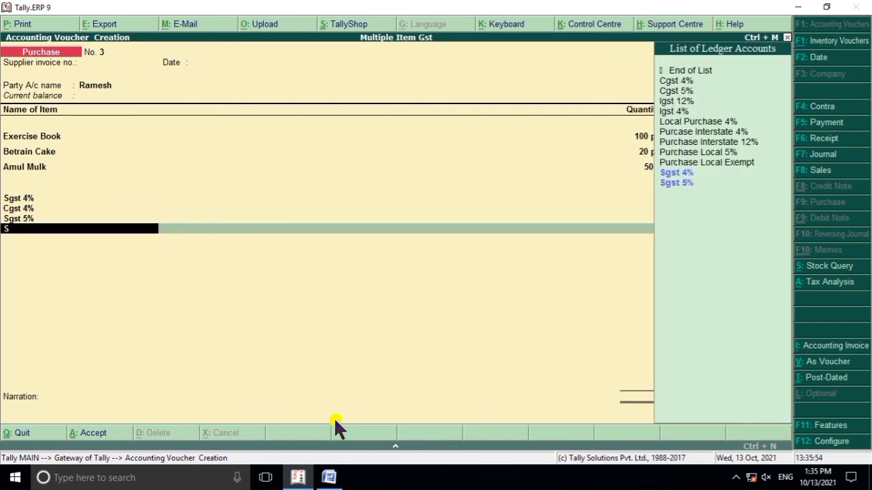
key("Down")
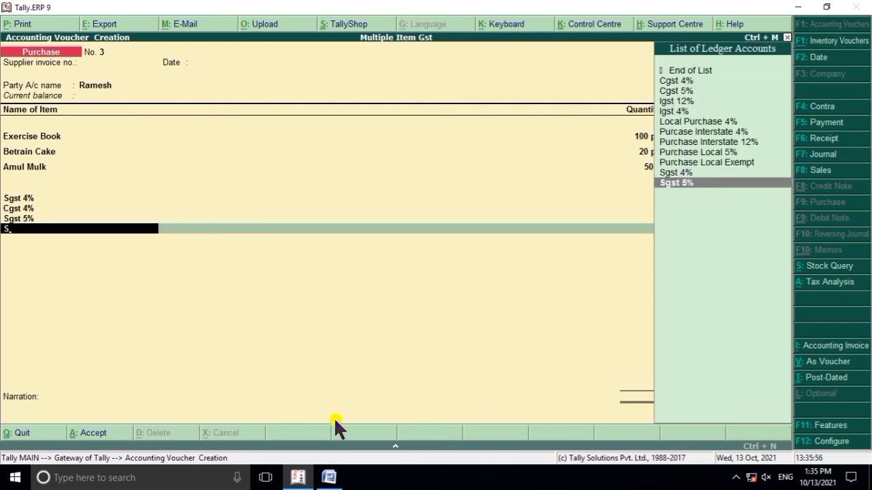
key("Return")
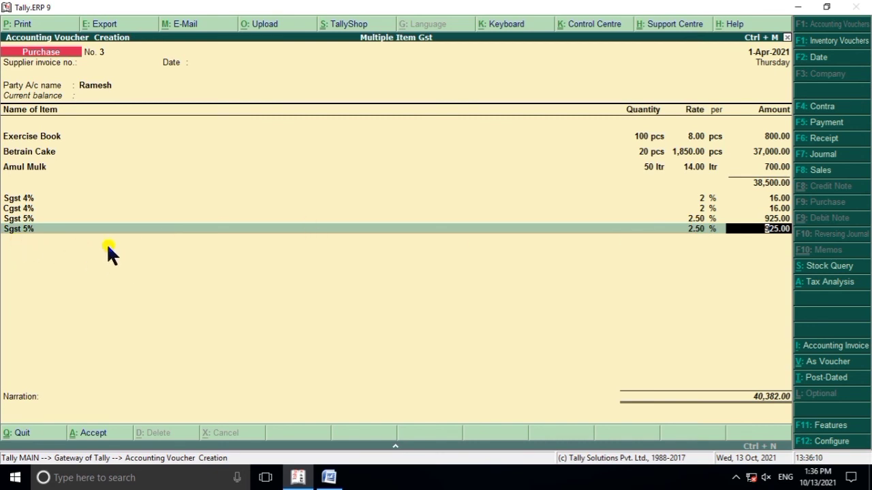
key("BackSpace")
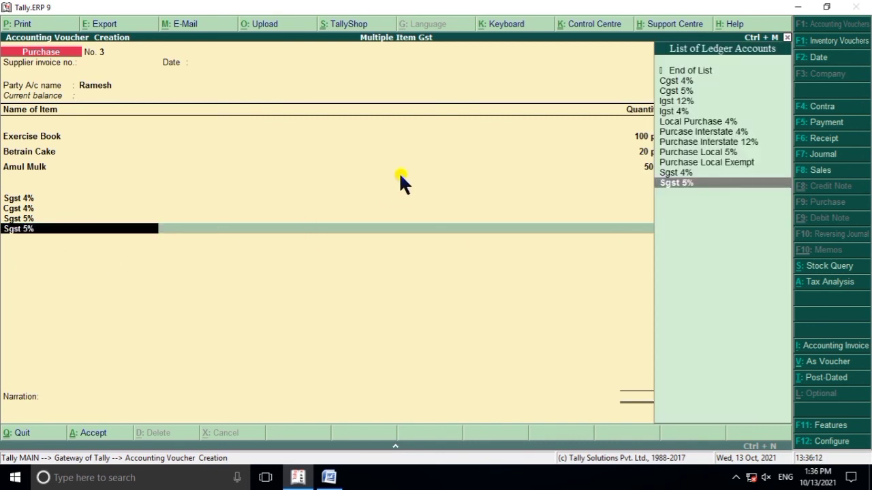
Set the voucher's fourth tax line to the Cgst 5% ledger, and check the milk's GST status in Word
type("C")
key("Down")
key("Down")
key("Return")
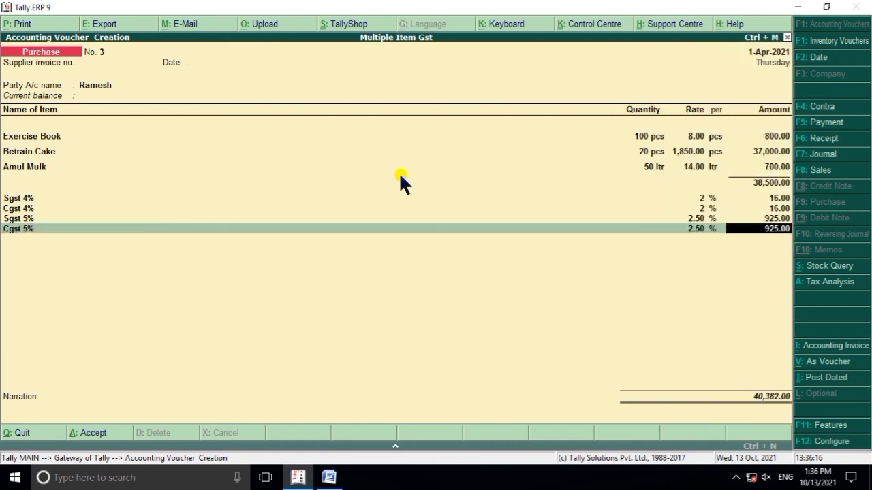
key("Return")
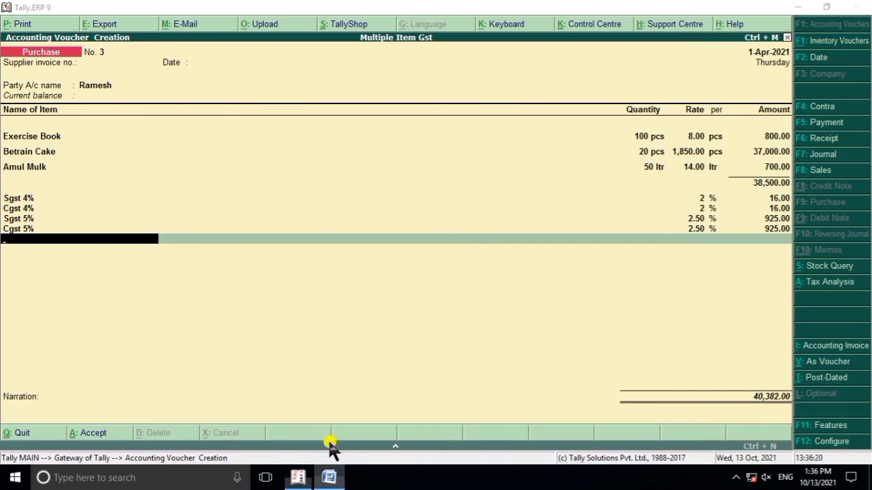
left_click(329, 478)
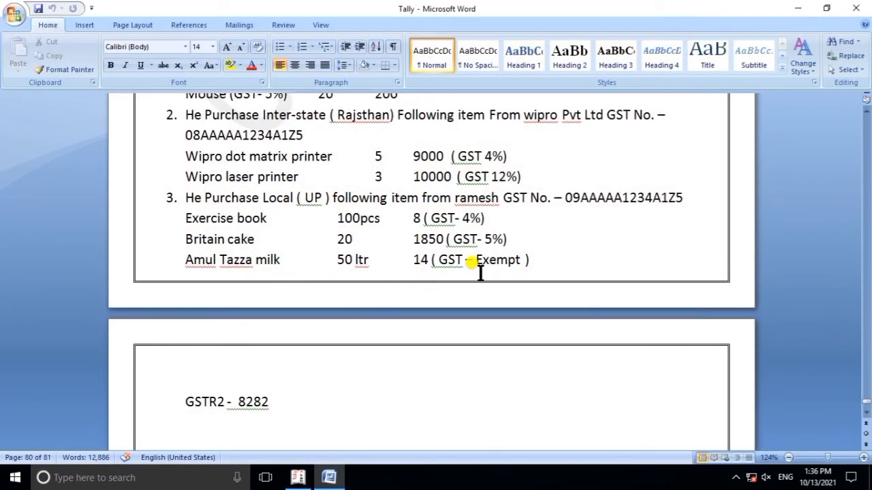
Switch to Tally, finish the purchase voucher's tax lines, leave the narration blank and save the voucher
left_click(330, 479)
key("Return")
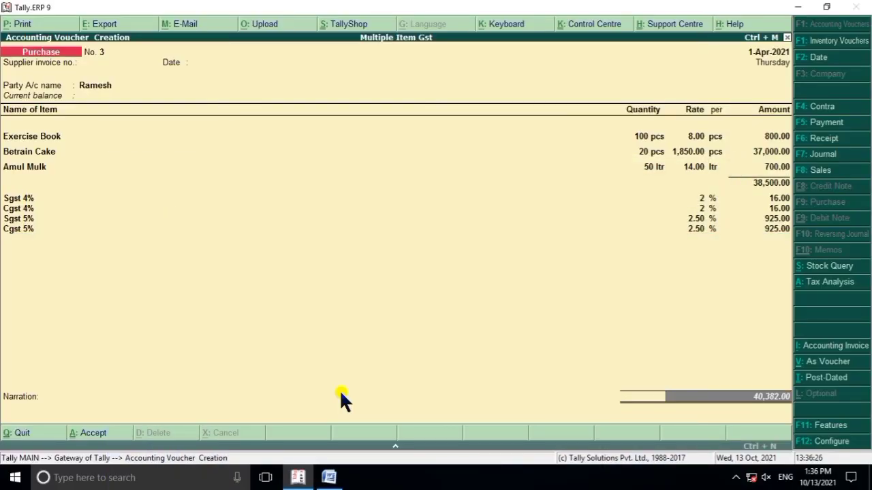
key("Return")
key("Return")
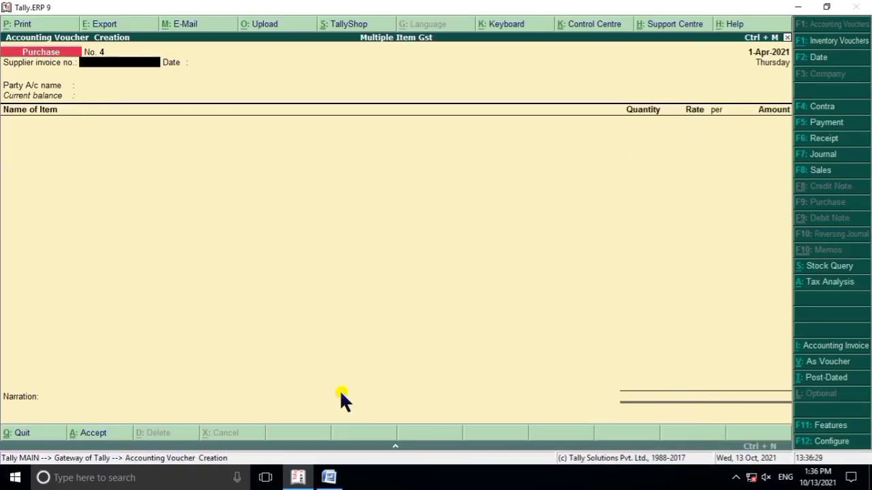
Review the three purchase entries under Account – 3 in the Word document against what has been recorded
left_click(329, 478)
scroll(313, 356, "down", 1)
scroll(314, 354, "up", 5)
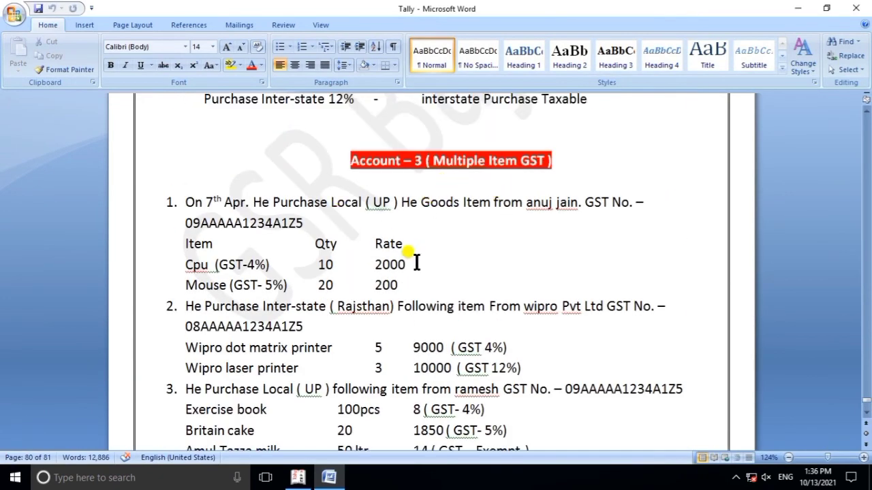
scroll(409, 249, "down", 3)
scroll(409, 249, "up", 2)
scroll(417, 309, "down", 1)
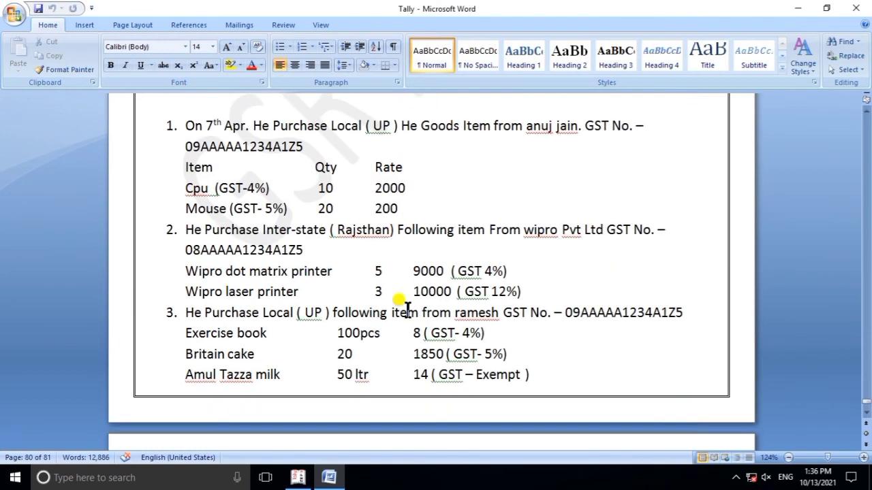
Switch to Tally, leave purchase voucher creation and return to the Gateway of Tally
left_click(330, 478)
key("Escape")
key("Escape")
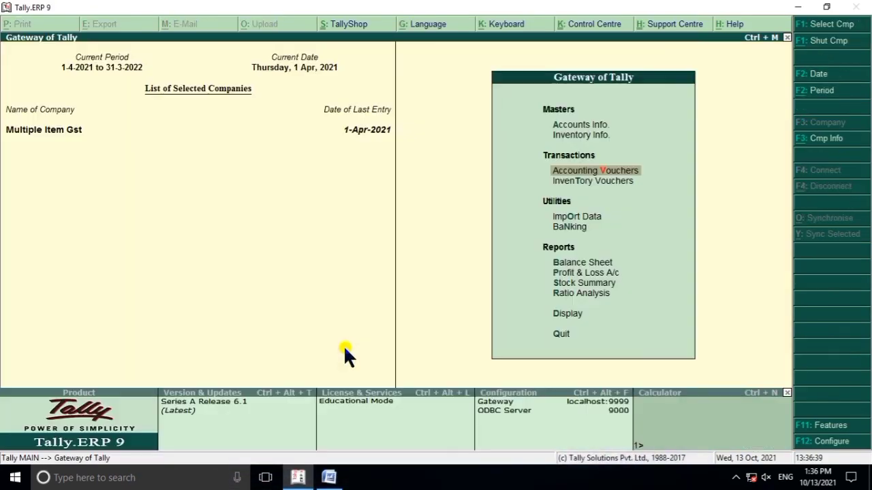
key("Escape")
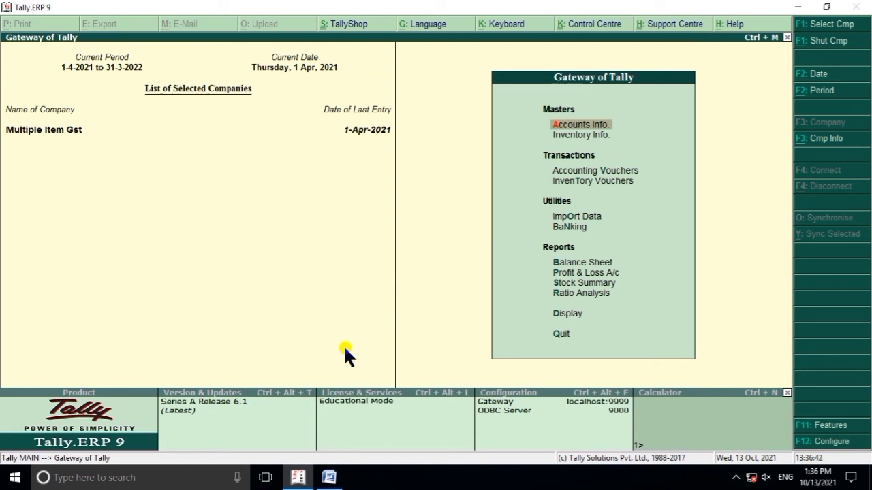
Display the GSTR-2 return among the statutory GST reports for the Multiple Item Gst company
key("Down")
key("Down")
key("Down")
key("Down")
key("Down")
key("Down")
key("Down")
key("Down")
key("Down")
key("Down")
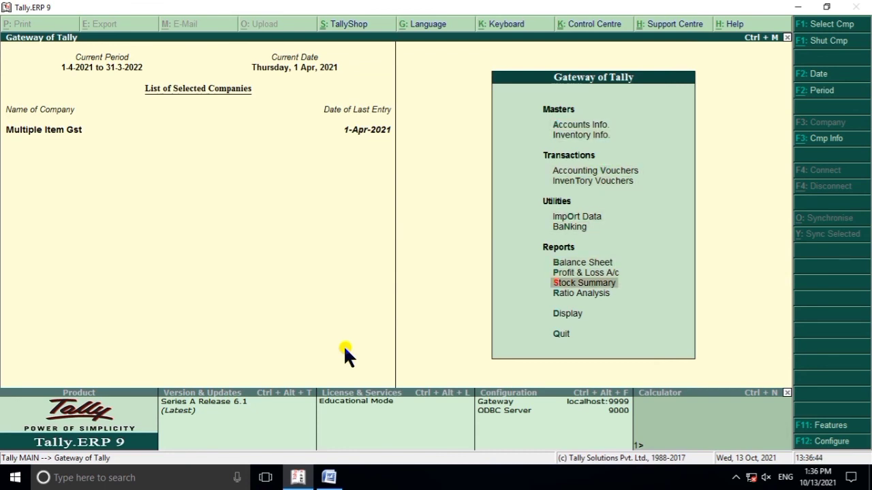
key("Return")
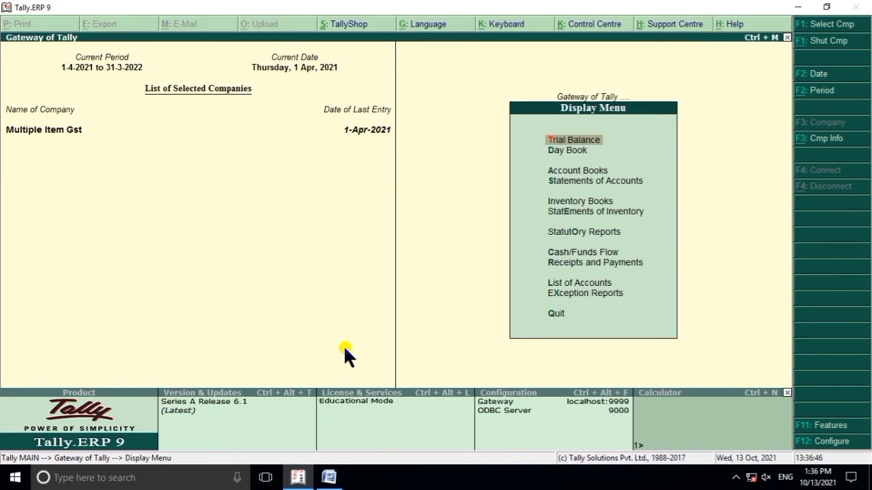
key("Down")
key("Down")
key("Down")
key("Down")
key("Down")
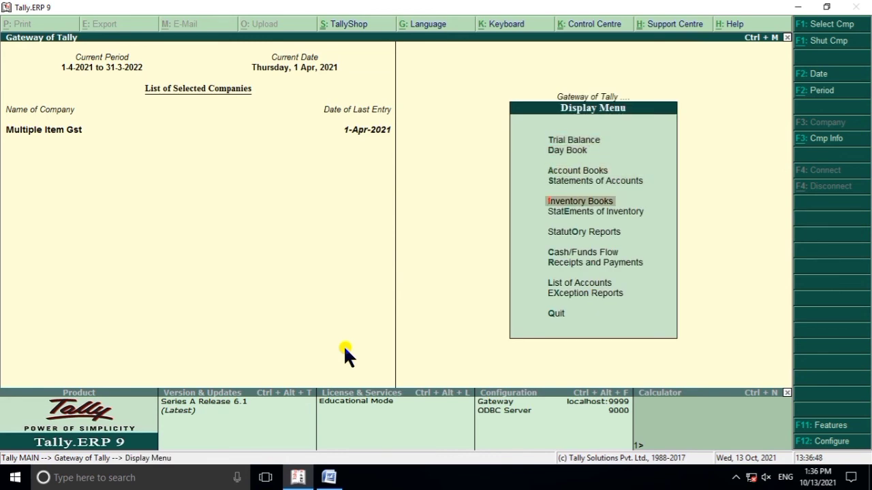
key("Down")
key("Return")
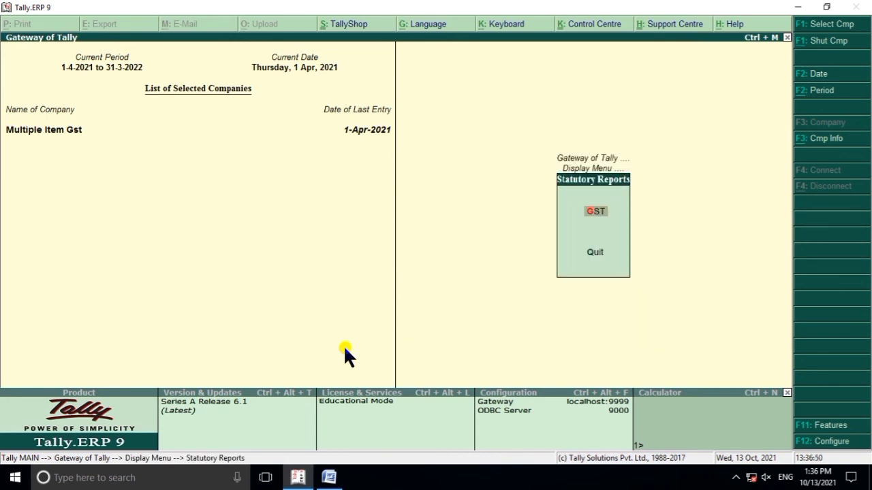
key("Return")
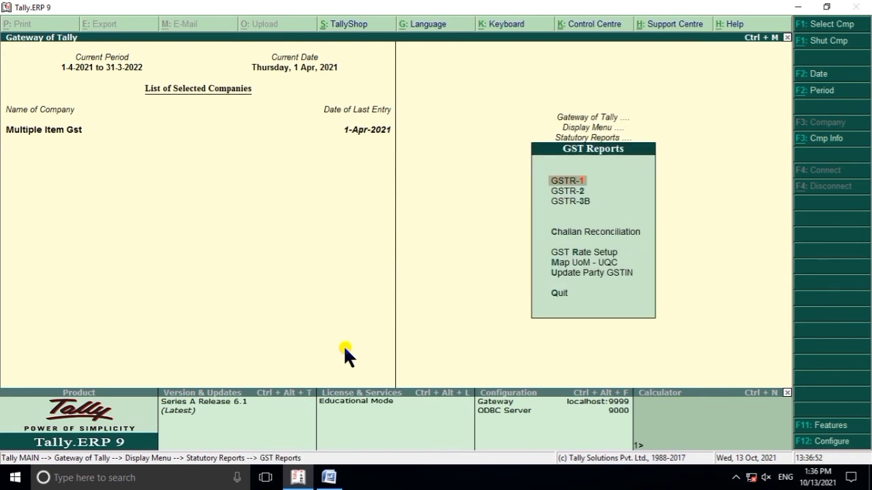
key("Down")
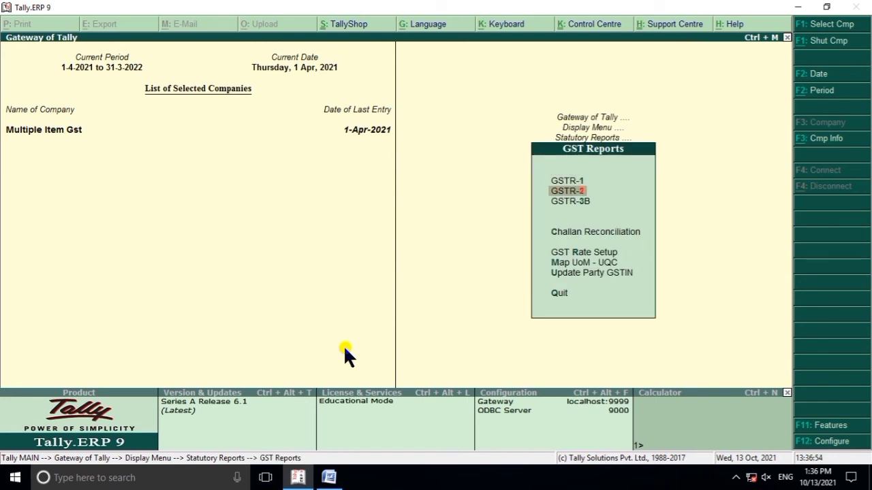
left_click(575, 192)
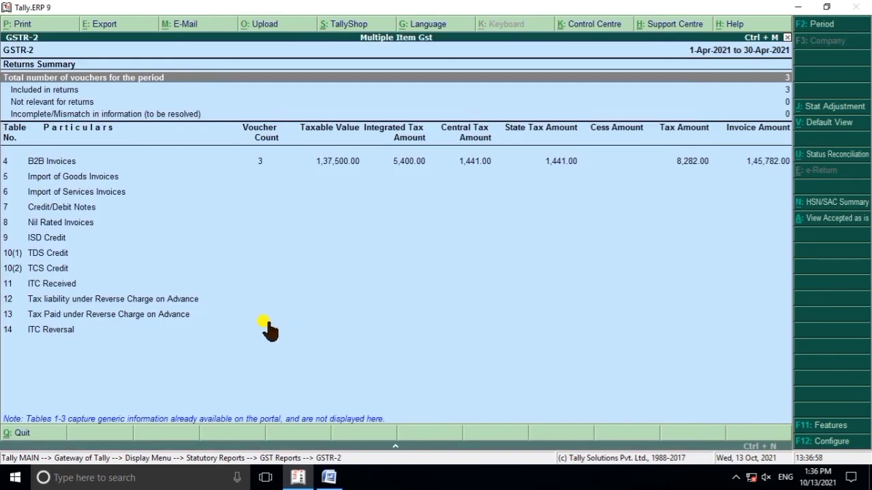
Compare the GSTR2 figure noted in Word with the B2B Invoices tax amount in Tally's GSTR-2 report
left_click(329, 475)
scroll(326, 368, "down", 6)
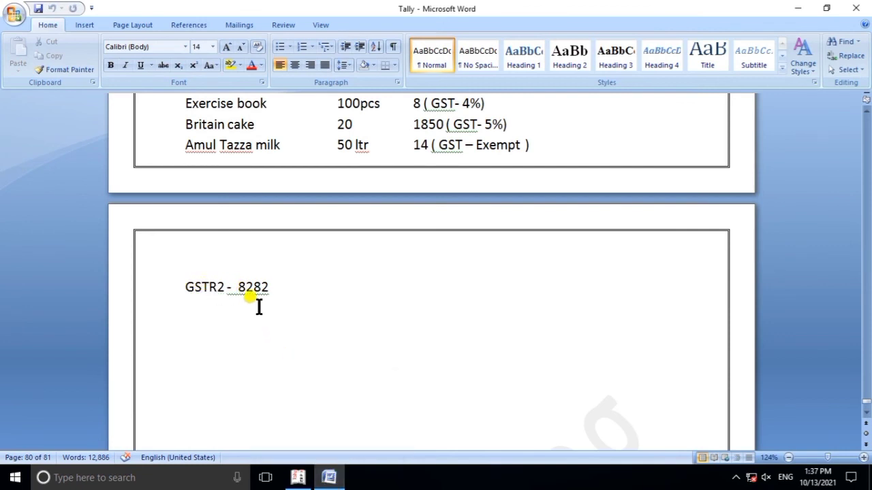
left_click(328, 478)
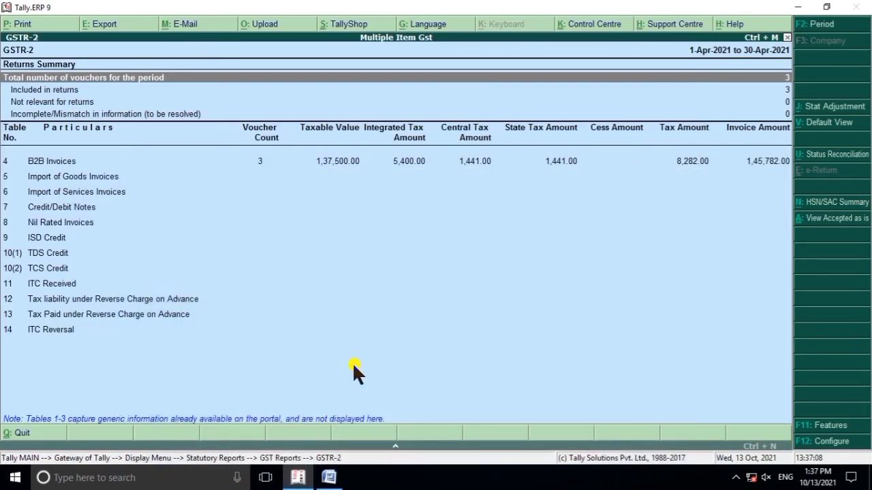
left_click(698, 163)
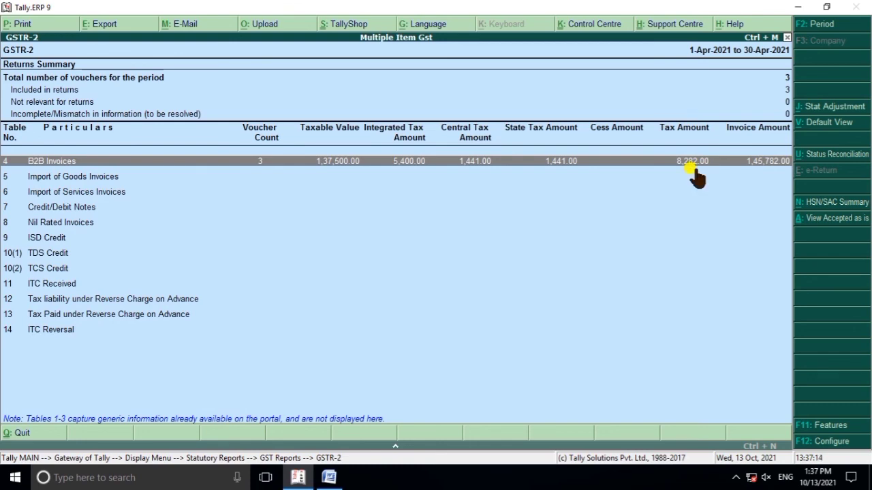
Recheck the GSTR2 figure in Word and look over the Account – 3 purchase list again
left_click(328, 478)
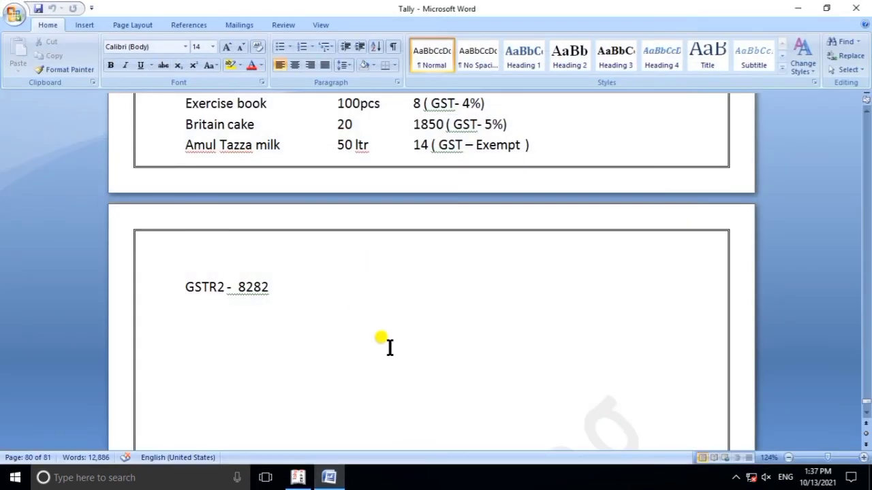
scroll(389, 331, "up", 5)
scroll(392, 351, "up", 2)
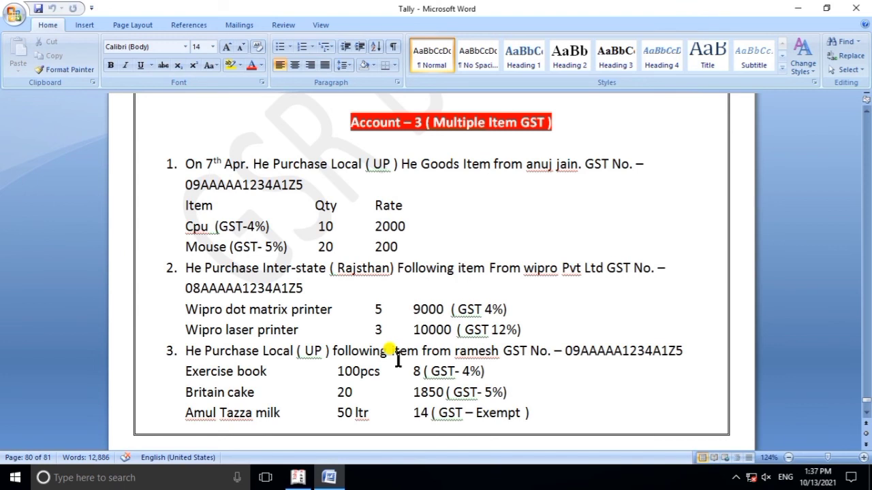